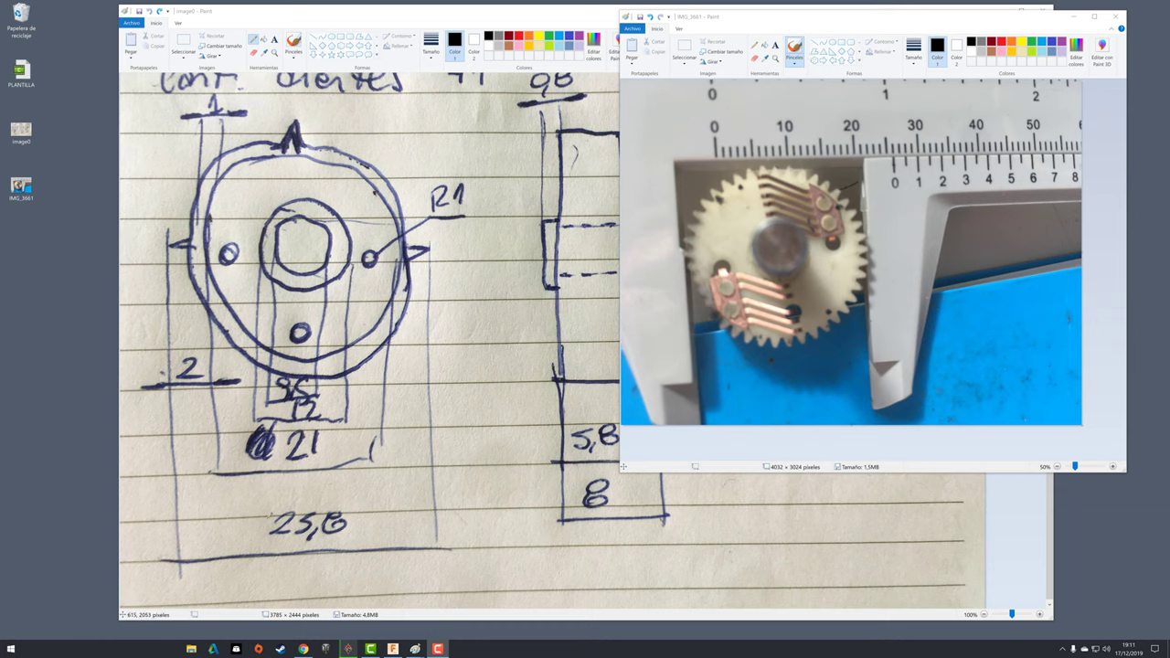
- Circle the 25,8 dimension at the bottom of the image0 sketch
left_click(278, 501)
left_click_drag(279, 502, 284, 495)
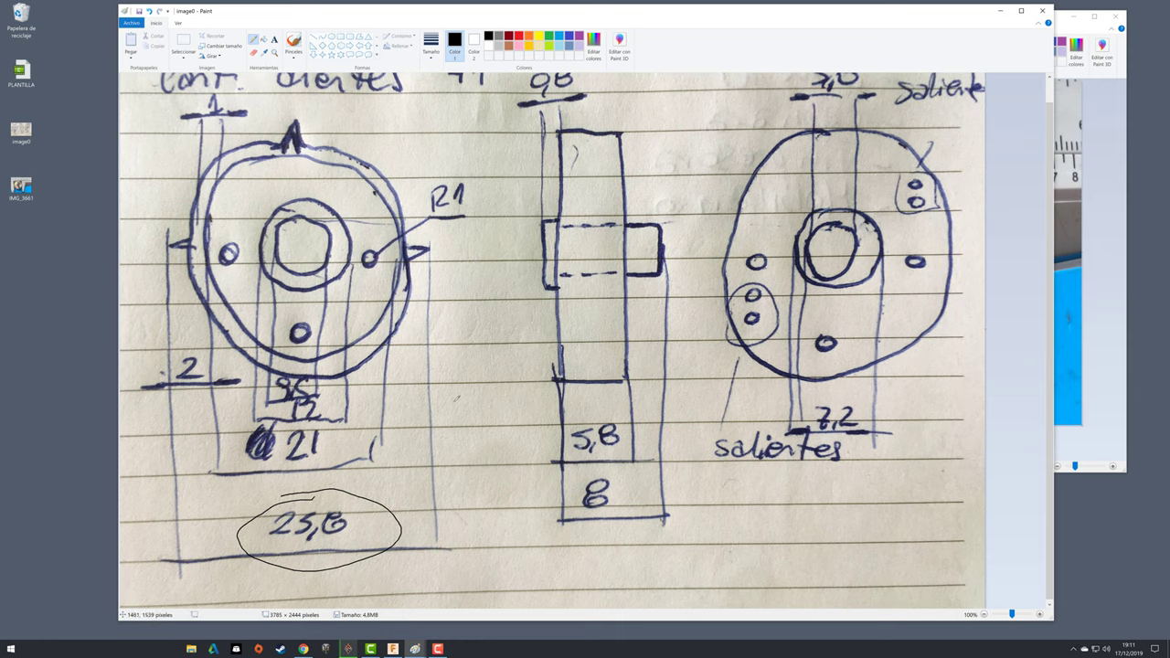
- Circle the upper-left teeth on the IMG_3661 gear photo
scroll(455, 397, "up", 1)
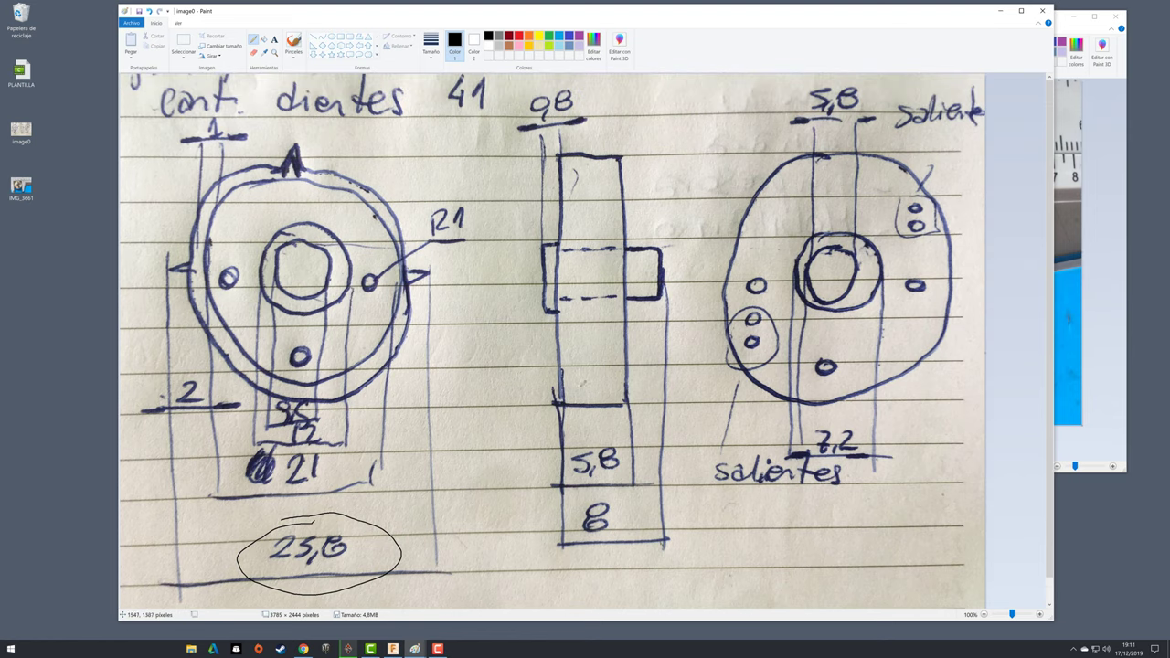
left_click(1067, 366)
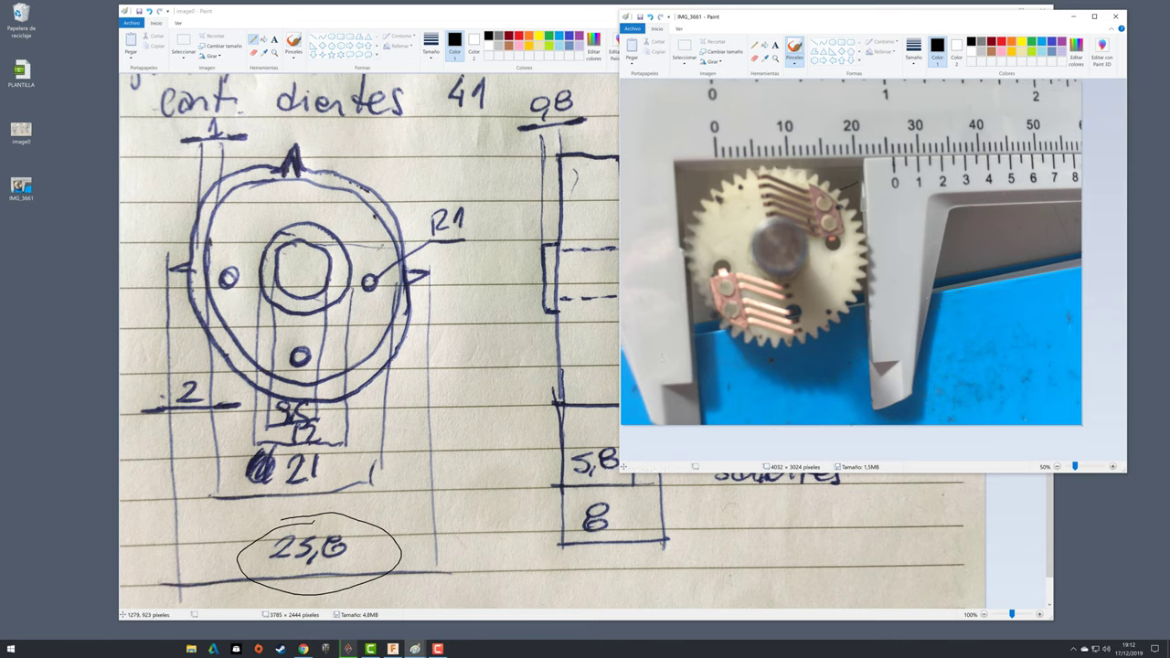
left_click_drag(718, 162, 700, 166)
- Circle the 41 tooth count and the 5,8 side-view dimension on the image0 sketch
left_click(503, 87)
left_click_drag(508, 78, 508, 127)
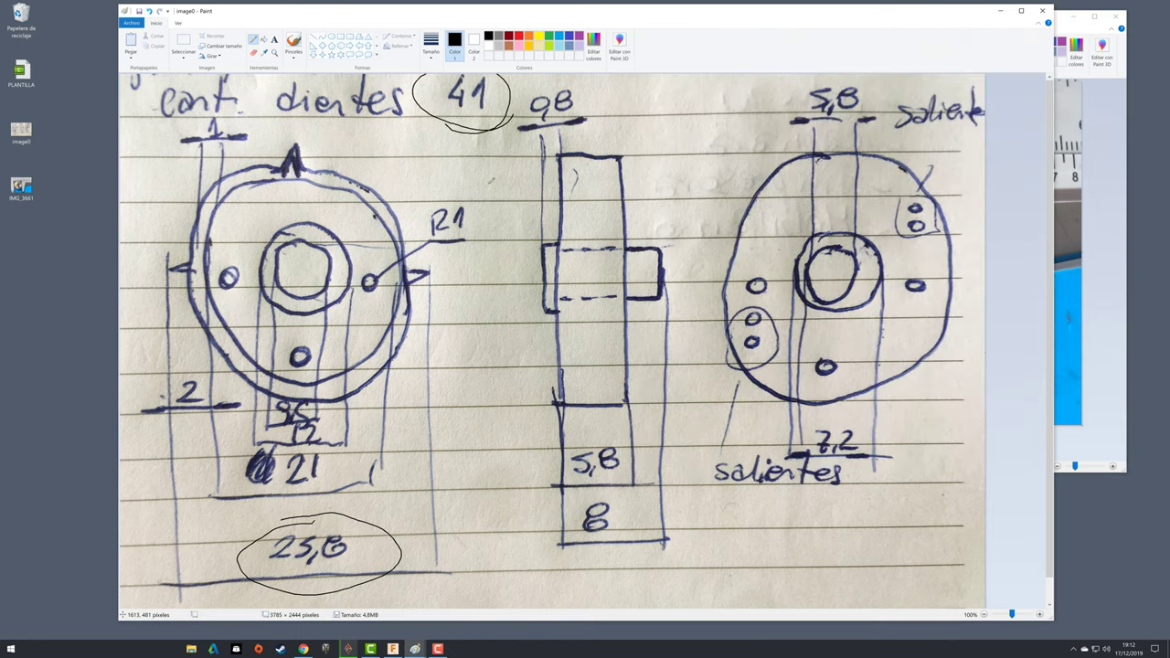
mouse_move(585, 435)
left_mouse_down()
mouse_move(599, 501)
mouse_move(563, 439)
left_mouse_up()
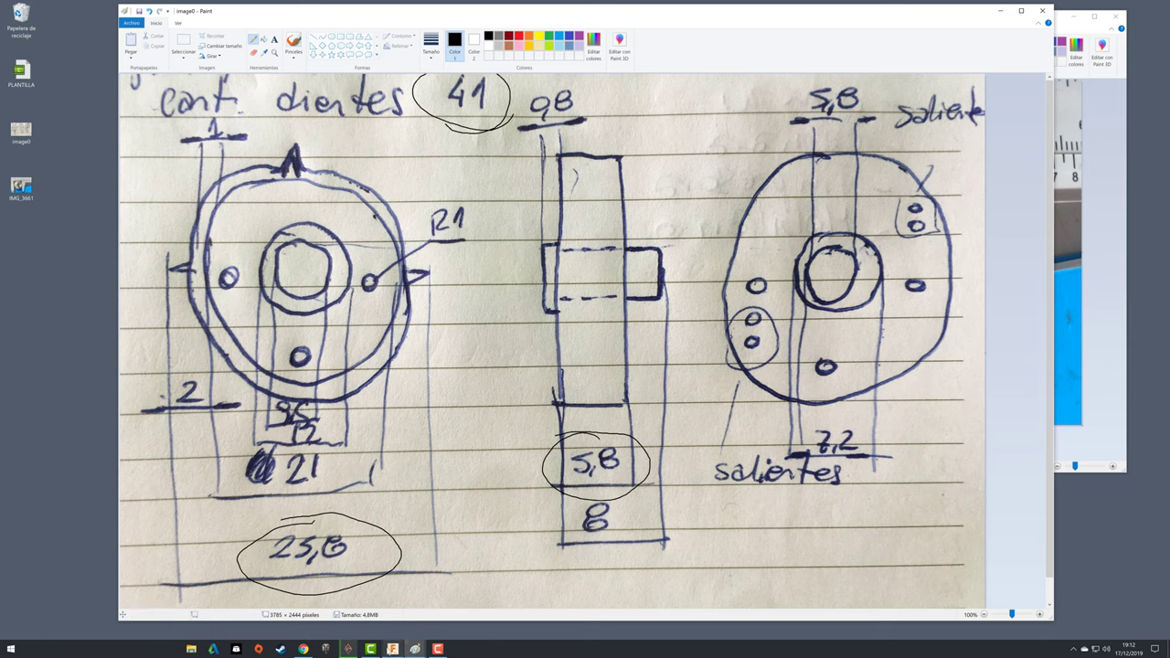
- Bring up the Mecatrónica LATAM gear calculator in Chrome and make its window taller
left_click(309, 648)
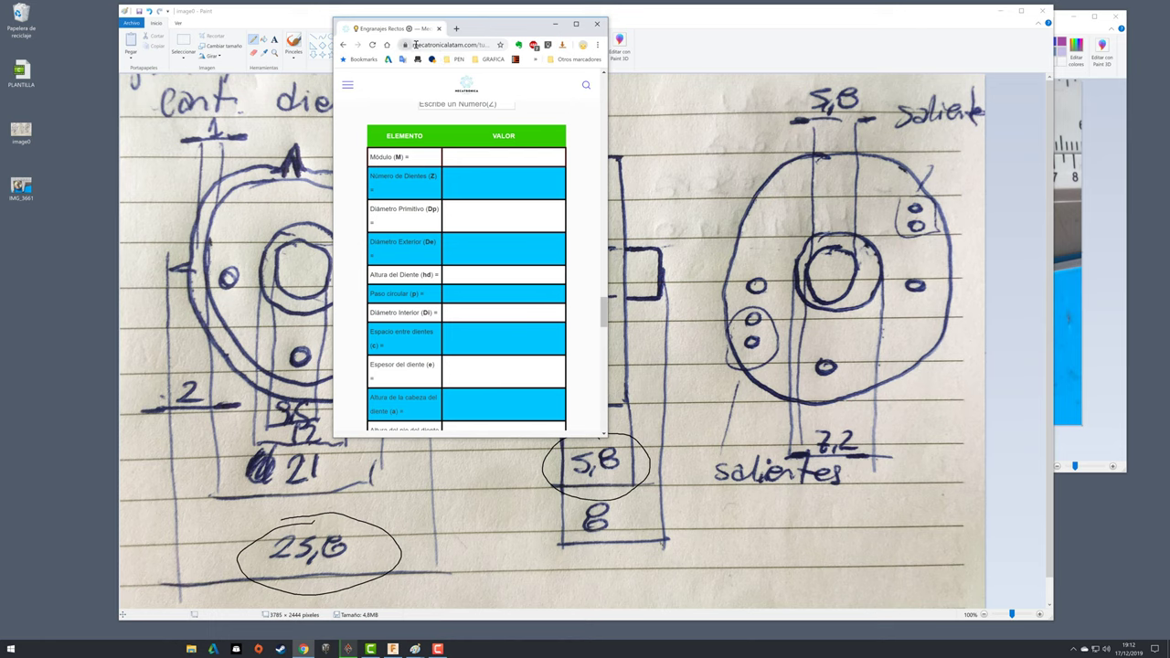
left_click_drag(413, 45, 490, 44)
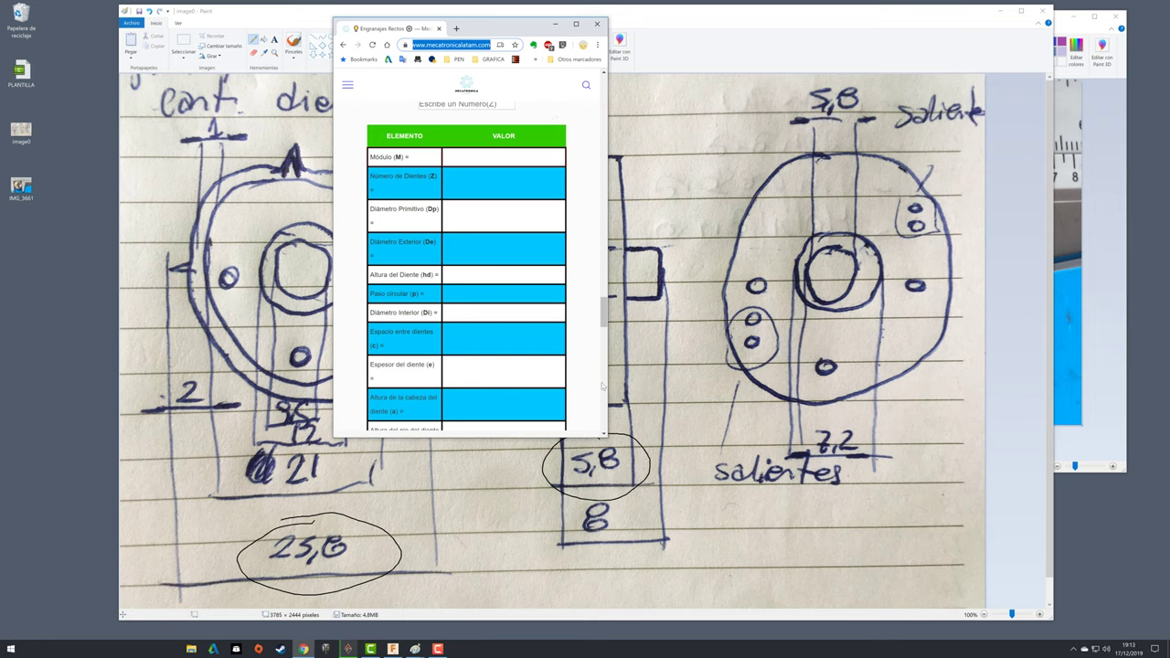
left_click(592, 462)
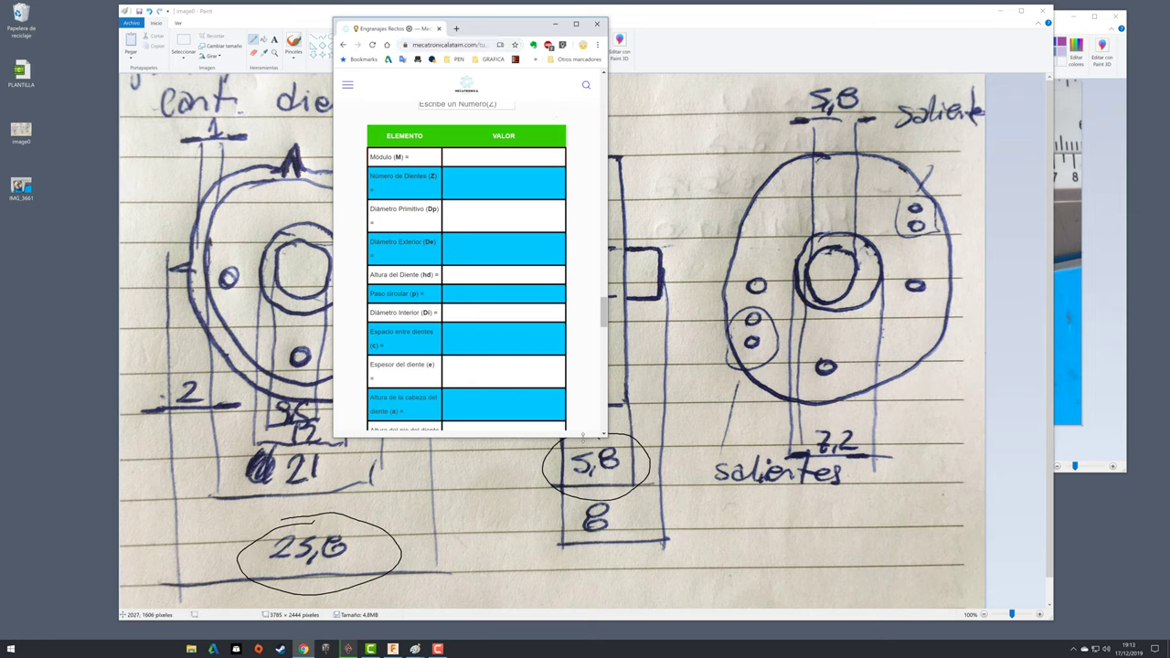
key("ctrl+a")
left_click_drag(585, 437, 600, 534)
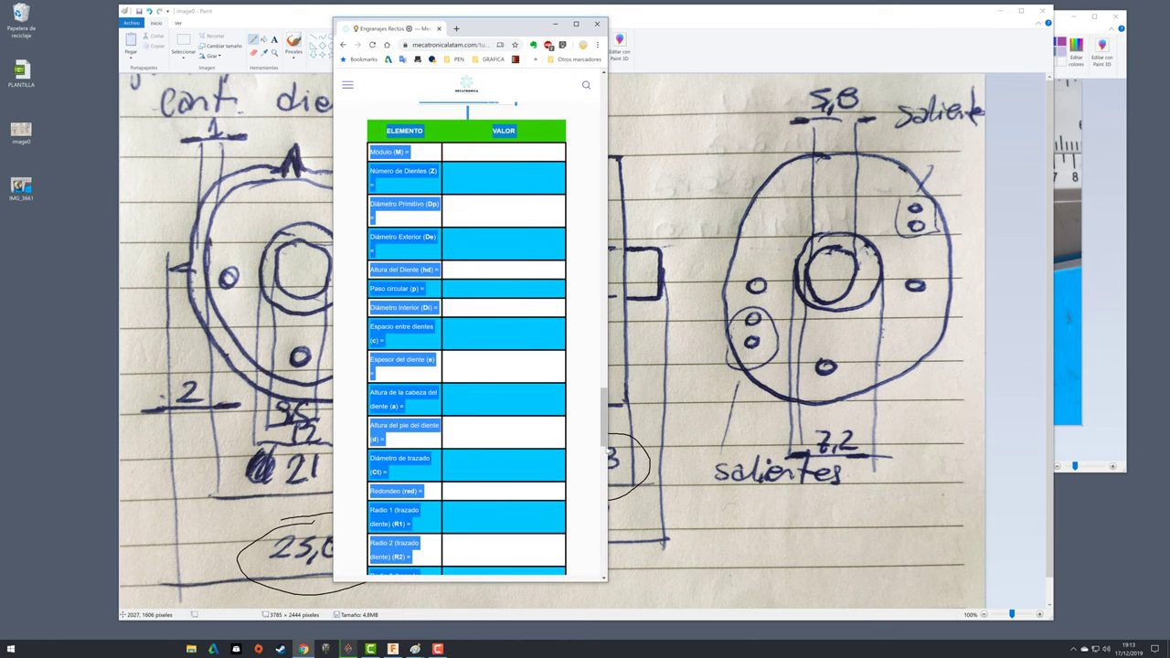
left_click_drag(603, 402, 601, 389)
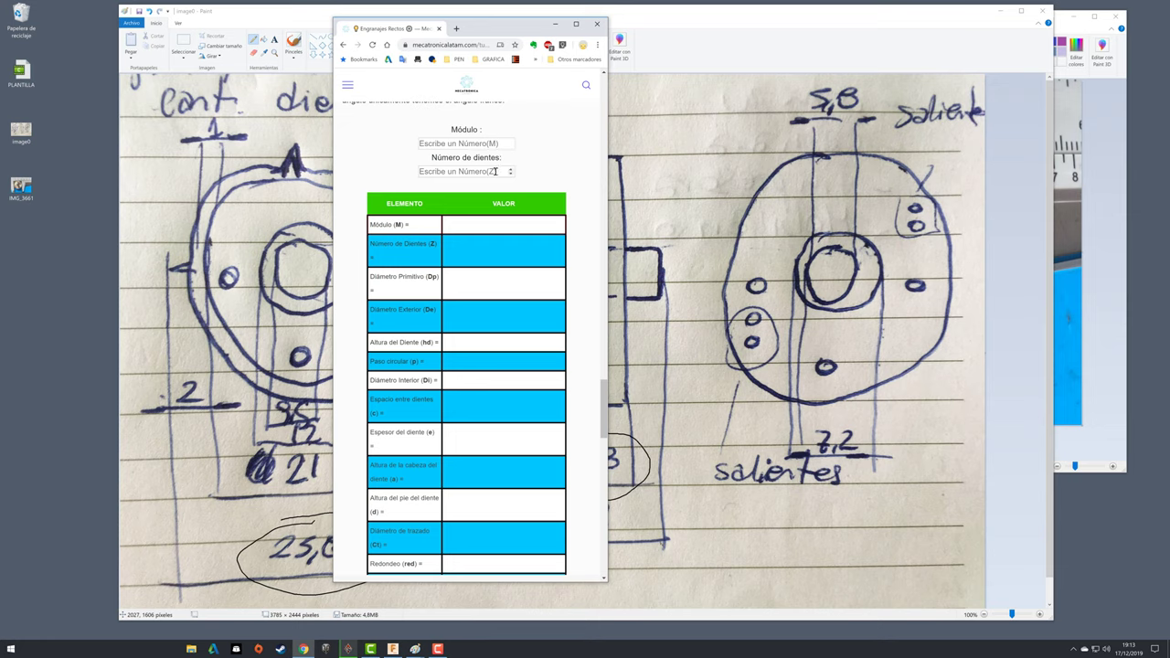
- Enter 41 as the Número de dientes so Z reads 41
left_click(496, 171)
type("4")
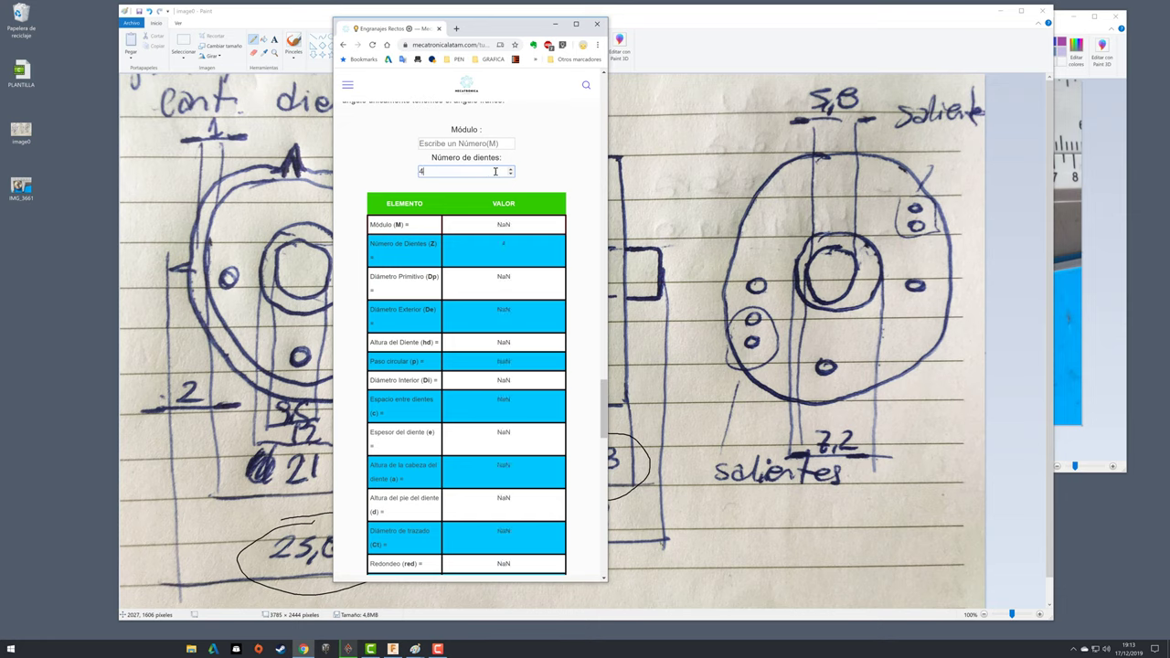
type("1")
left_click(497, 143)
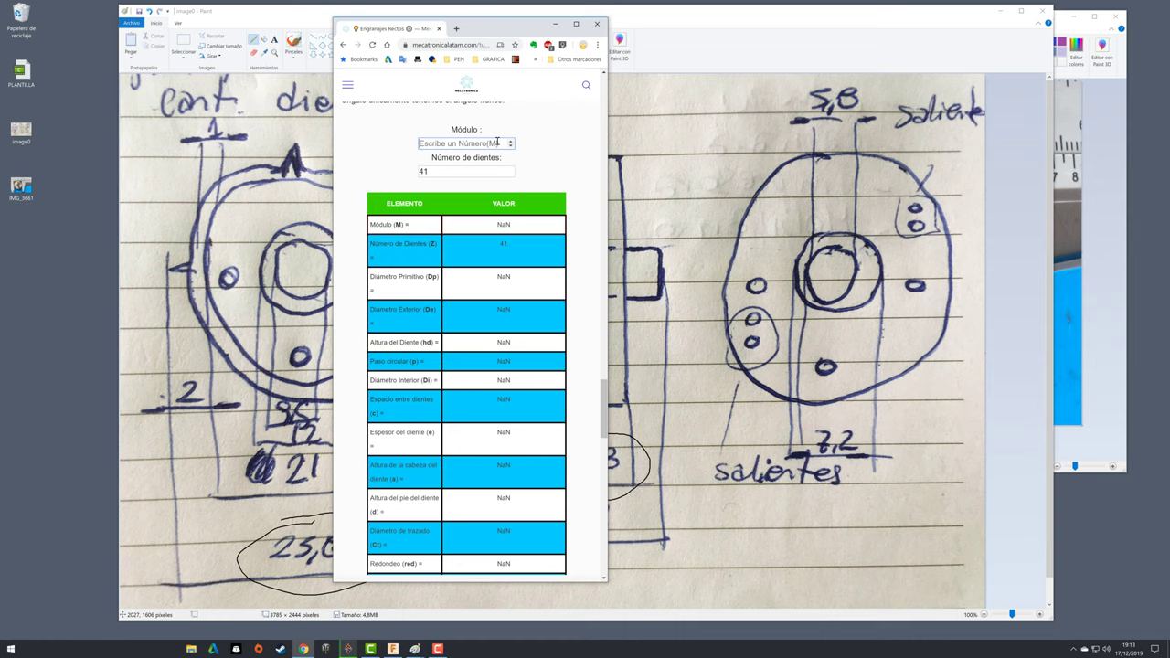
left_click(1100, 373)
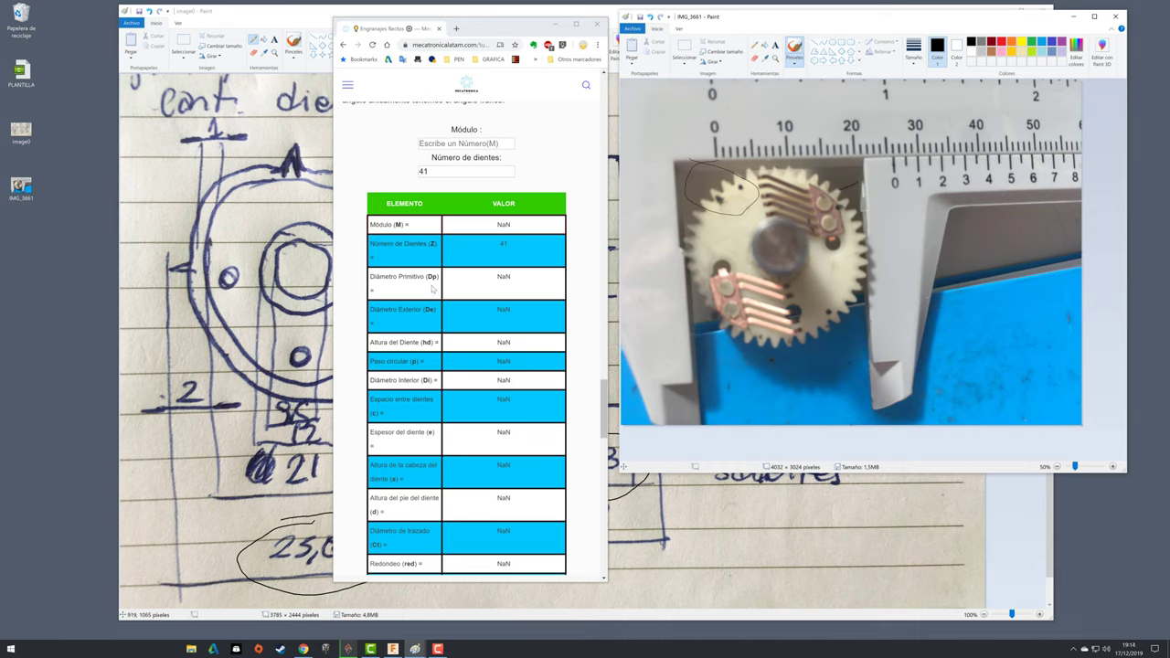
- Try module 0.8 and 0.7, then settle on 0.6 for about 25.8 outside diameter
left_click(498, 143)
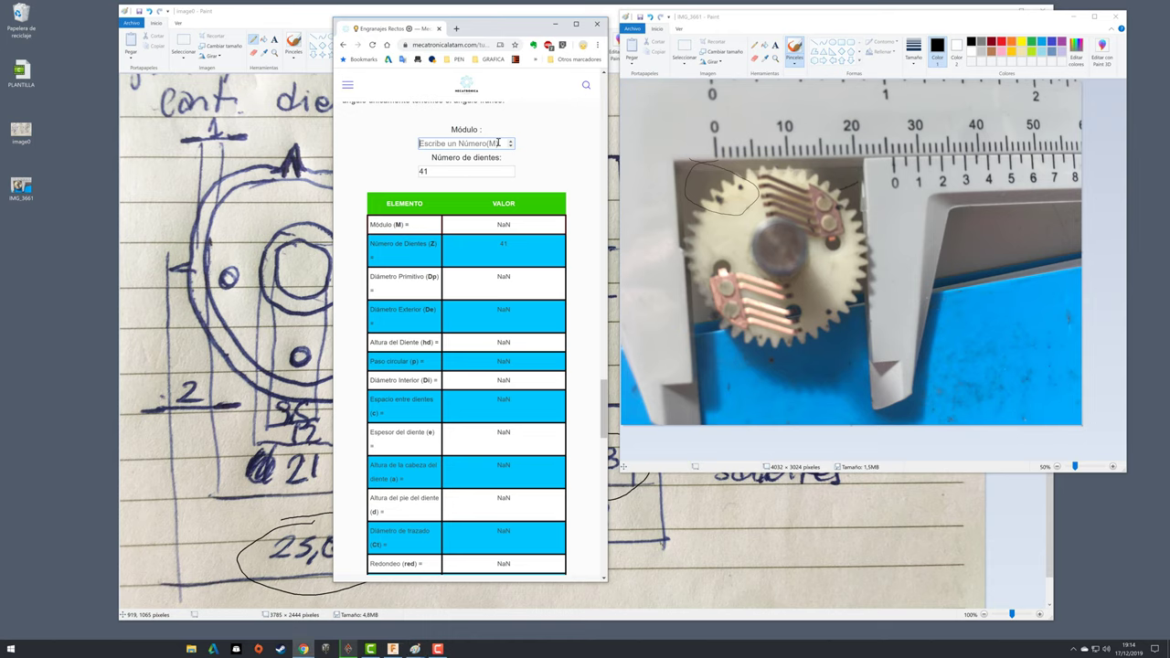
type("0.")
type("8")
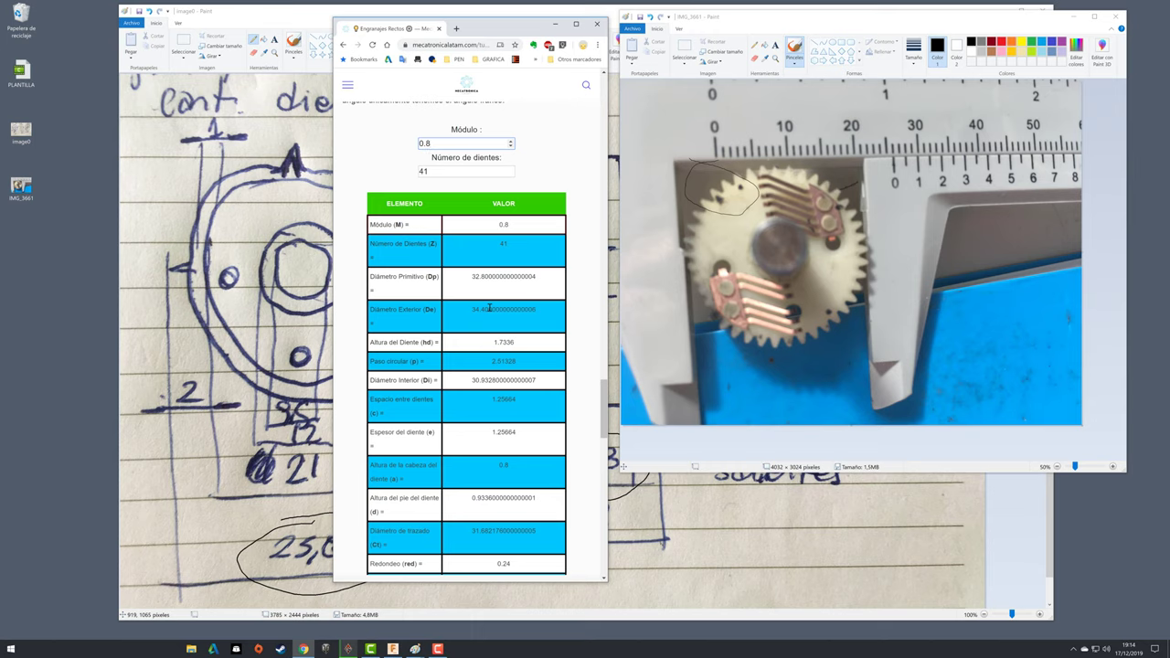
key("BackSpace")
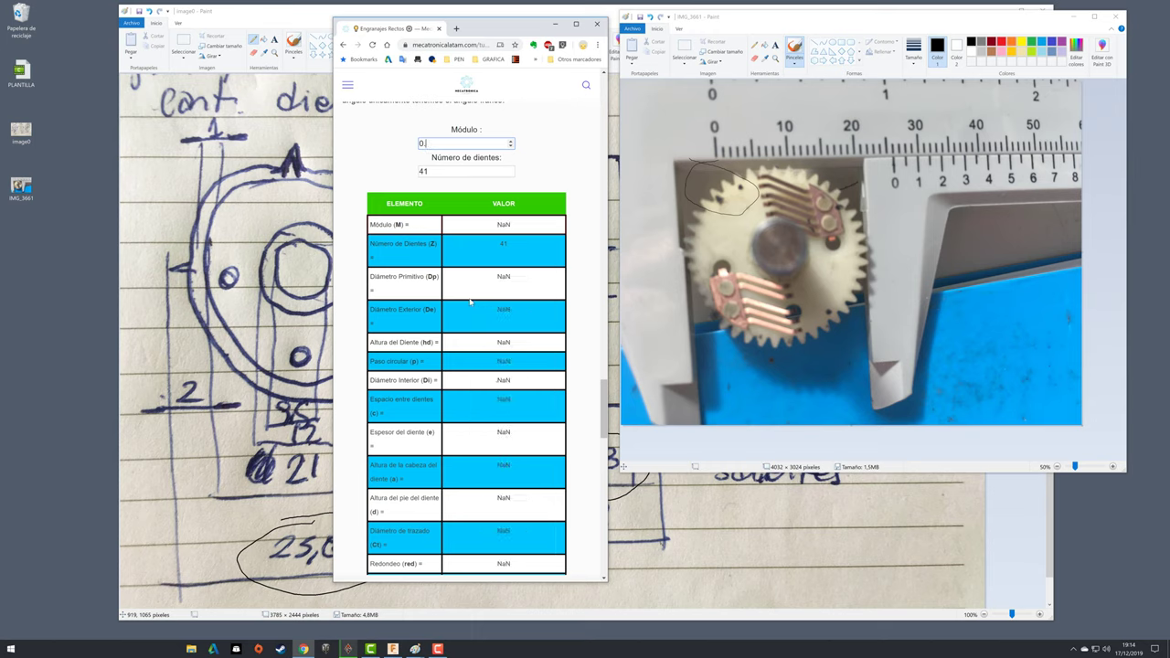
type("7")
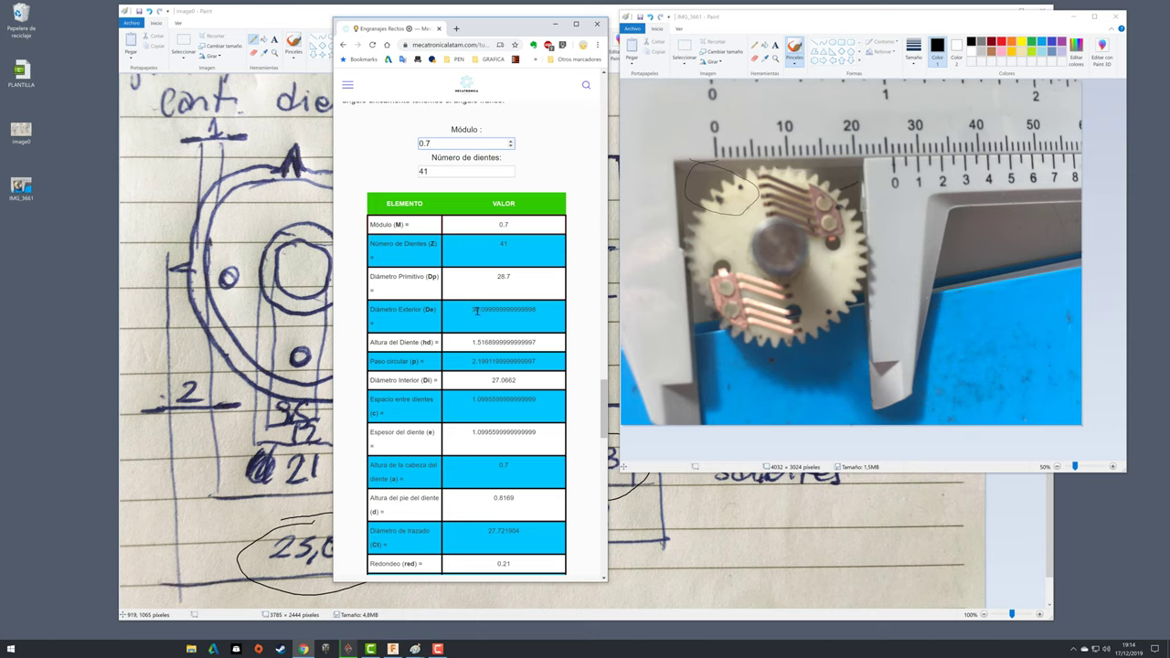
mouse_move(465, 171)
key("BackSpace")
type("6")
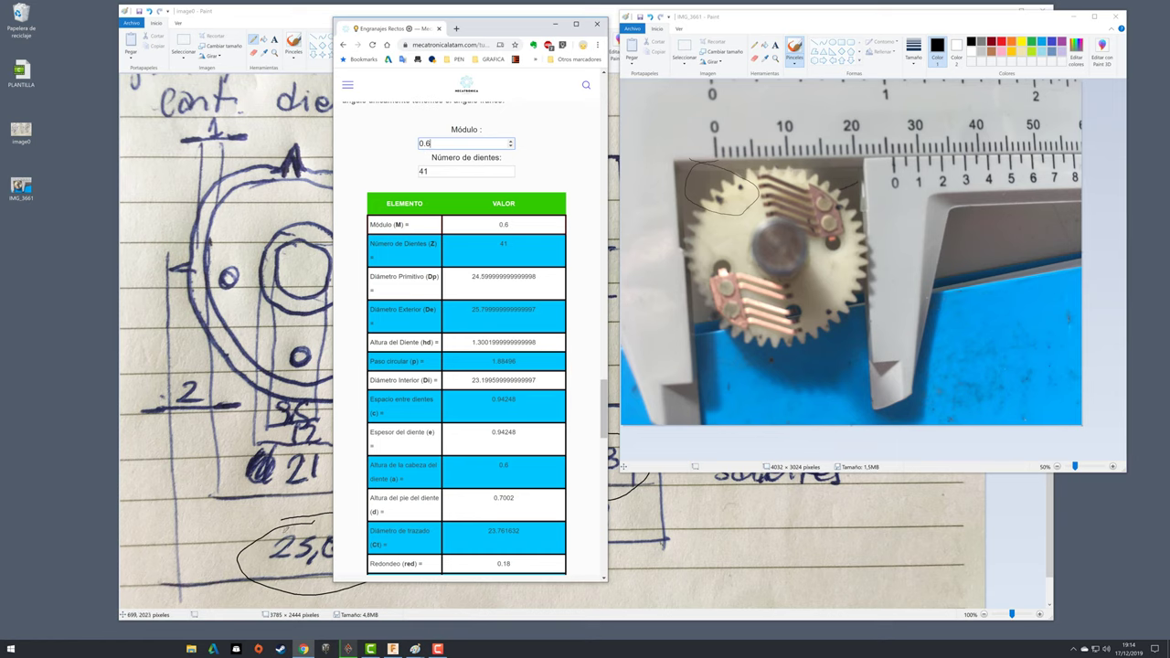
- Re-circle 25,8 on the sketch, highlight the module result, and move the calculator right
left_click(290, 535)
mouse_move(348, 516)
left_mouse_down()
mouse_move(374, 574)
mouse_move(262, 552)
left_mouse_up()
left_click(303, 649)
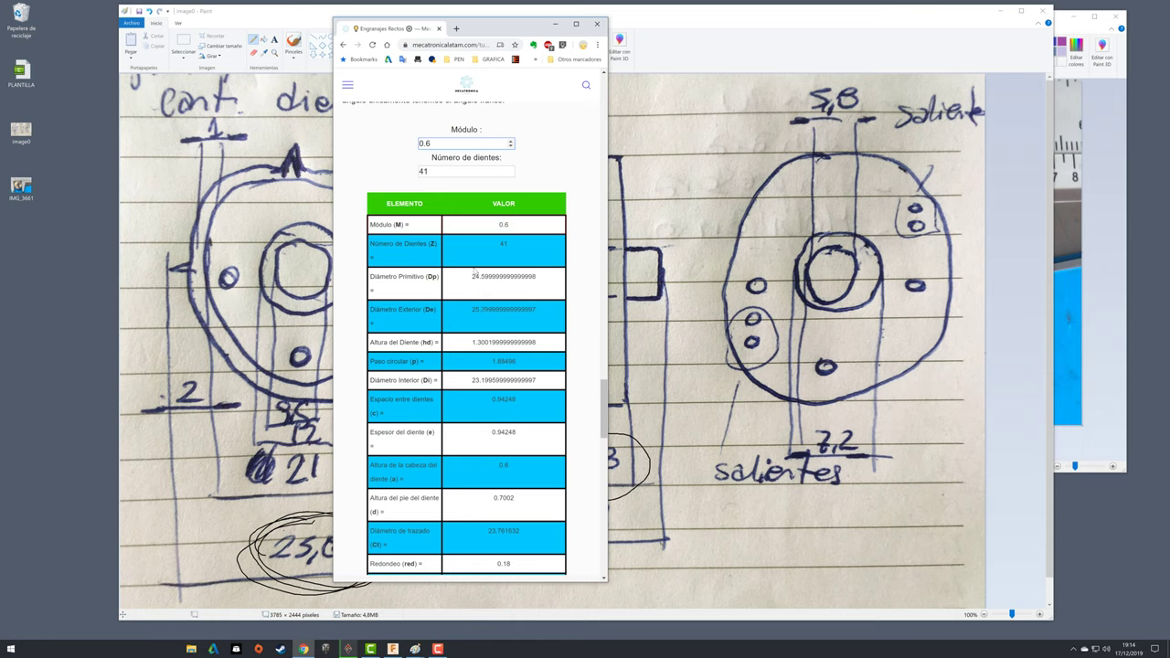
mouse_move(494, 226)
left_mouse_down()
mouse_move(522, 236)
mouse_move(521, 249)
left_mouse_up()
left_click_drag(483, 28, 585, 21)
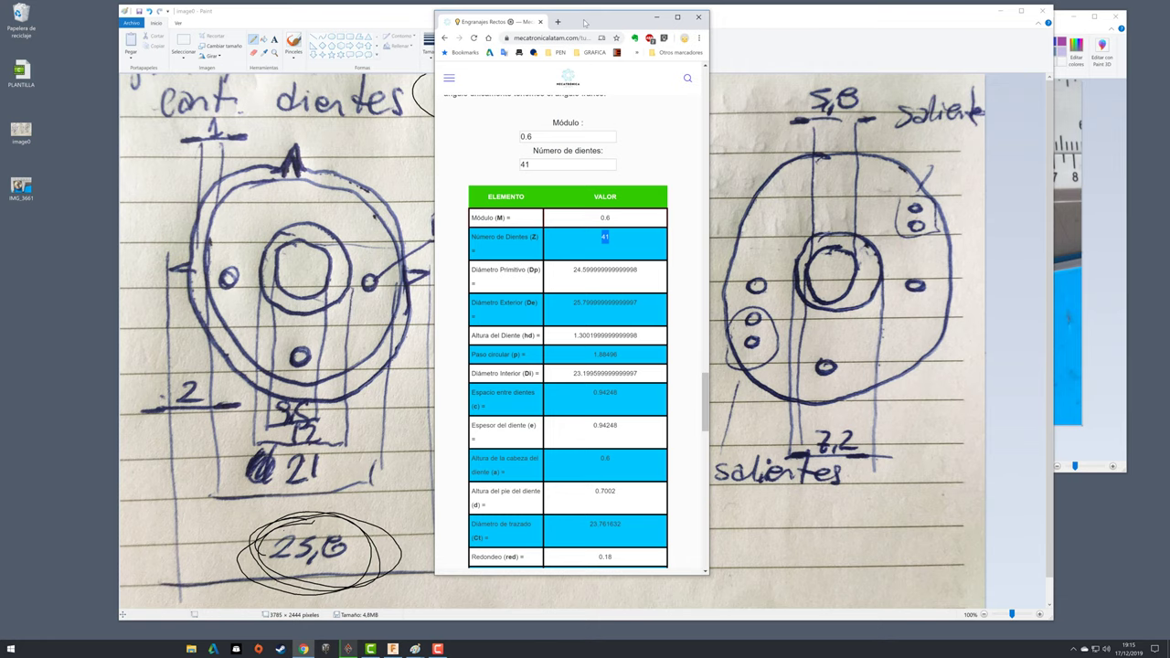
- Draw vertical and horizontal centre lines through the hub circles of the front and rear views
key("alt+Tab")
left_click_drag(592, 24, 508, 23)
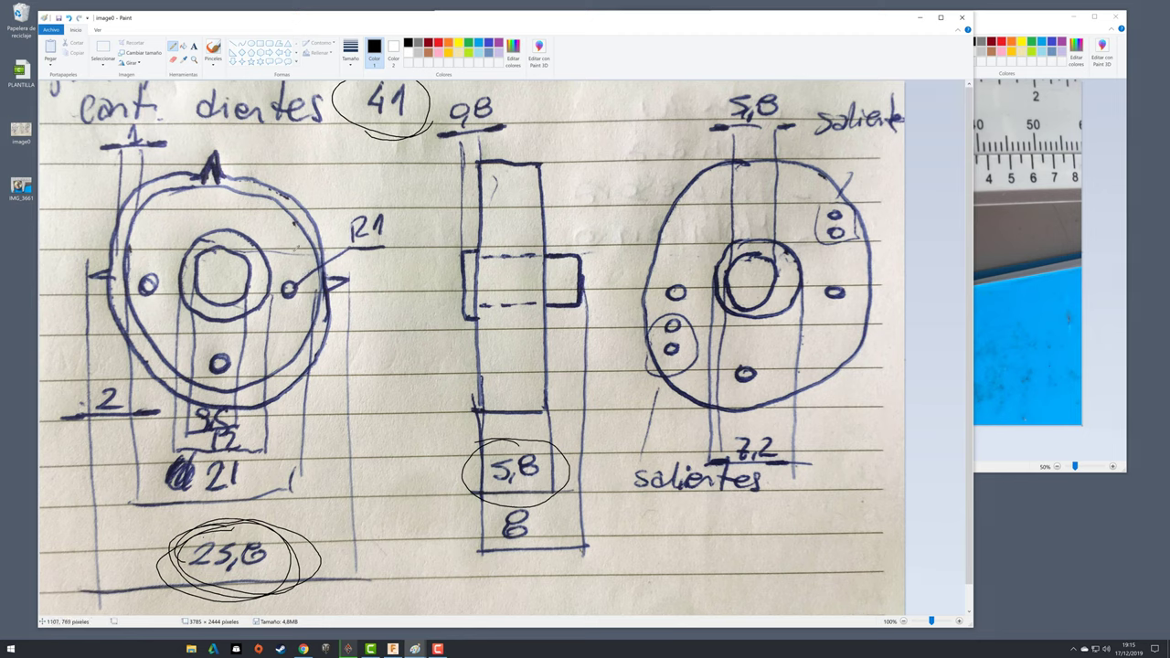
left_click_drag(286, 210, 290, 311)
left_click_drag(215, 207, 214, 326)
left_click_drag(199, 220, 291, 217)
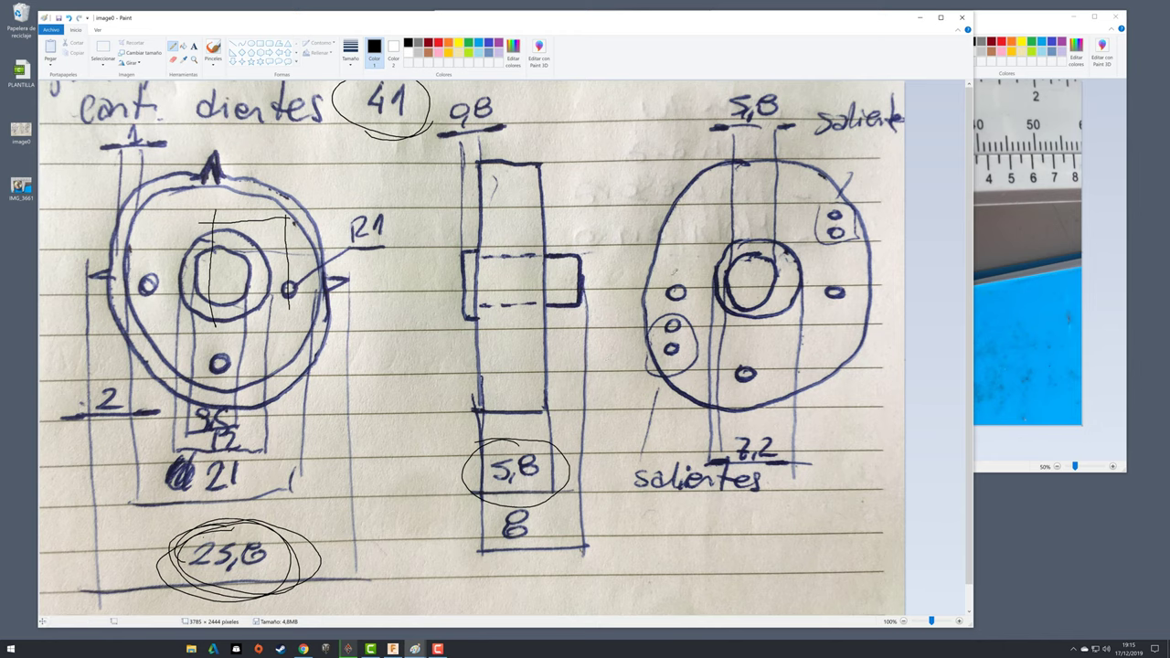
left_click_drag(677, 247, 676, 377)
left_click_drag(662, 279, 768, 279)
left_click_drag(762, 226, 765, 353)
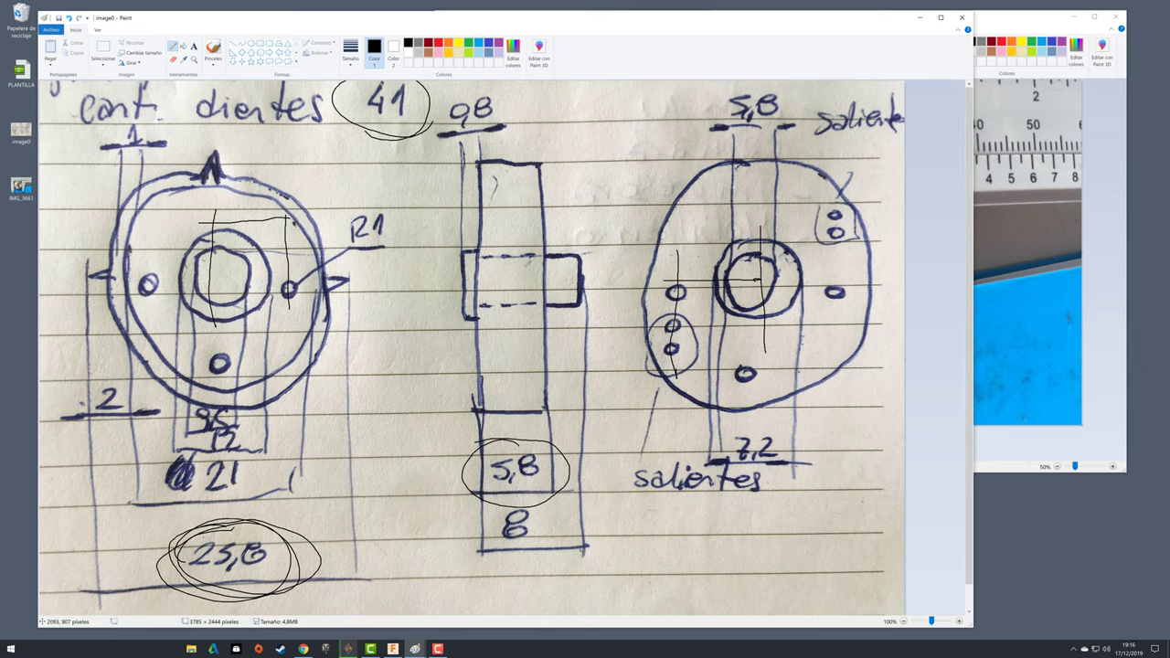
- Draw two X crosses over the hub in the side view
left_click_drag(584, 252, 548, 309)
left_click_drag(549, 253, 582, 316)
left_click_drag(545, 258, 481, 311)
left_click_drag(478, 258, 545, 307)
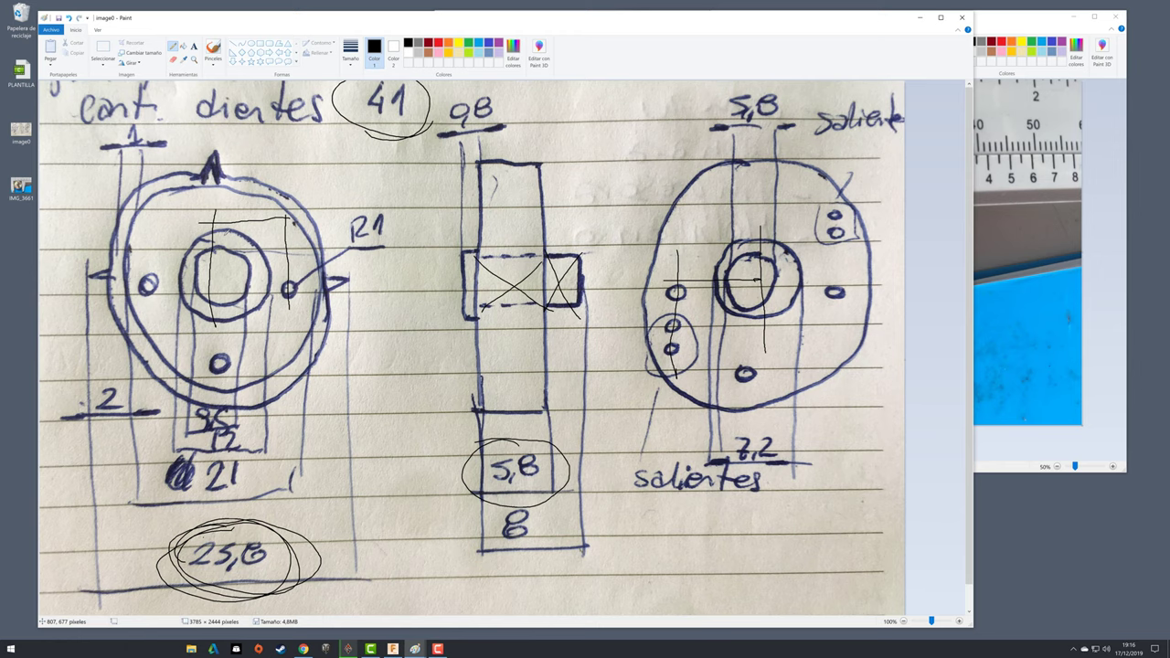
- Circle 9,5/12 and dimension the side-view hub's left side as 12
mouse_move(216, 397)
left_mouse_down()
mouse_move(187, 419)
mouse_move(260, 454)
mouse_move(205, 398)
left_mouse_up()
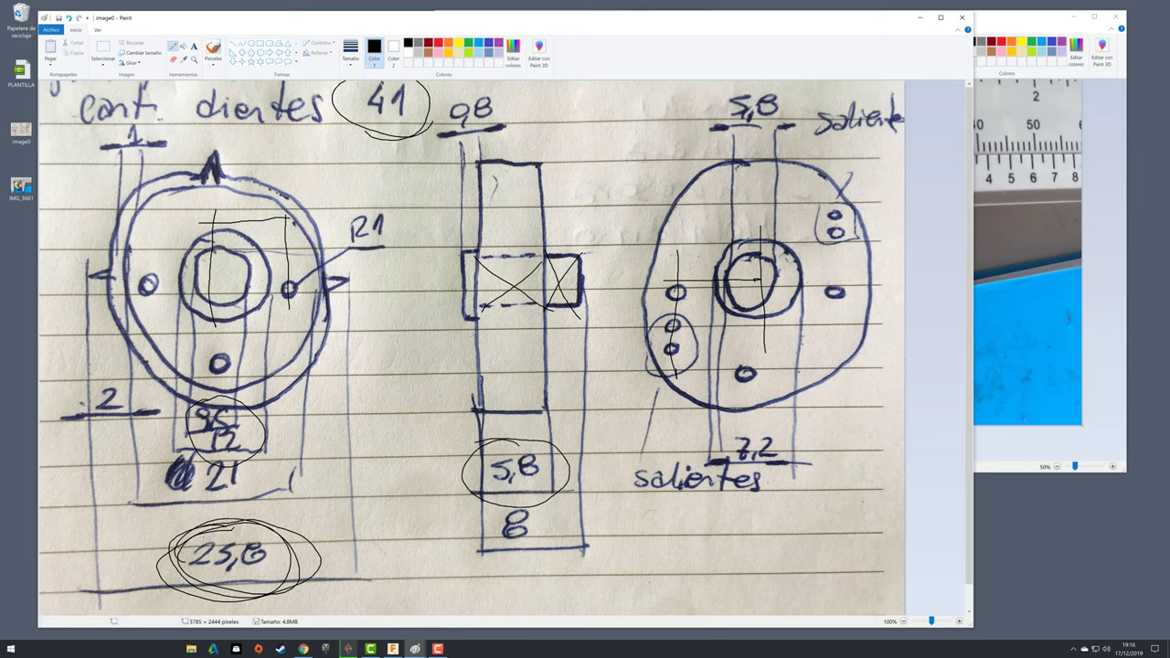
left_click_drag(476, 317, 399, 319)
mouse_move(465, 248)
left_mouse_down()
mouse_move(401, 249)
mouse_move(427, 276)
mouse_move(421, 355)
left_mouse_up()
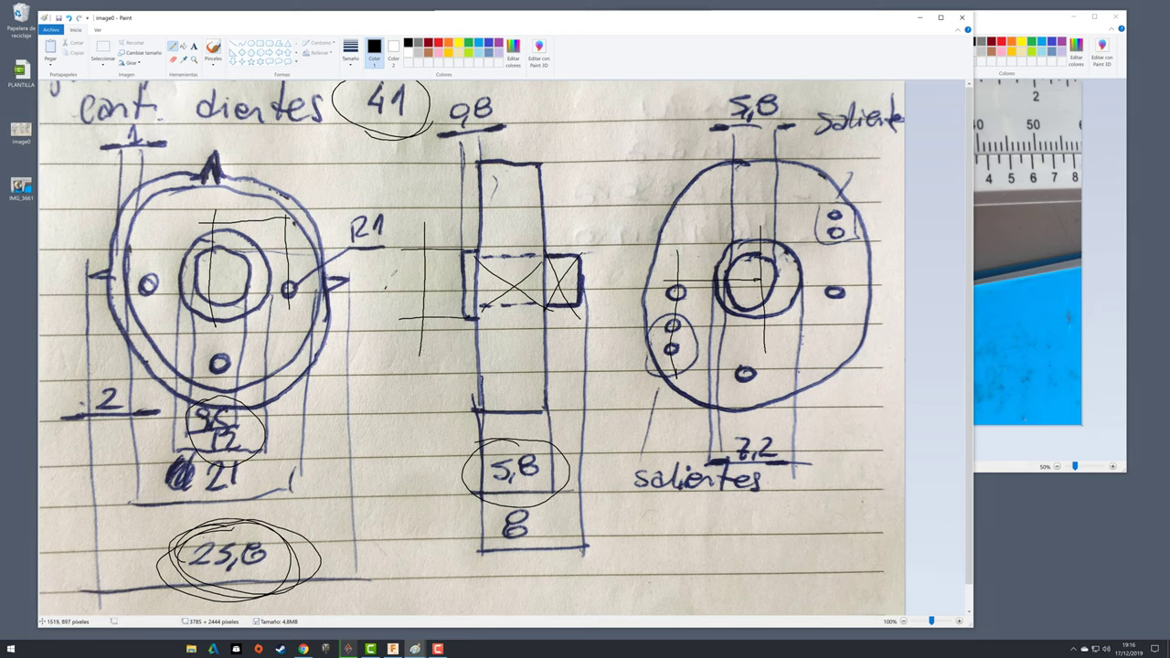
mouse_move(385, 276)
left_mouse_down()
mouse_move(402, 298)
mouse_move(418, 273)
mouse_move(442, 302)
left_mouse_up()
- Add extension and dimension lines on the hub's right side labelled 9,5
left_click_drag(586, 257, 647, 249)
left_click_drag(599, 298, 626, 300)
left_click_drag(609, 223, 612, 327)
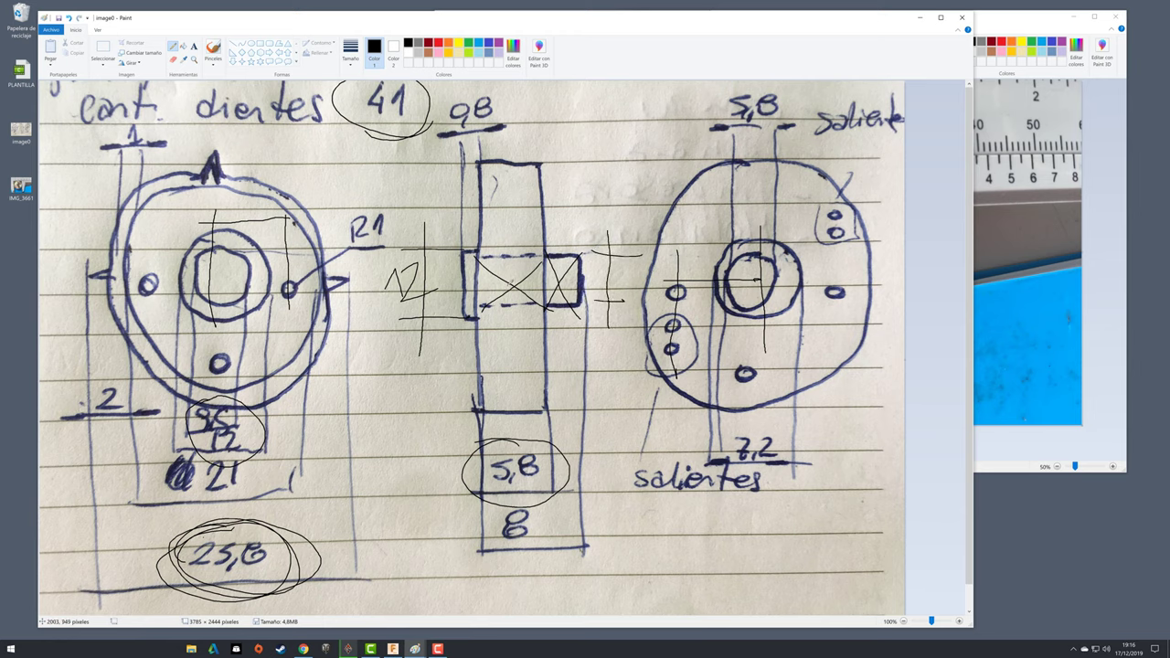
mouse_move(622, 209)
left_mouse_down()
mouse_move(611, 207)
mouse_move(622, 216)
mouse_move(611, 234)
mouse_move(658, 208)
mouse_move(632, 235)
left_mouse_up()
- Close the IMG_3661 gear photo without saving changes
left_click(1013, 434)
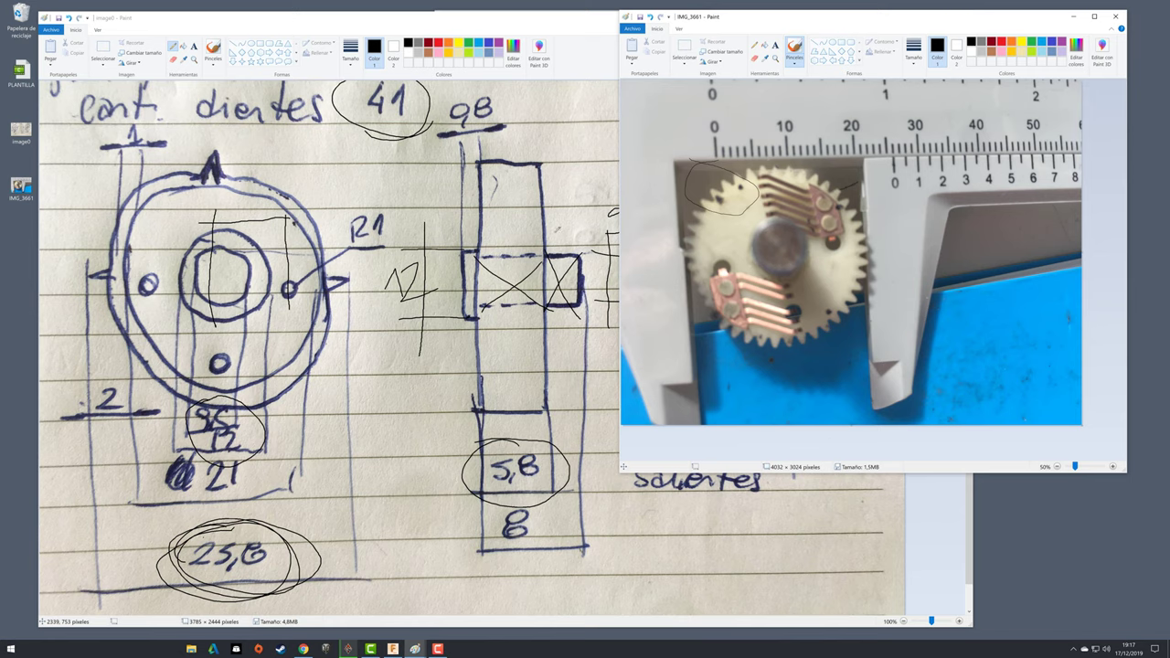
left_click(1115, 17)
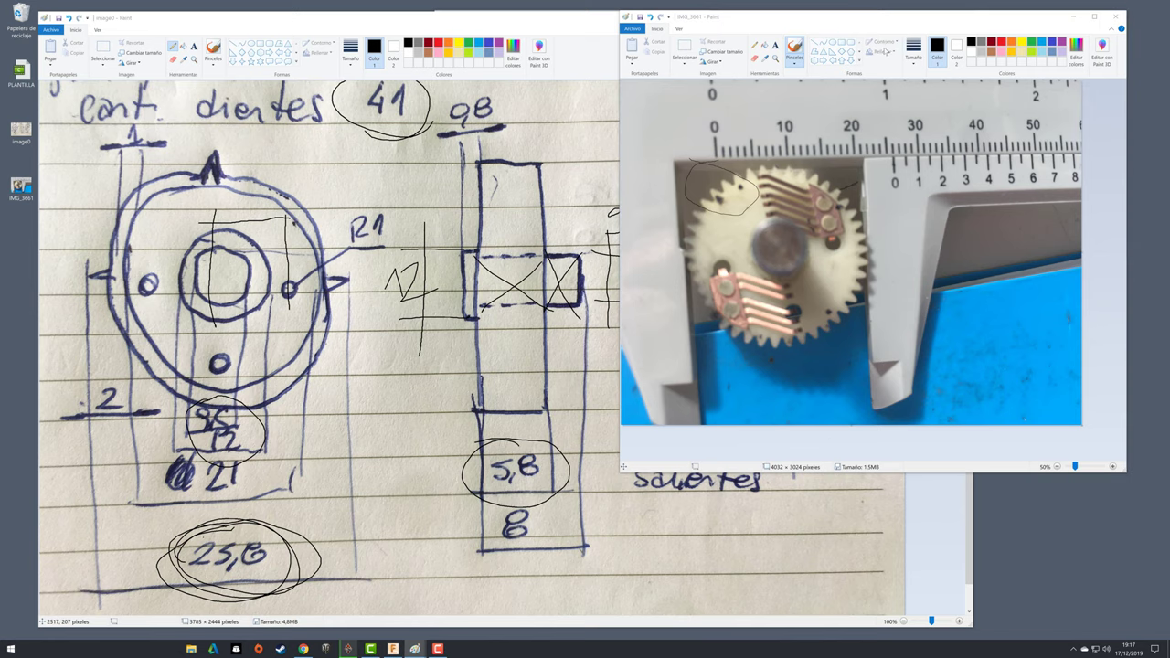
left_click(884, 256)
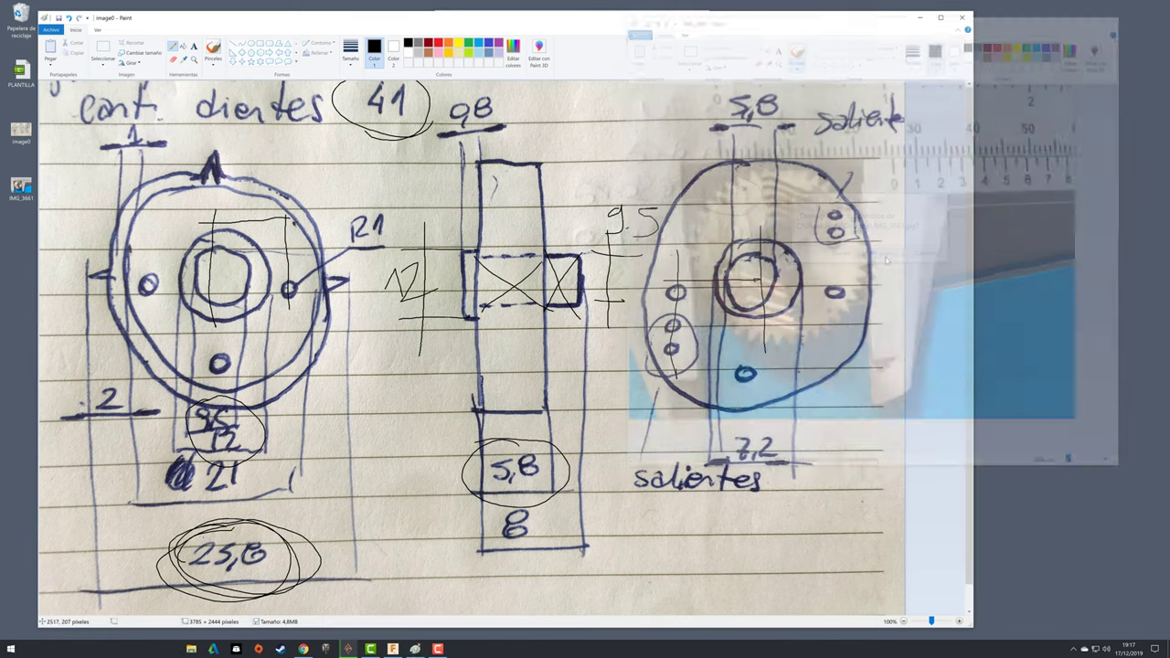
- Place the calculator beside the Paint sketch and bring the empty Fusion 360 design forward
mouse_move(644, 19)
left_mouse_down()
mouse_move(748, 138)
mouse_move(628, 40)
mouse_move(749, 10)
left_mouse_up()
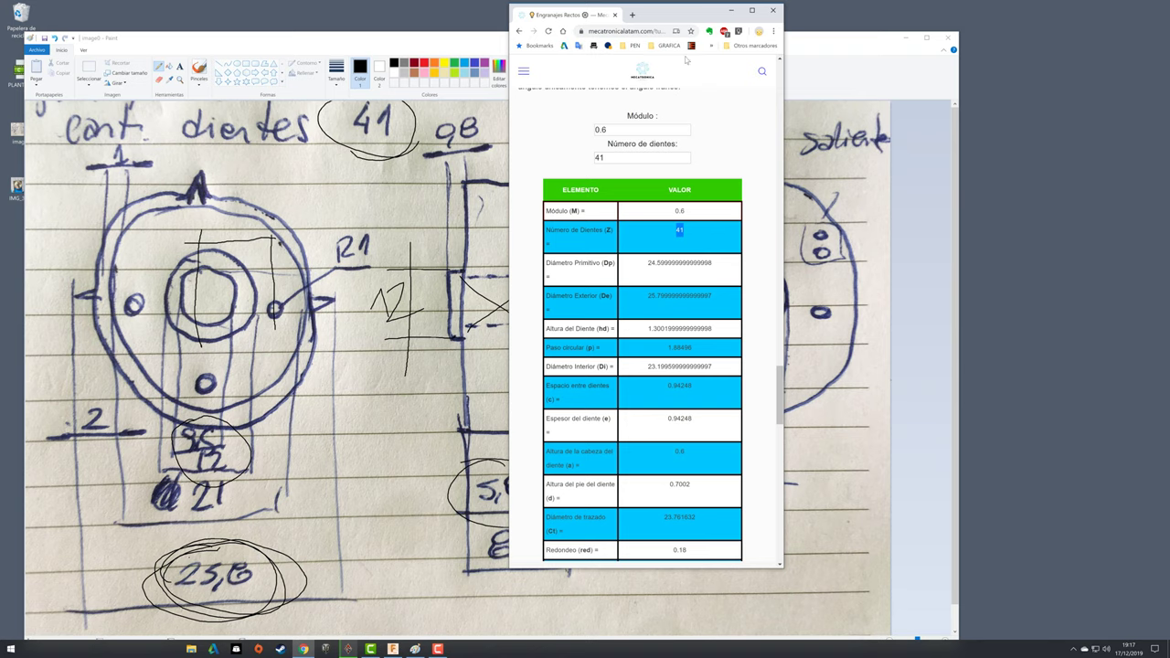
left_click_drag(672, 17, 157, 13)
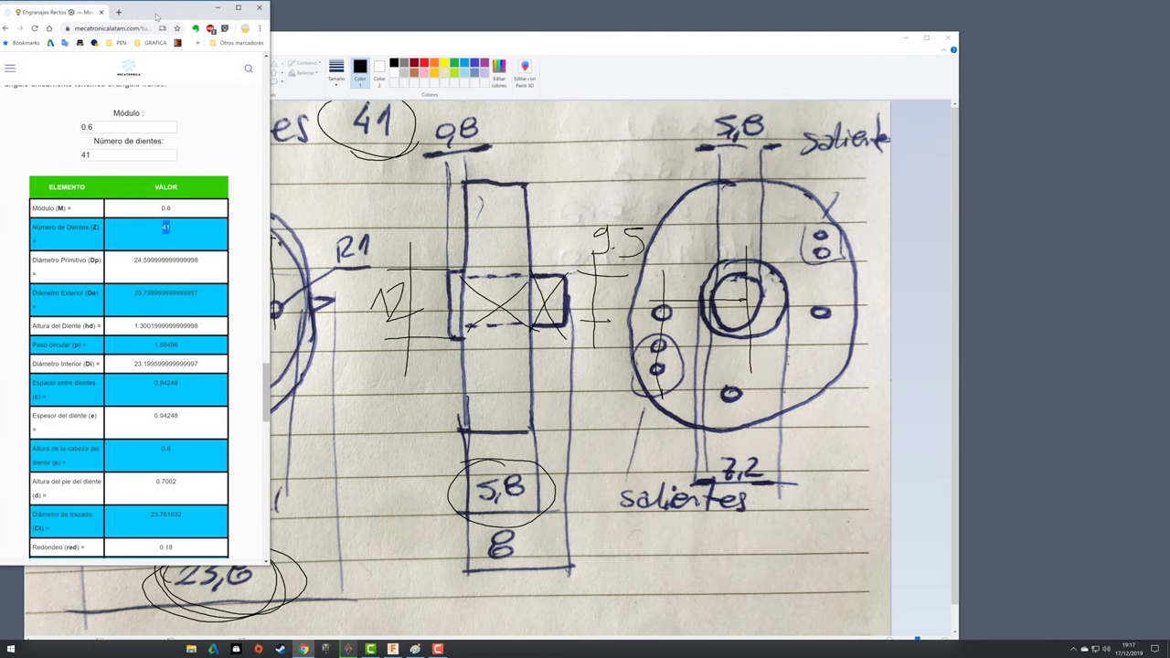
left_click(392, 649)
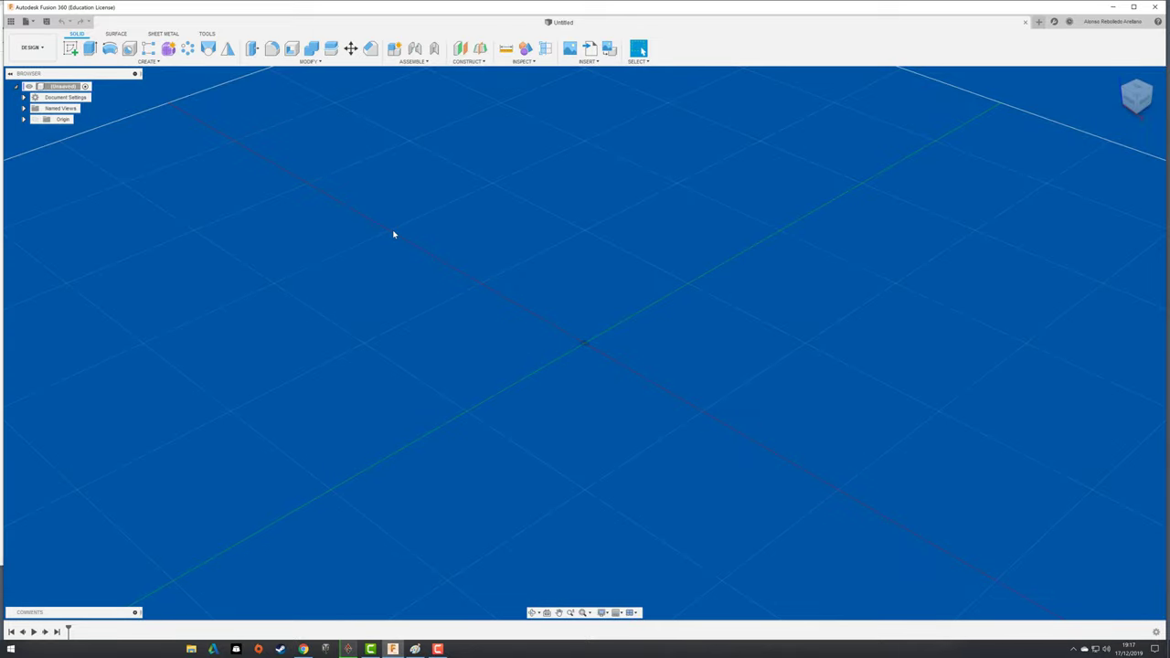
- Run the SpurGear sample script from TOOLS > ADD-INS > Scripts and Add-Ins
left_click(206, 35)
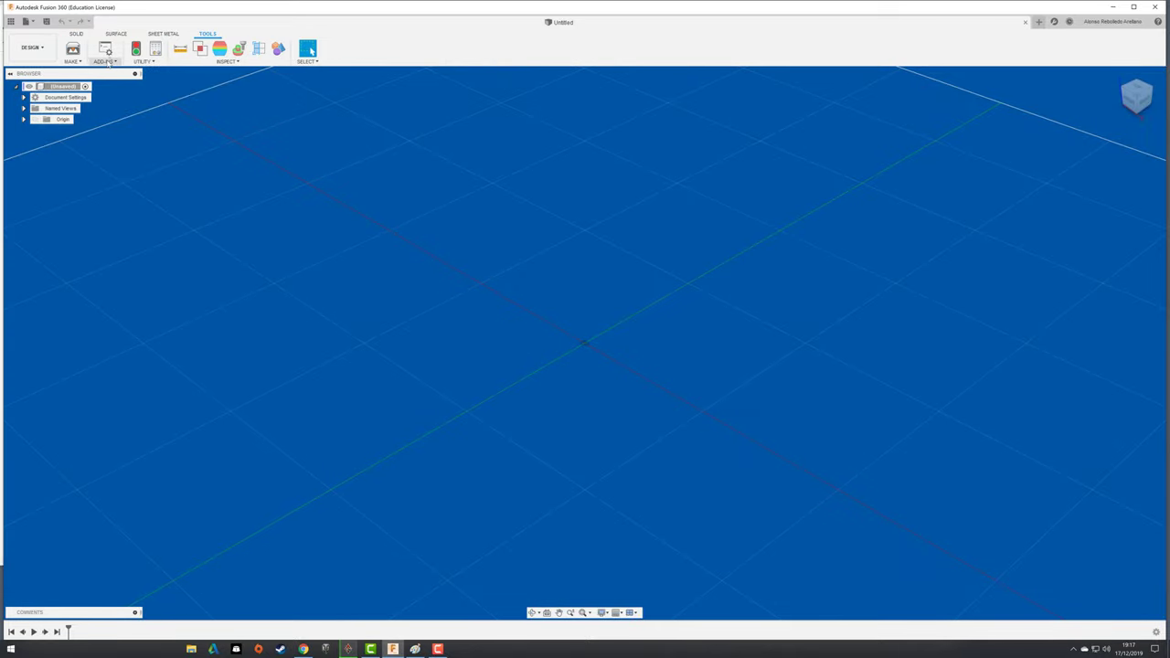
left_click(108, 62)
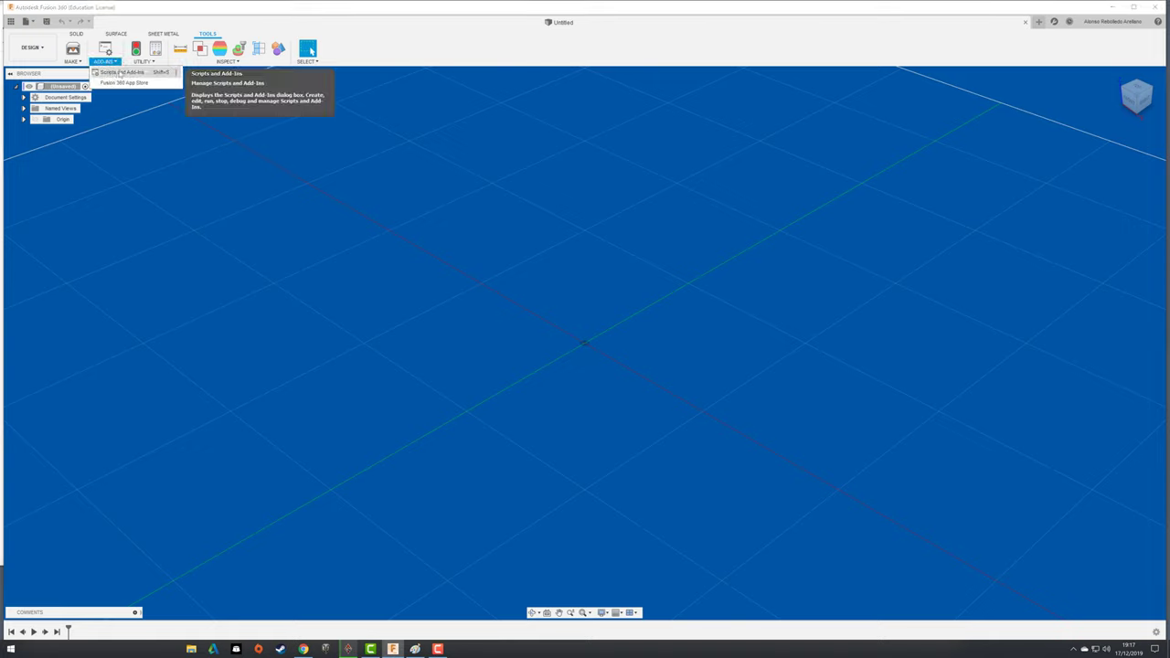
left_click(119, 73)
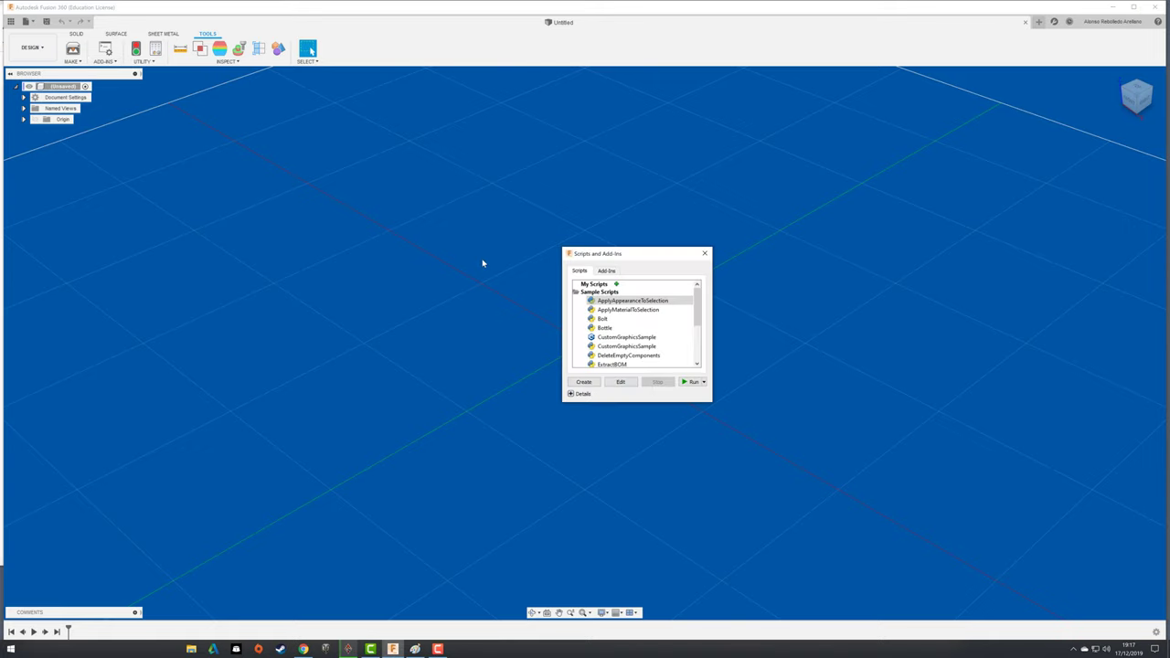
left_click_drag(640, 257, 508, 167)
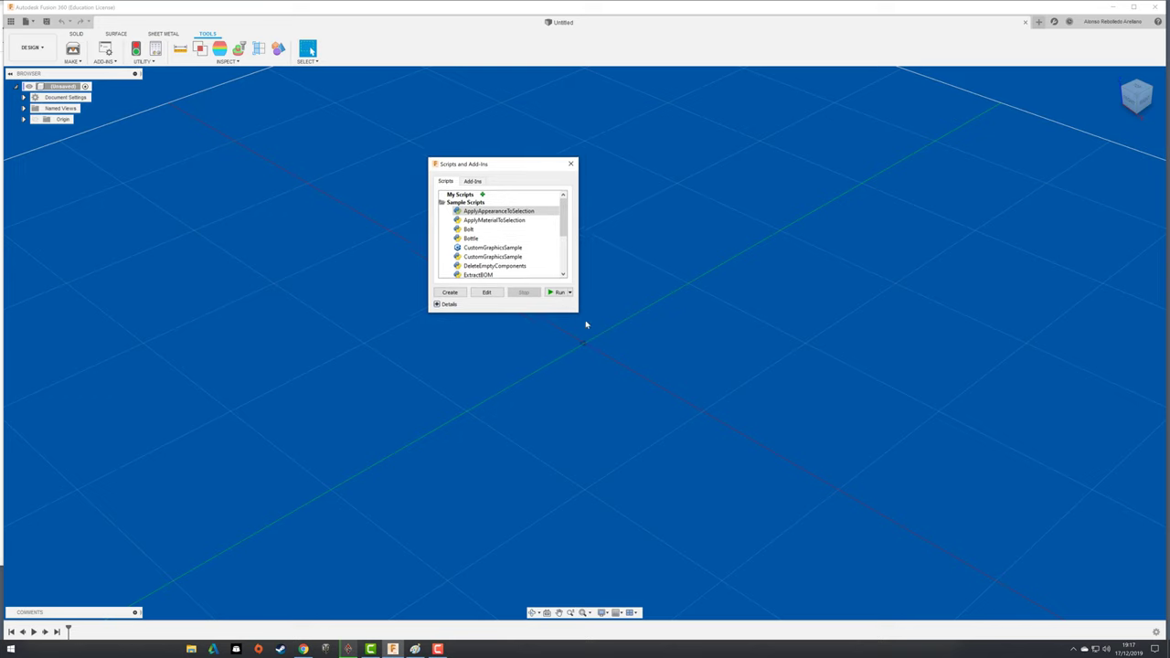
mouse_move(577, 315)
left_mouse_down()
mouse_move(594, 313)
mouse_move(581, 426)
left_mouse_up()
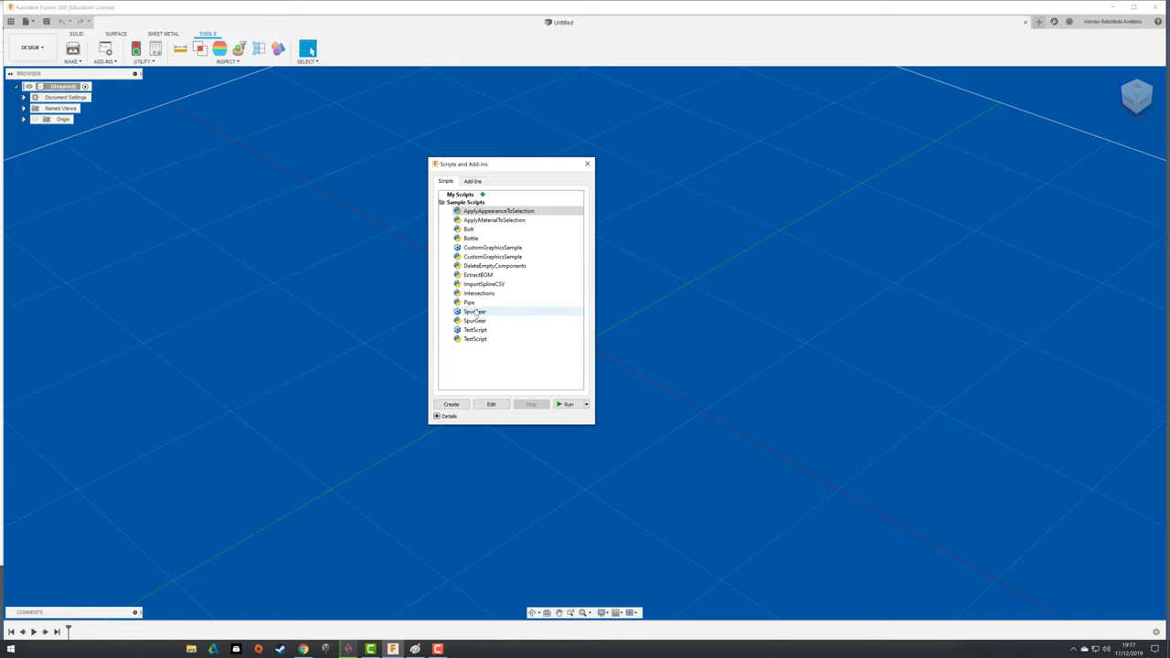
left_click(477, 311)
left_click(565, 404)
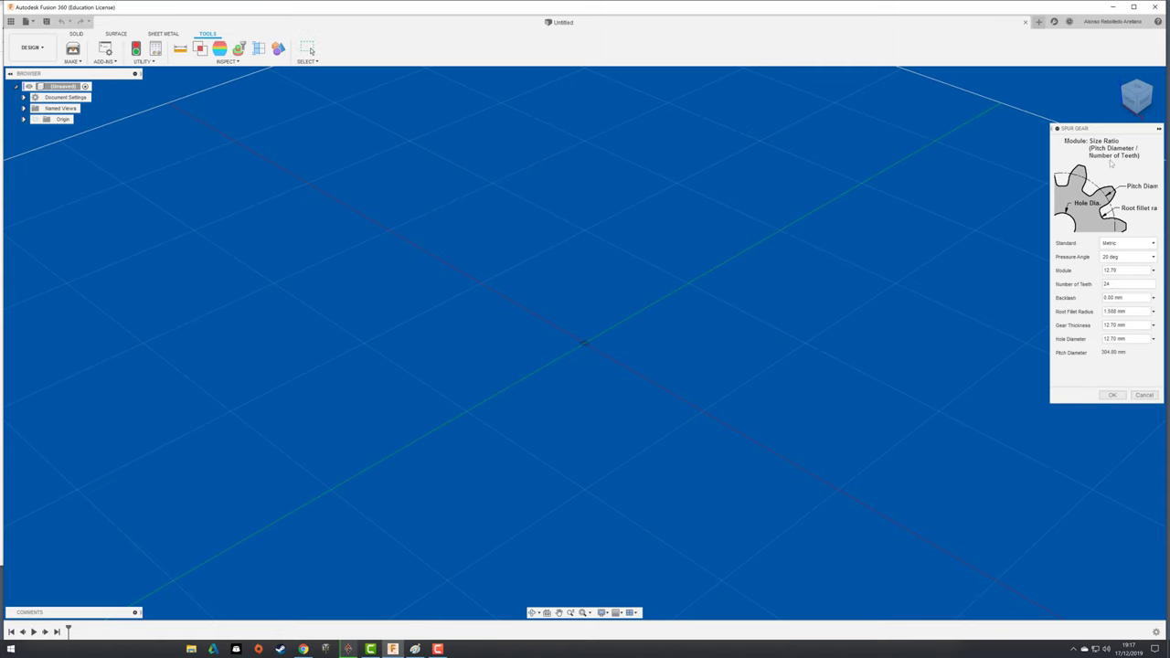
- Set the Spur Gear root fillet radius to 0 mm
mouse_move(1102, 134)
left_mouse_down()
mouse_move(741, 135)
mouse_move(734, 121)
left_mouse_up()
type("0")
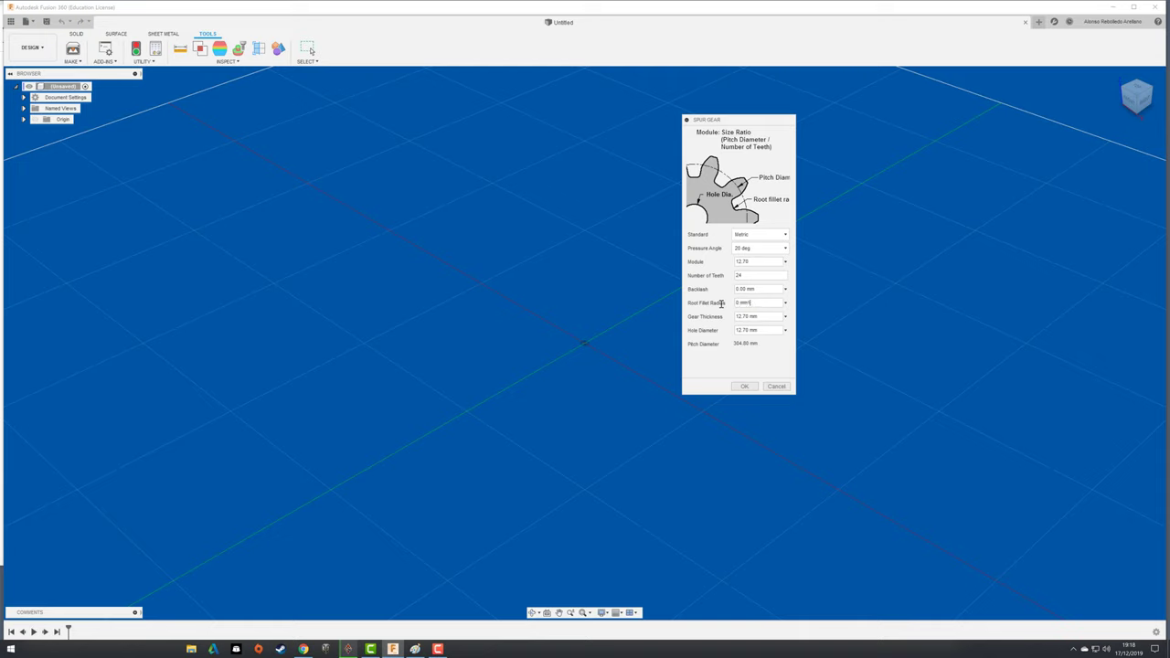
key("ctrl+a")
type("0 mm")
key("ctrl+a")
key("BackSpace")
type("0 mm")
key("ctrl+a")
key("BackSpace")
- Set 41 teeth and module 0.6, then edit the hole diameter
left_click(755, 276)
key("ctrl+a")
type("4")
type("1")
left_click_drag(749, 262, 720, 262)
type("12.70")
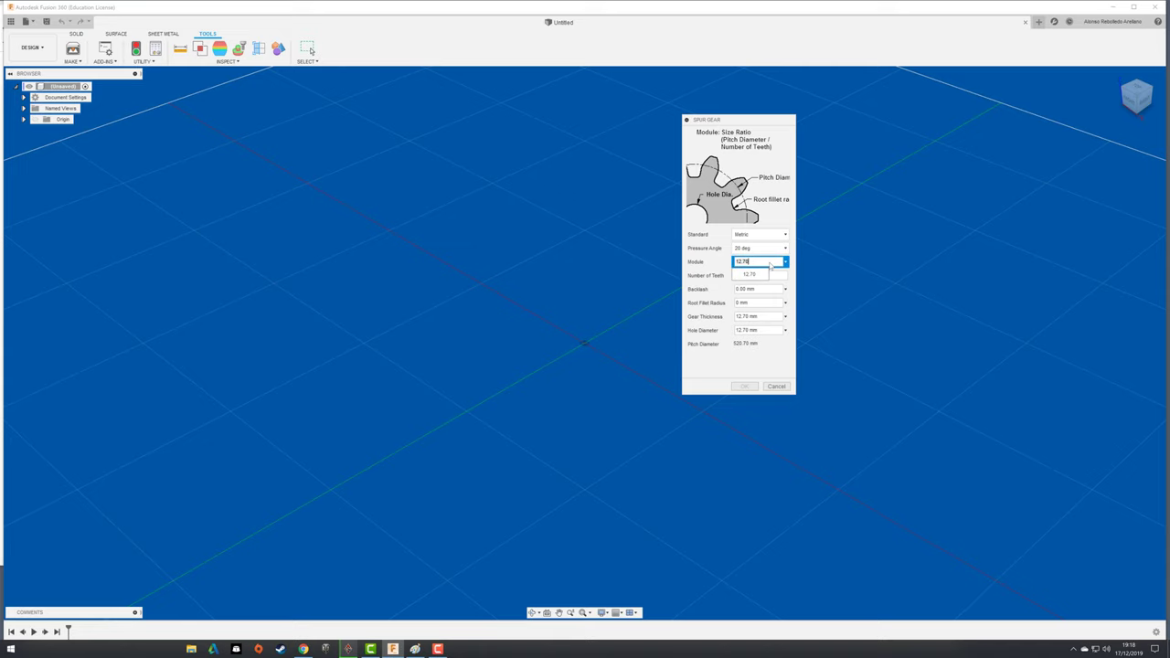
left_click_drag(768, 261, 710, 261)
type("0.6")
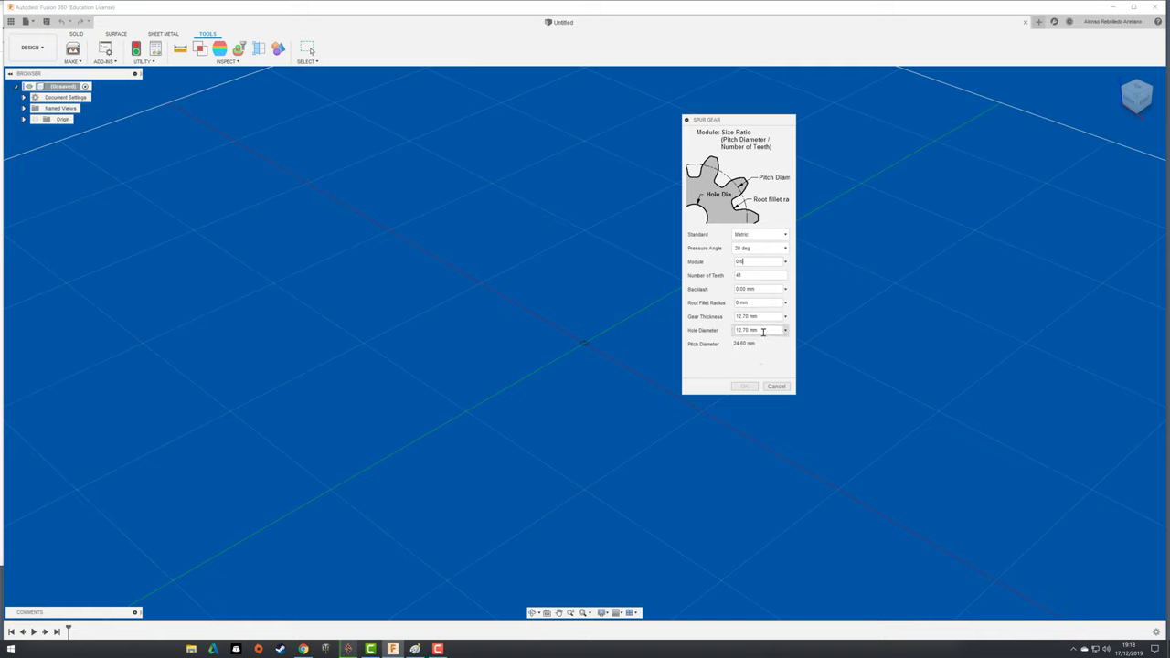
left_click_drag(762, 332, 706, 331)
type("8")
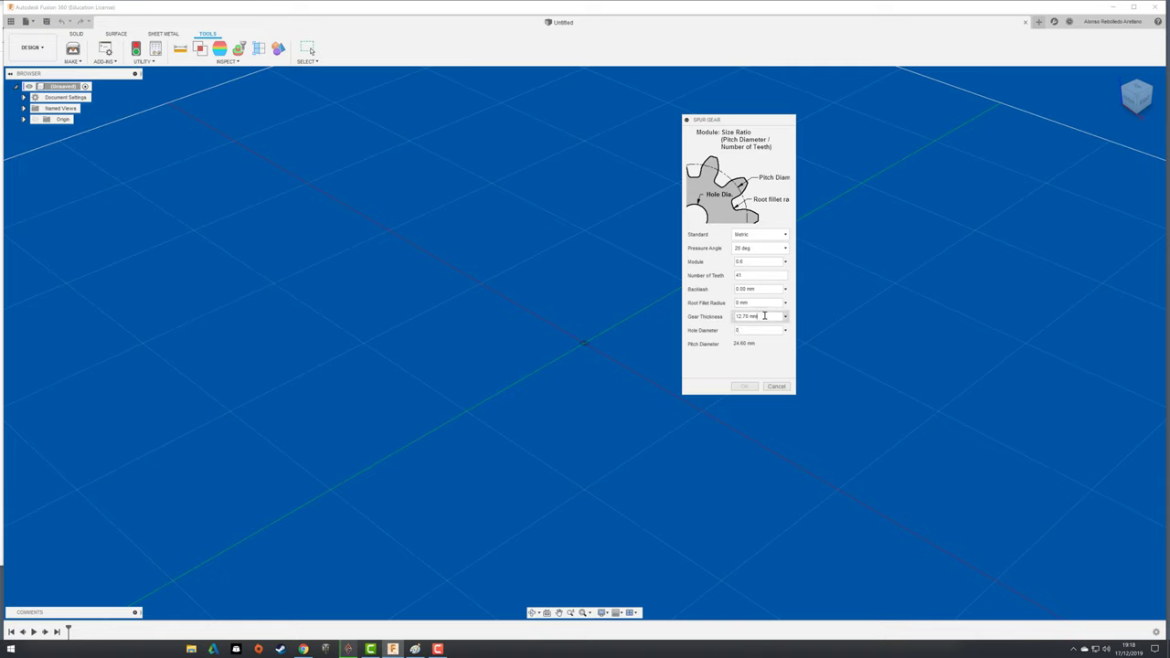
- Check the hand sketch and set the gear thickness to 5
left_click(421, 646)
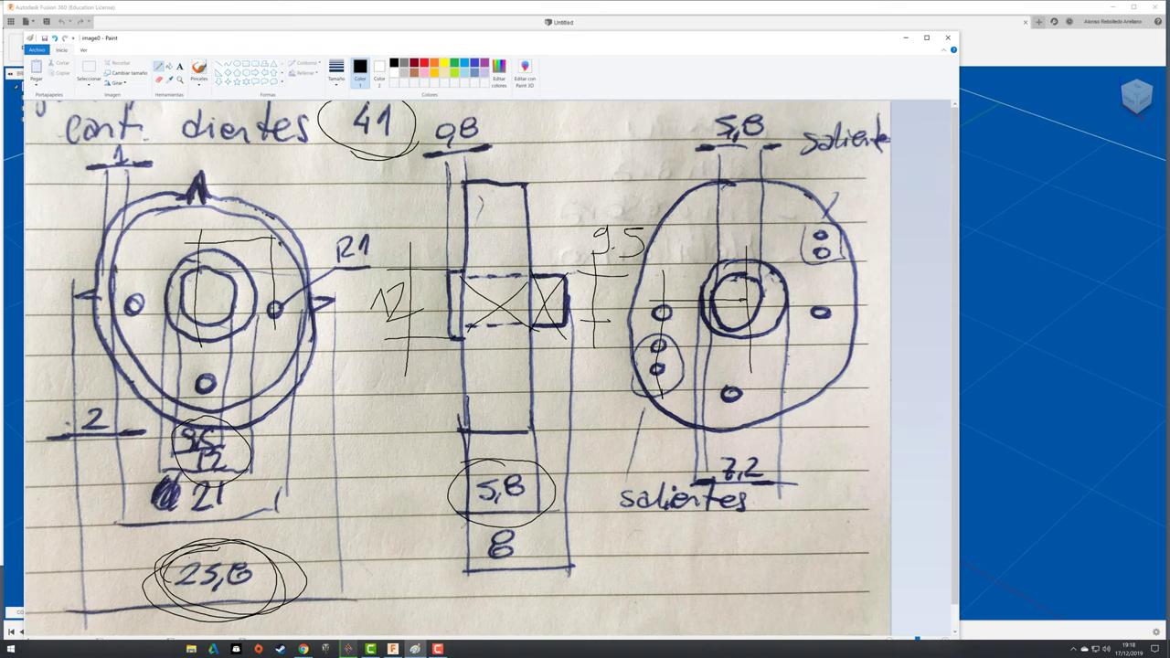
left_click(1003, 398)
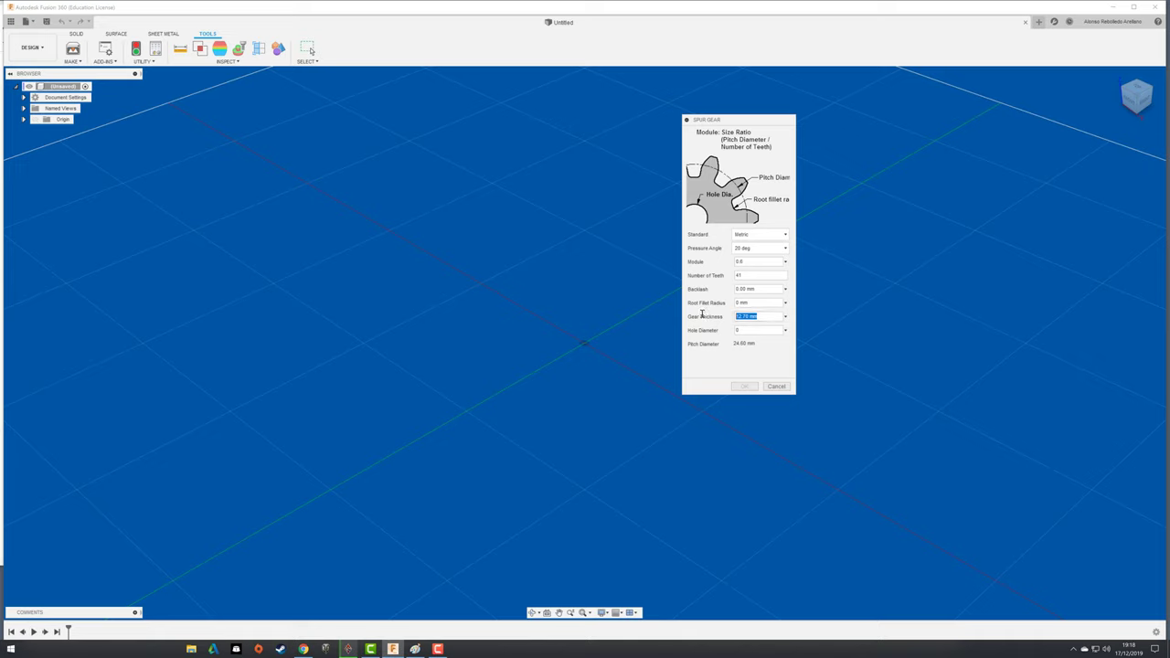
type("5.8")
- Try a root fillet radius of 3, then clear it after it is rejected
left_click(739, 305)
type("3")
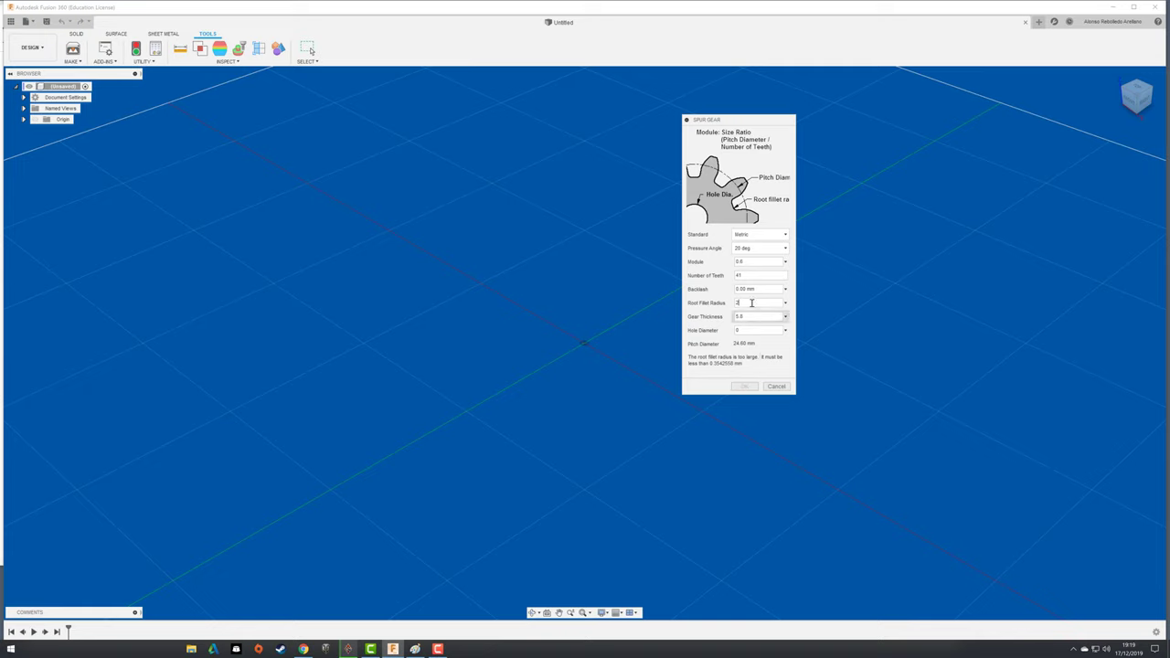
left_click_drag(761, 303, 714, 303)
type("0 mm")
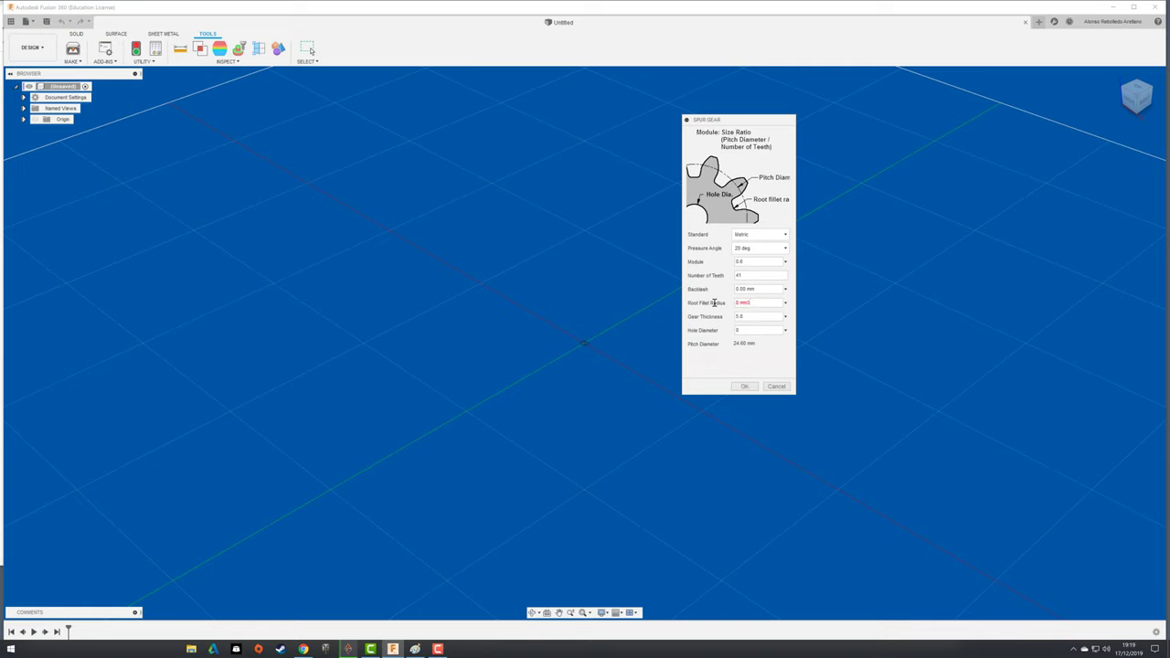
key("BackSpace")
key("BackSpace")
key("BackSpace")
left_click(783, 303)
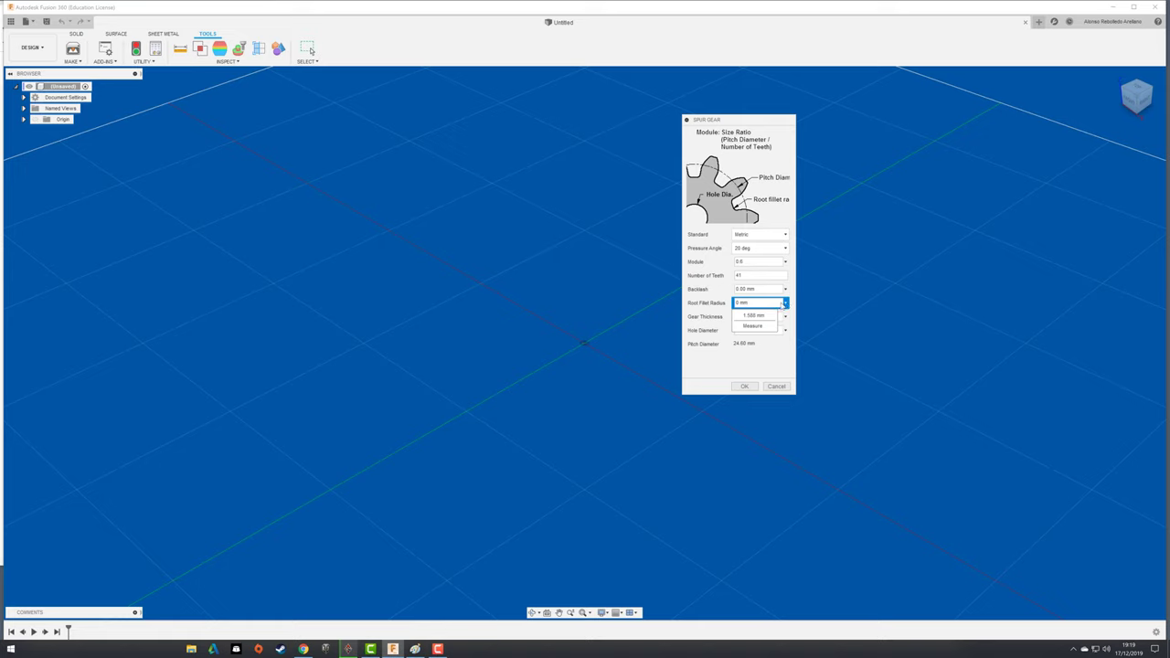
left_click(784, 302)
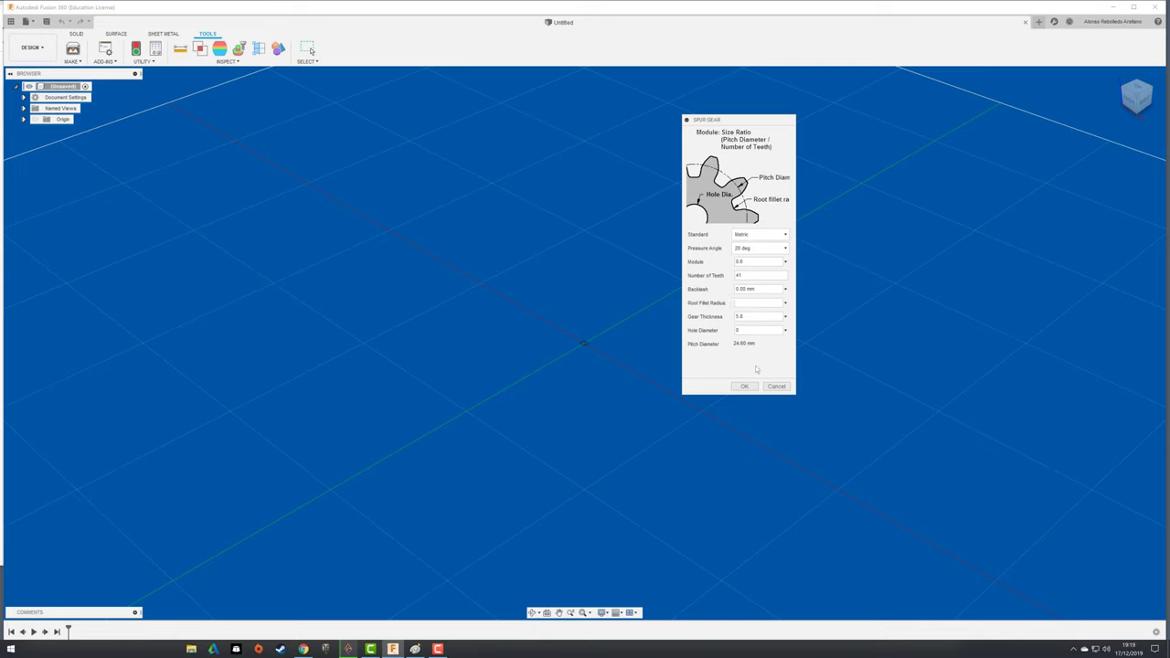
- Attempt to create the gear and compare the settings against the hand sketch
left_click(738, 387)
left_click(415, 649)
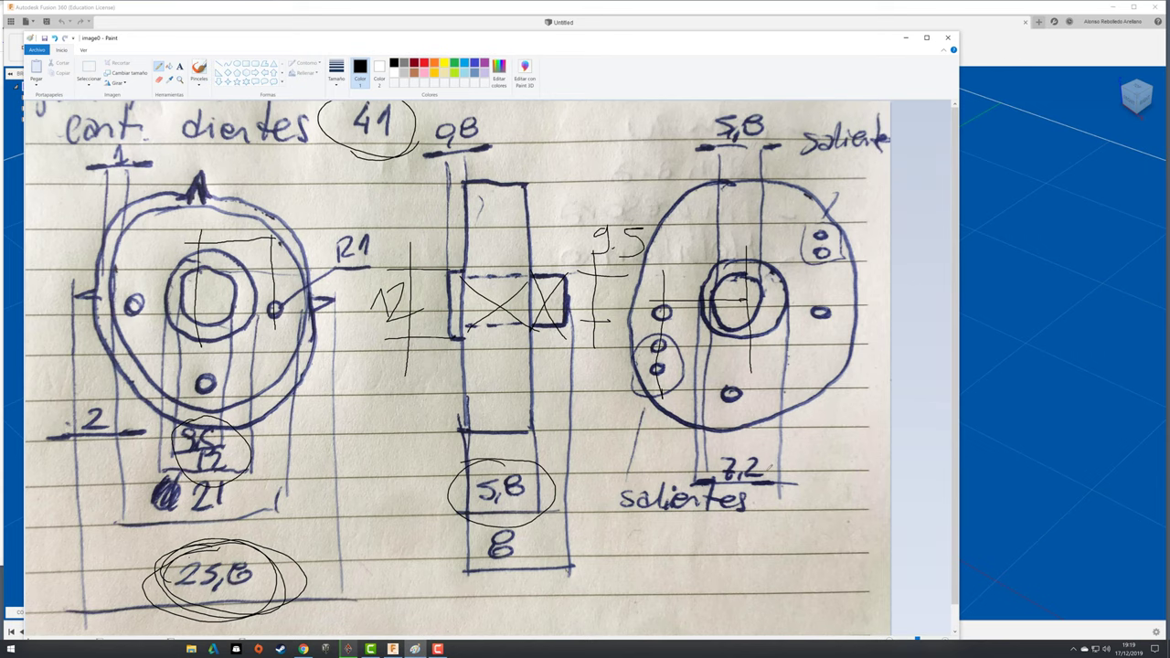
left_click(975, 411)
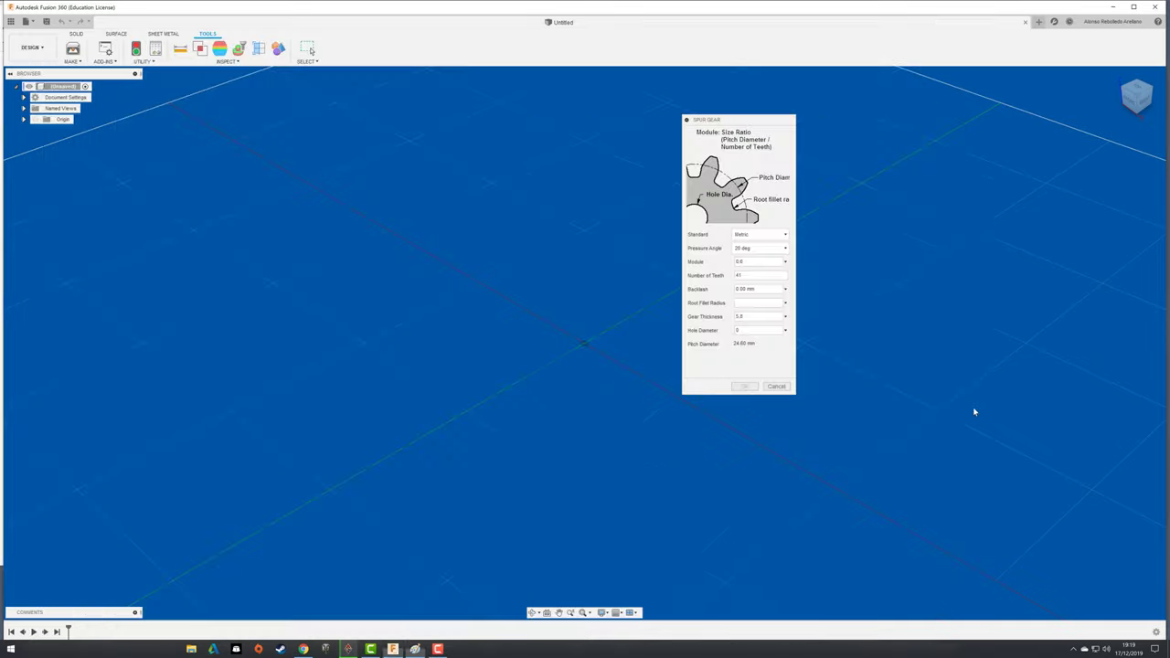
- Generate the 41-tooth spur gear, select it and fit it in the view
left_click(748, 387)
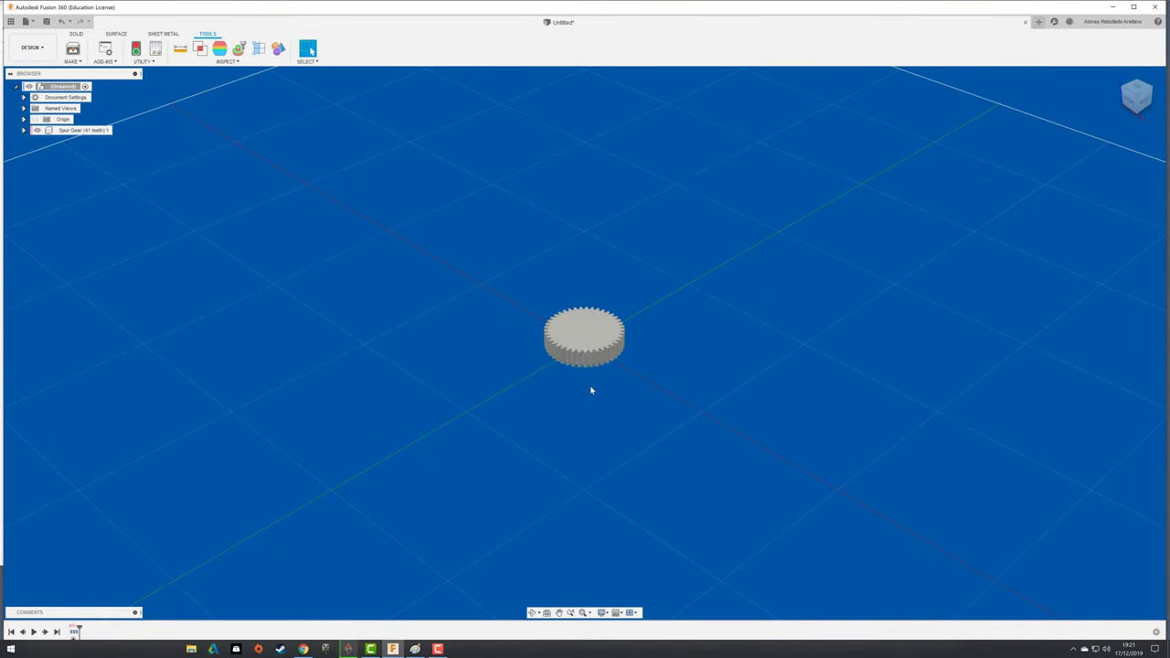
scroll(605, 301, "up", 2)
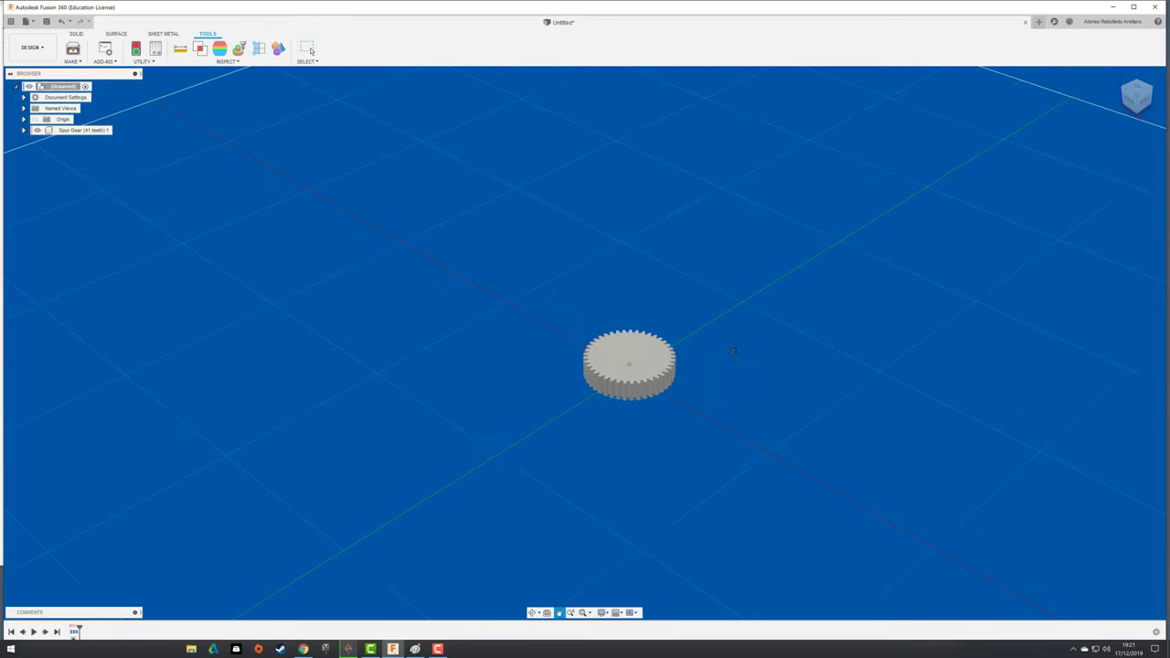
scroll(653, 329, "up", 5)
scroll(473, 200, "down", 5)
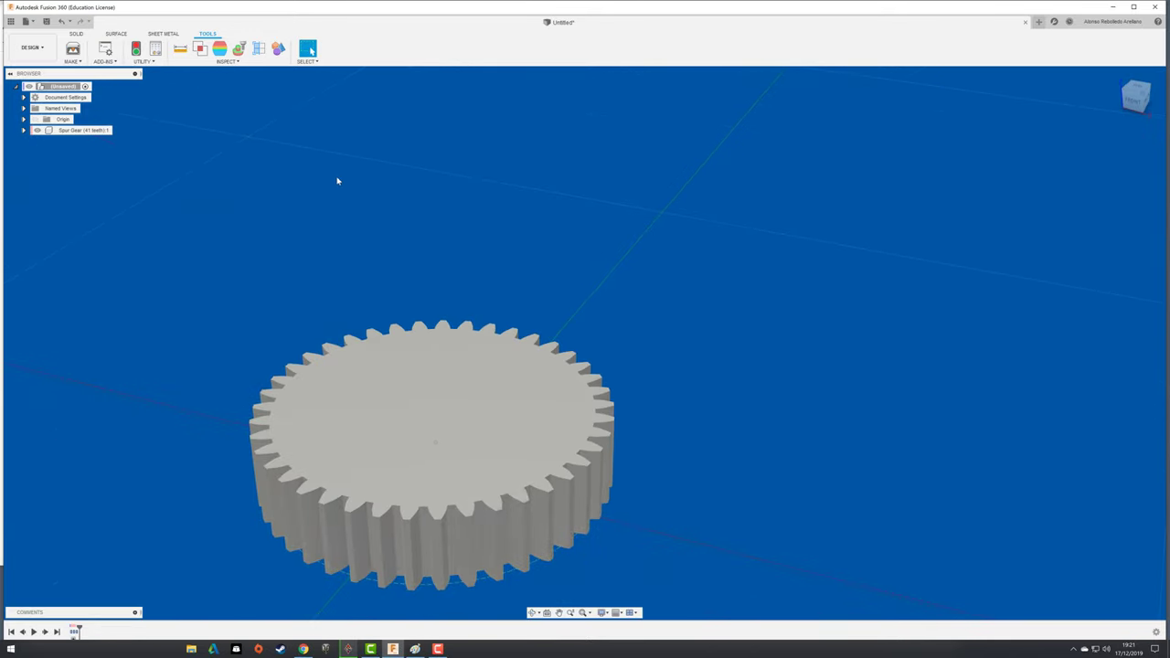
left_click(278, 47)
key("F6")
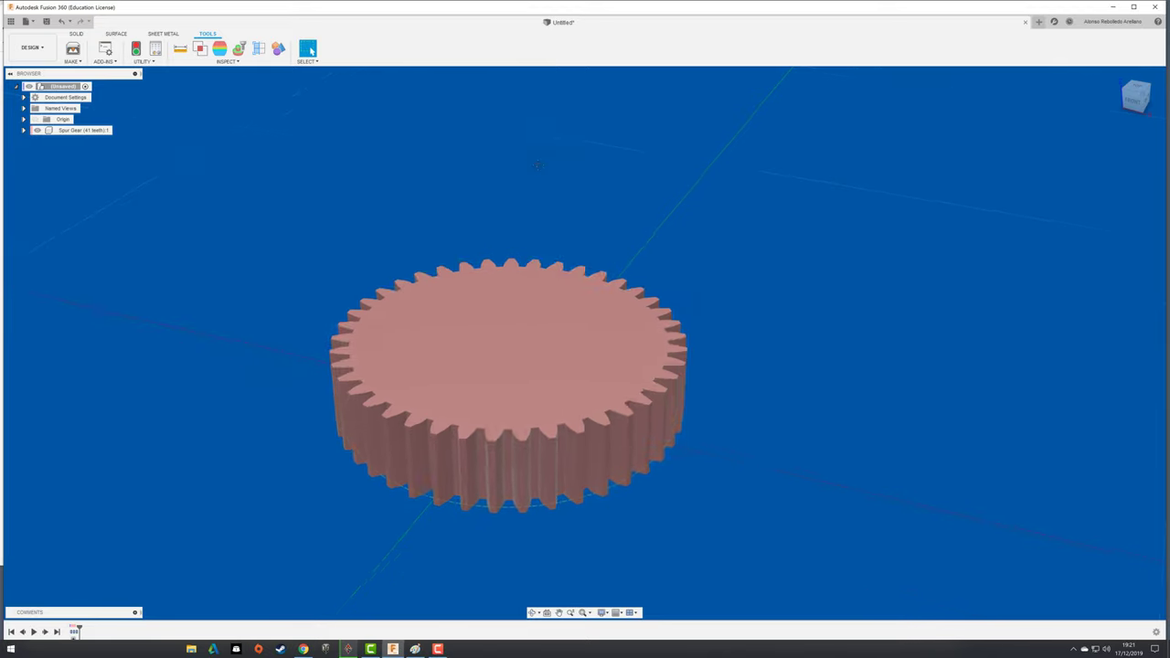
left_click(77, 35)
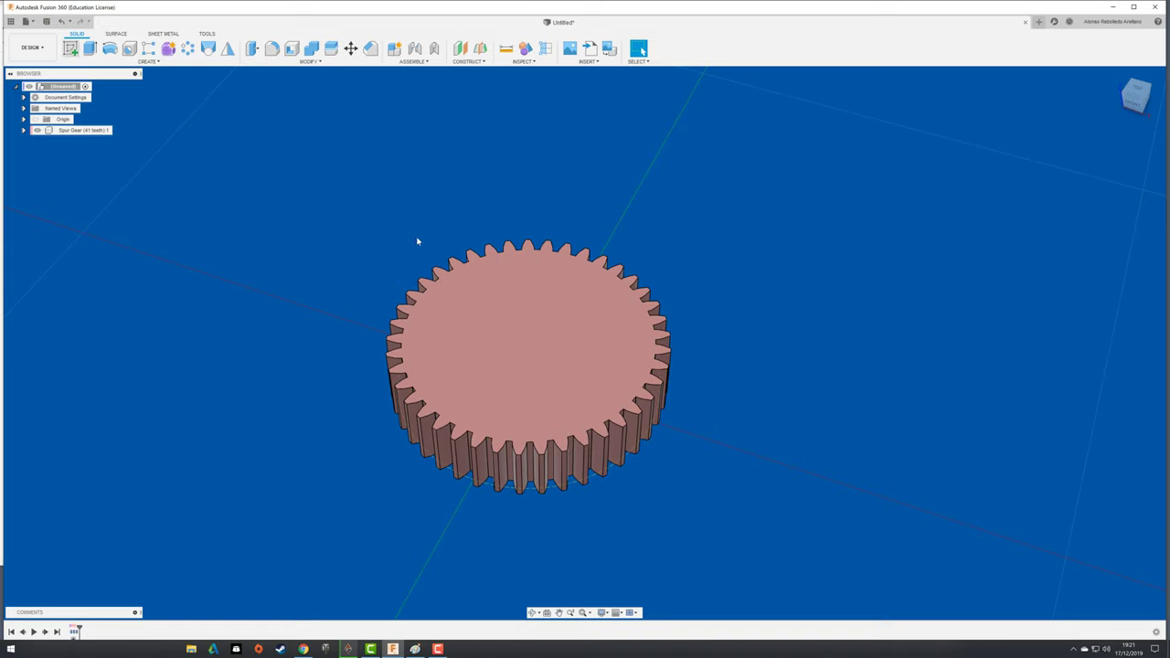
- Start a sketch on the gear's top face and project the gear outline into it
left_click(499, 286)
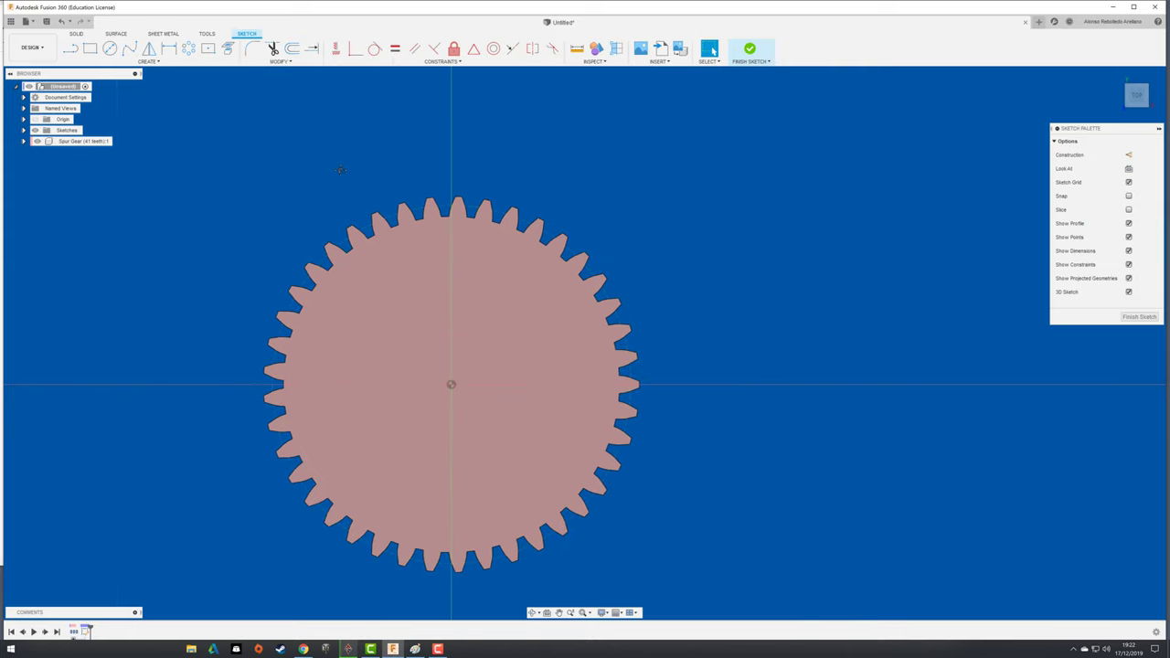
scroll(341, 169, "up", 1)
scroll(357, 137, "up", 2)
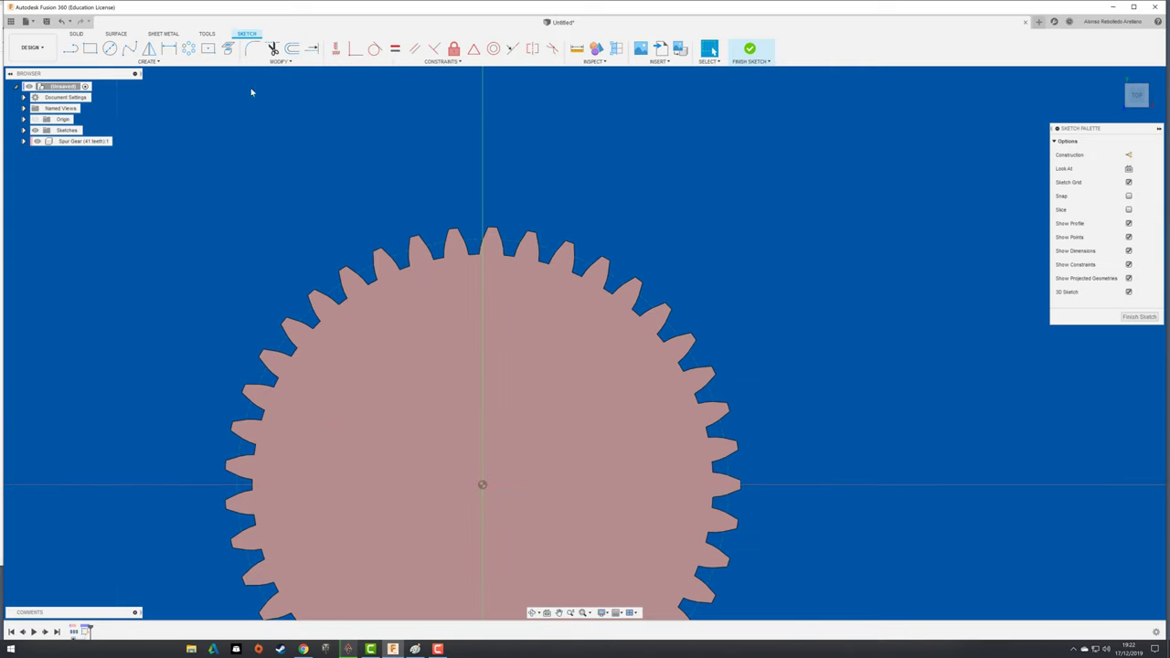
left_click(228, 48)
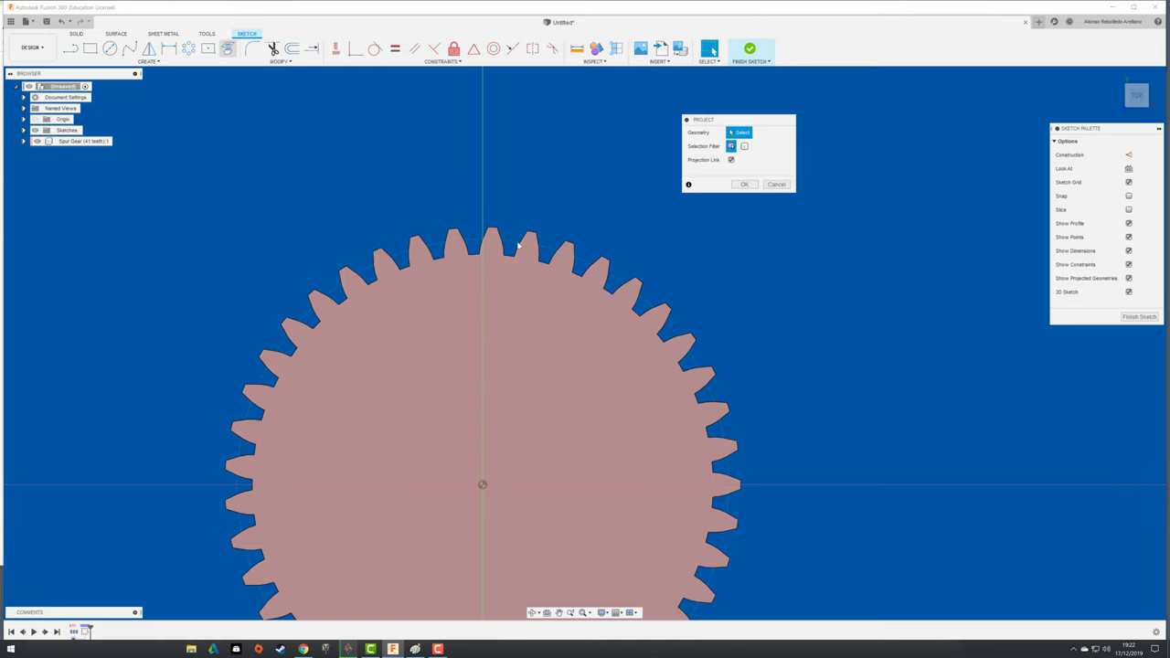
scroll(520, 235, "down", 2)
scroll(520, 235, "up", 2)
scroll(439, 245, "up", 2)
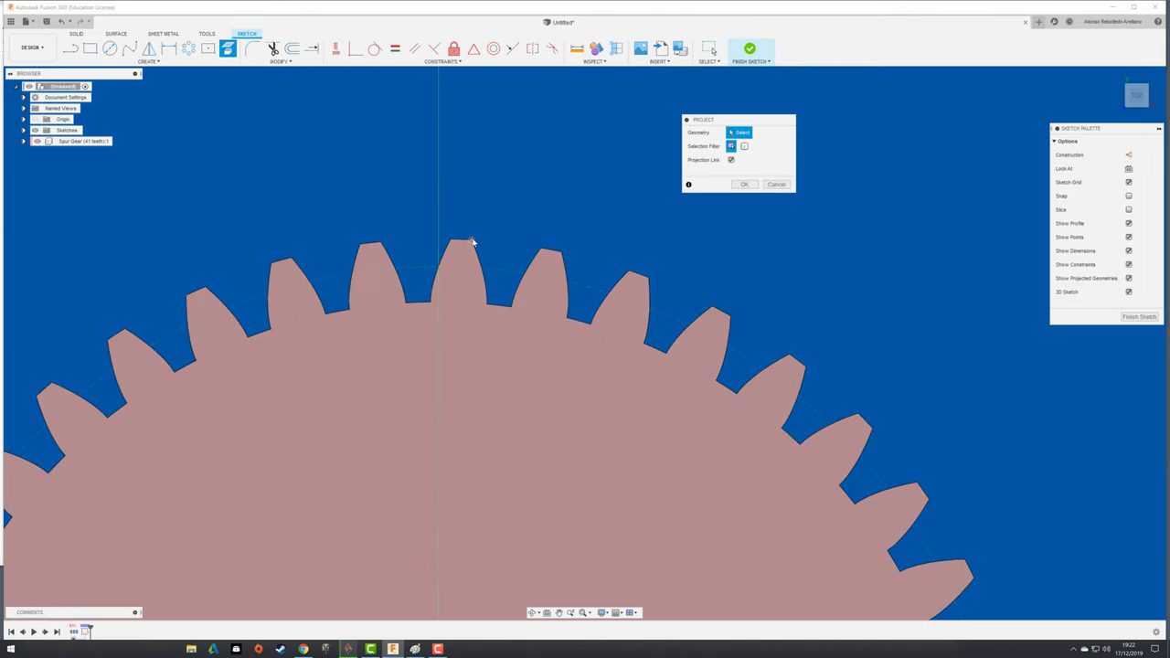
left_click(485, 242)
left_click(744, 184)
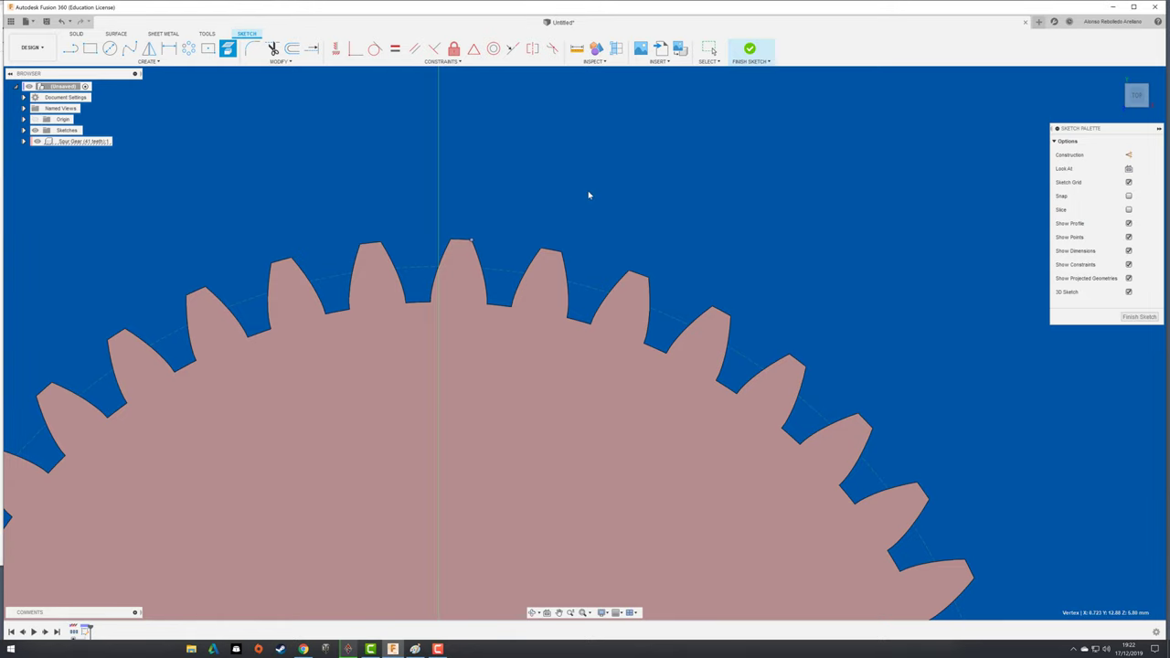
- Draw a 25.8 mm centre-diameter circle at the gear centre around the tooth tips
scroll(540, 200, "down", 2)
scroll(540, 200, "down", 2)
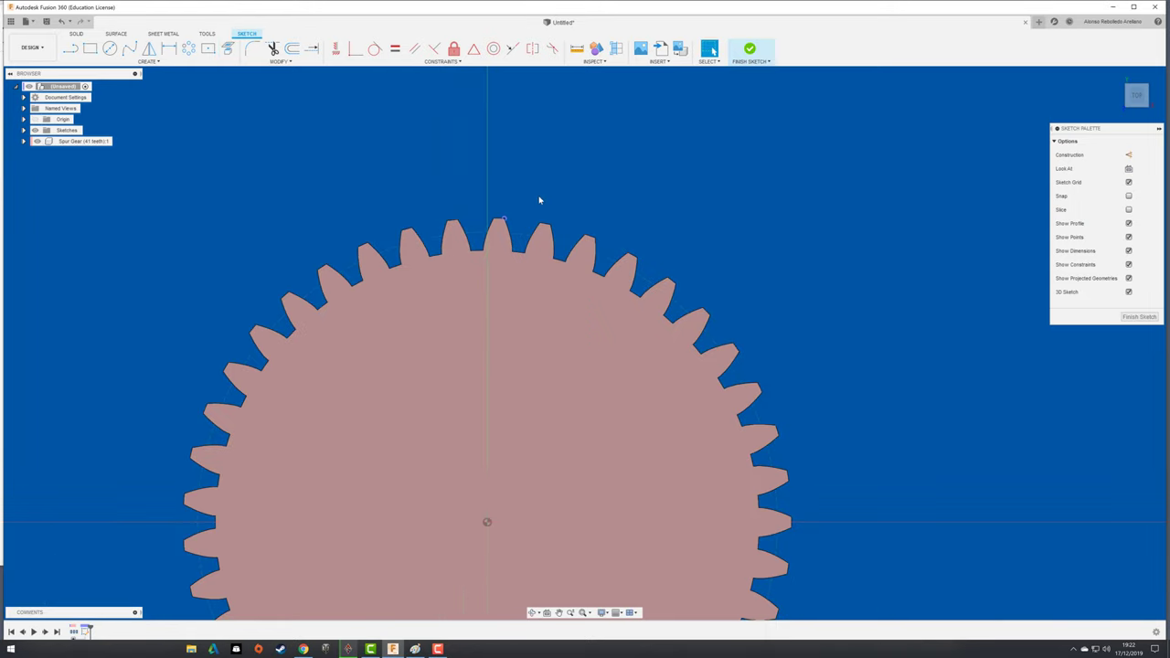
scroll(539, 200, "down", 2)
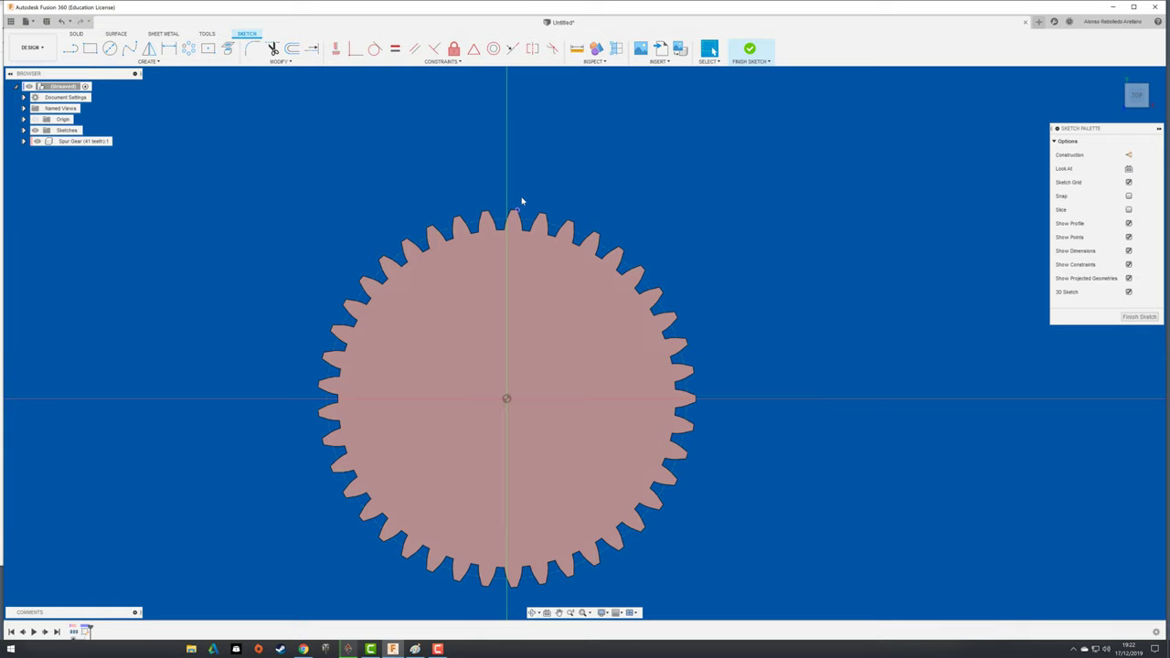
left_click(110, 48)
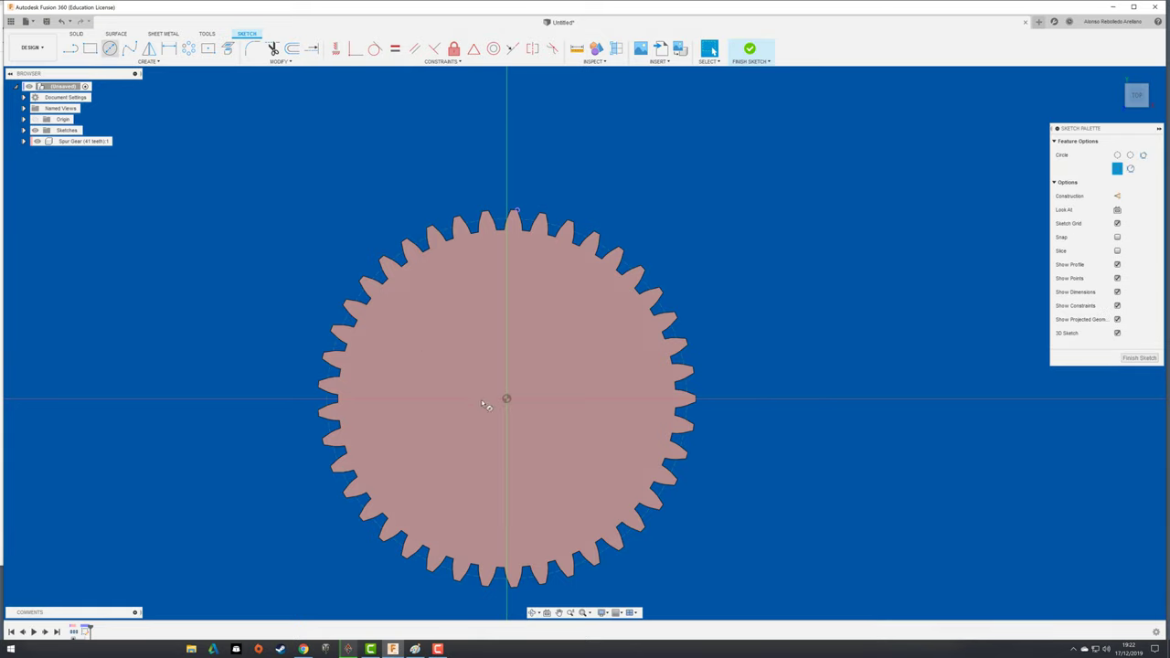
left_click(507, 399)
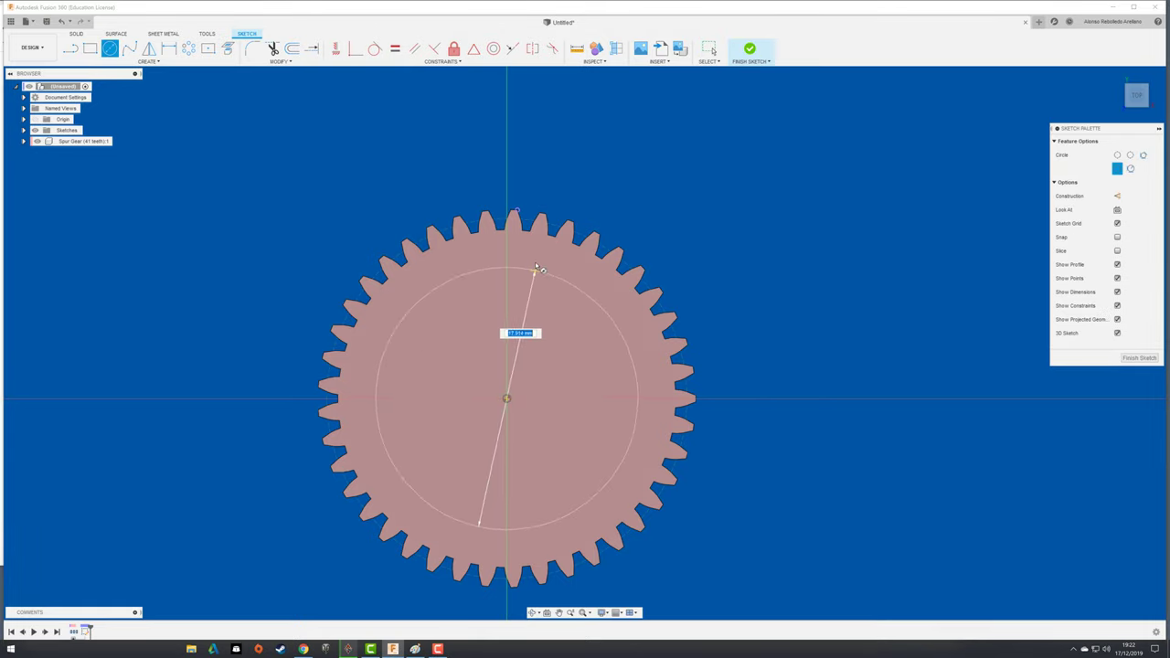
scroll(537, 268, "up", 2)
scroll(530, 188, "up", 2)
scroll(512, 256, "up", 2)
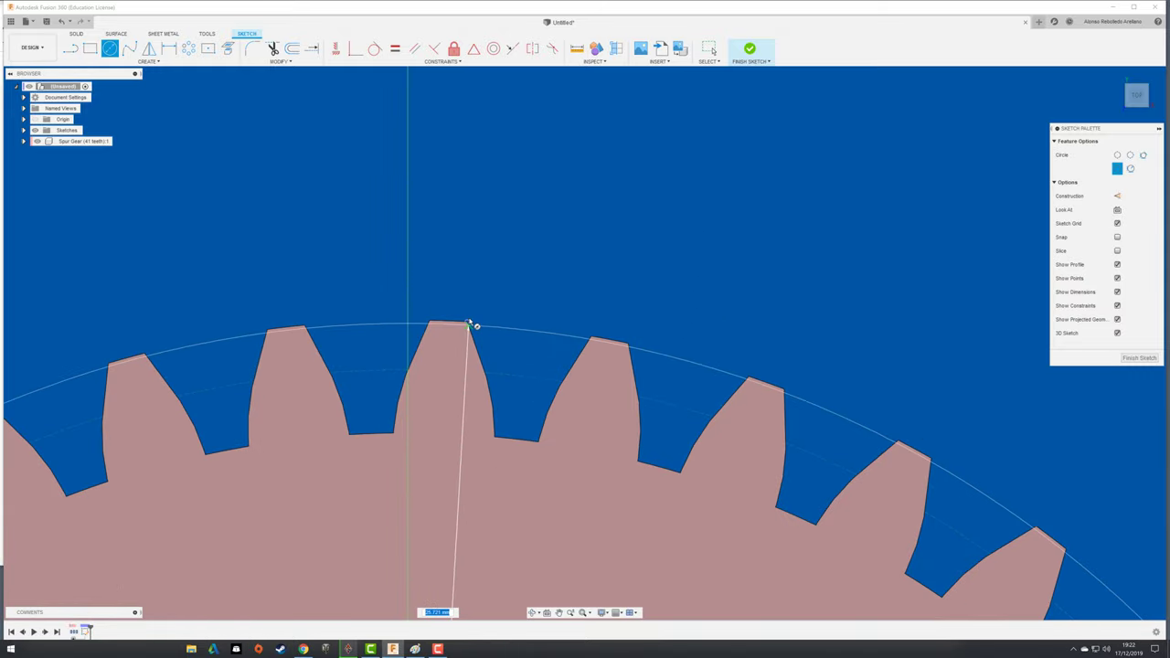
type("25.8")
key("Tab")
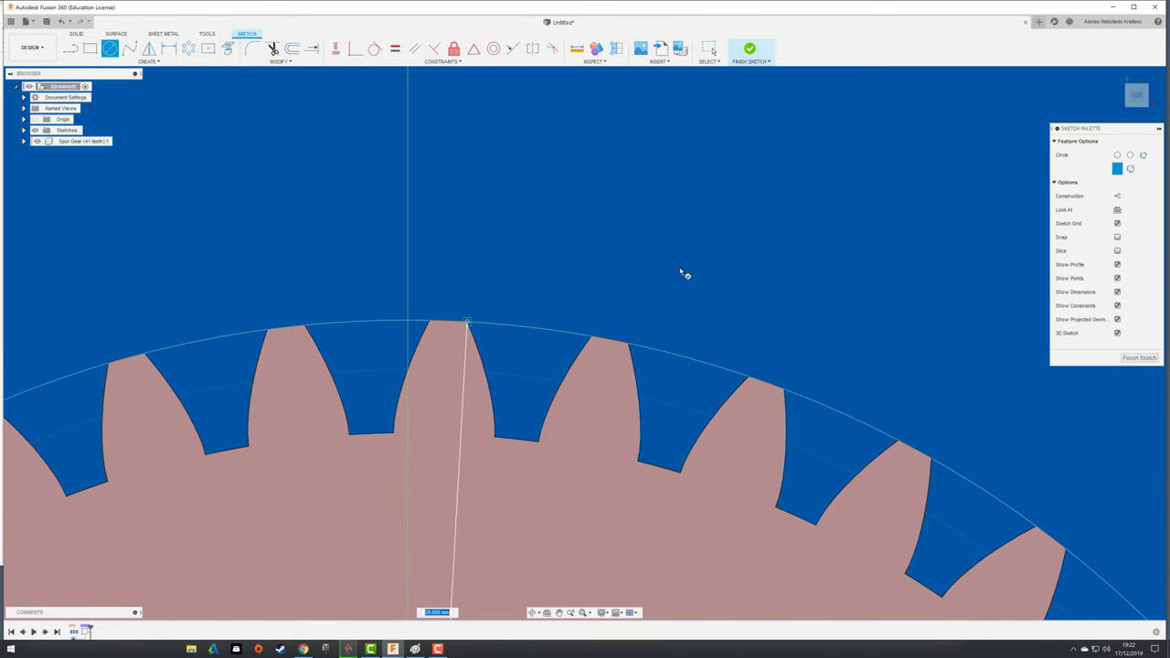
scroll(672, 273, "down", 1)
scroll(640, 219, "down", 2)
scroll(608, 192, "down", 2)
scroll(593, 206, "down", 1)
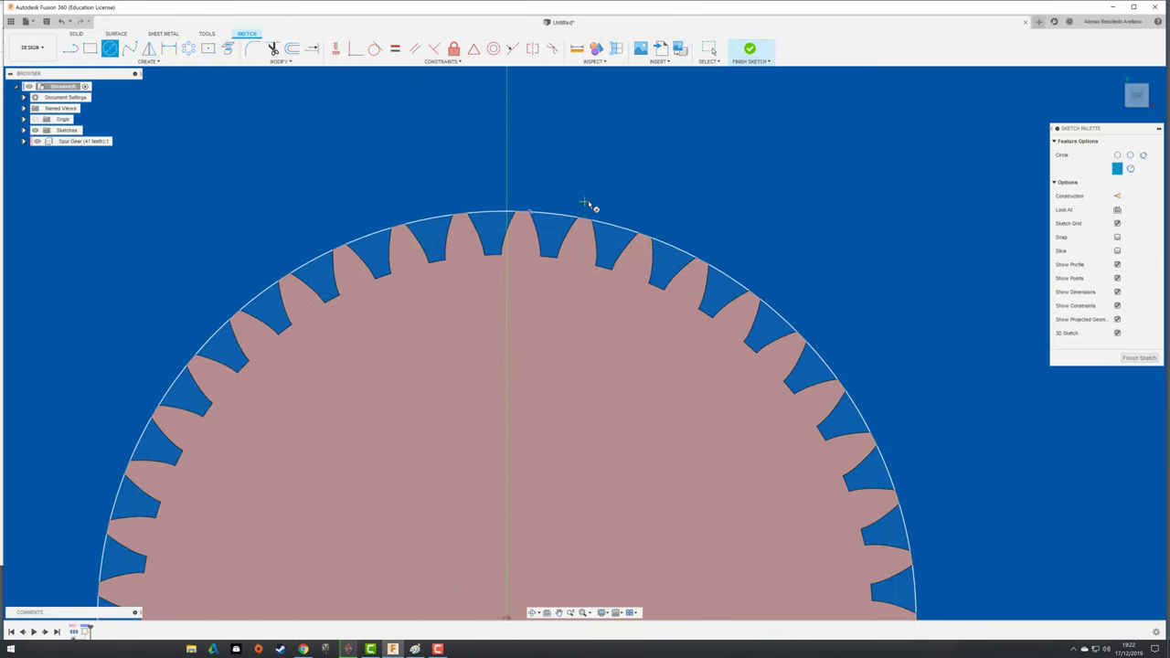
scroll(586, 202, "down", 3)
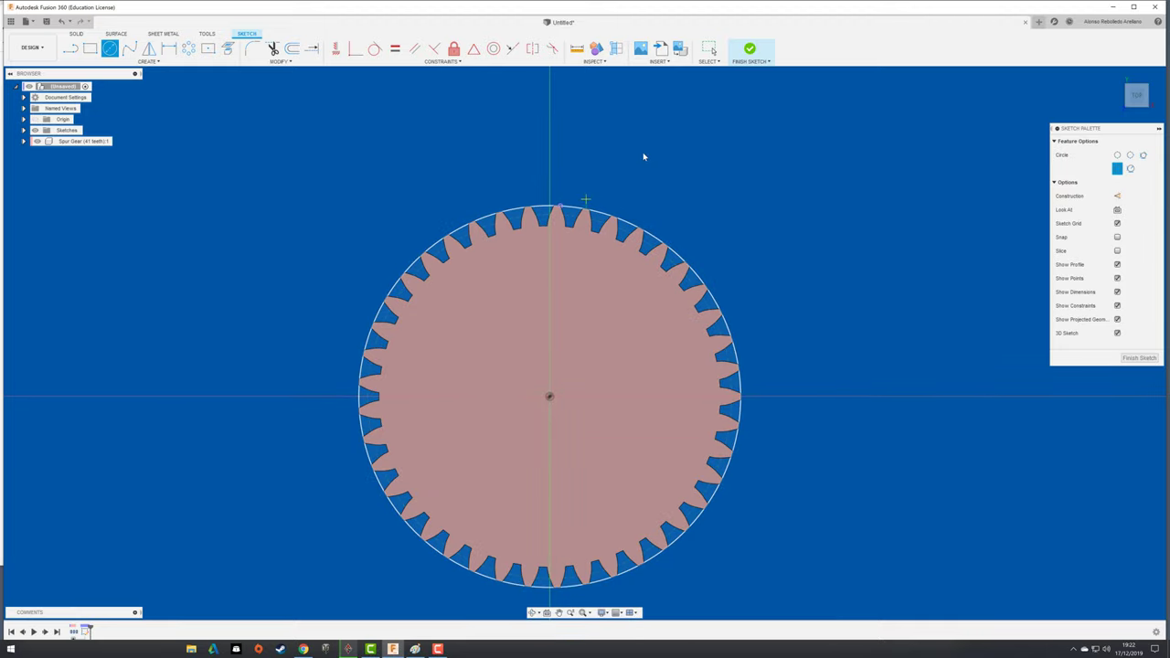
key("Escape")
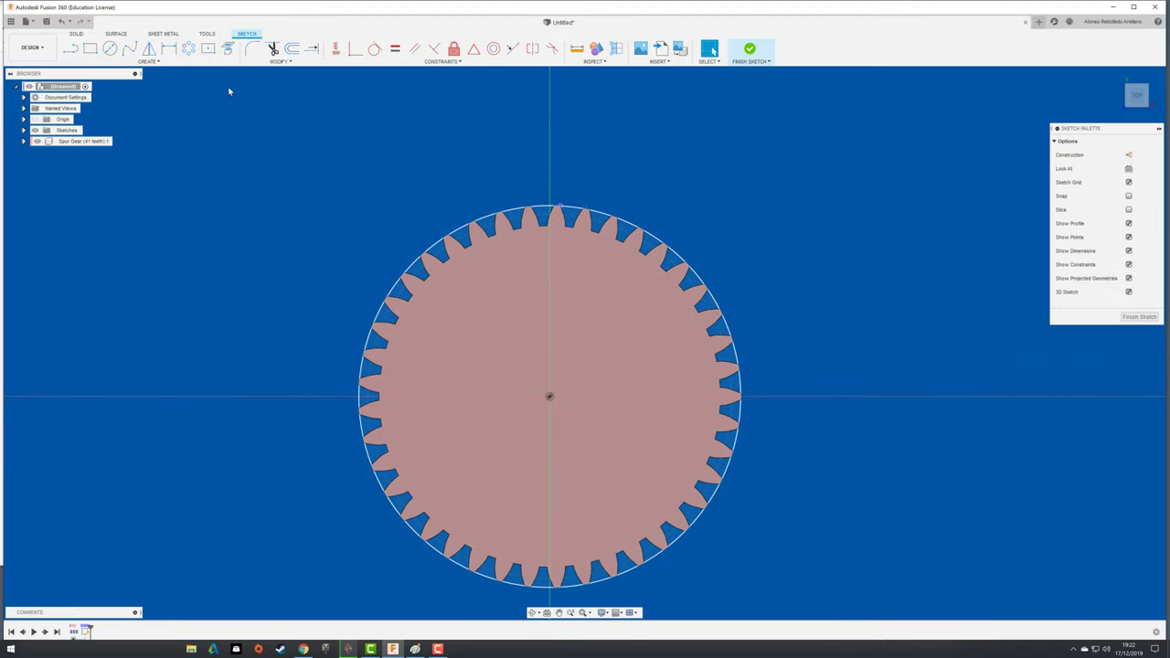
- Add a driven Ø25.80 diameter dimension to the circle and finish the sketch
key("d")
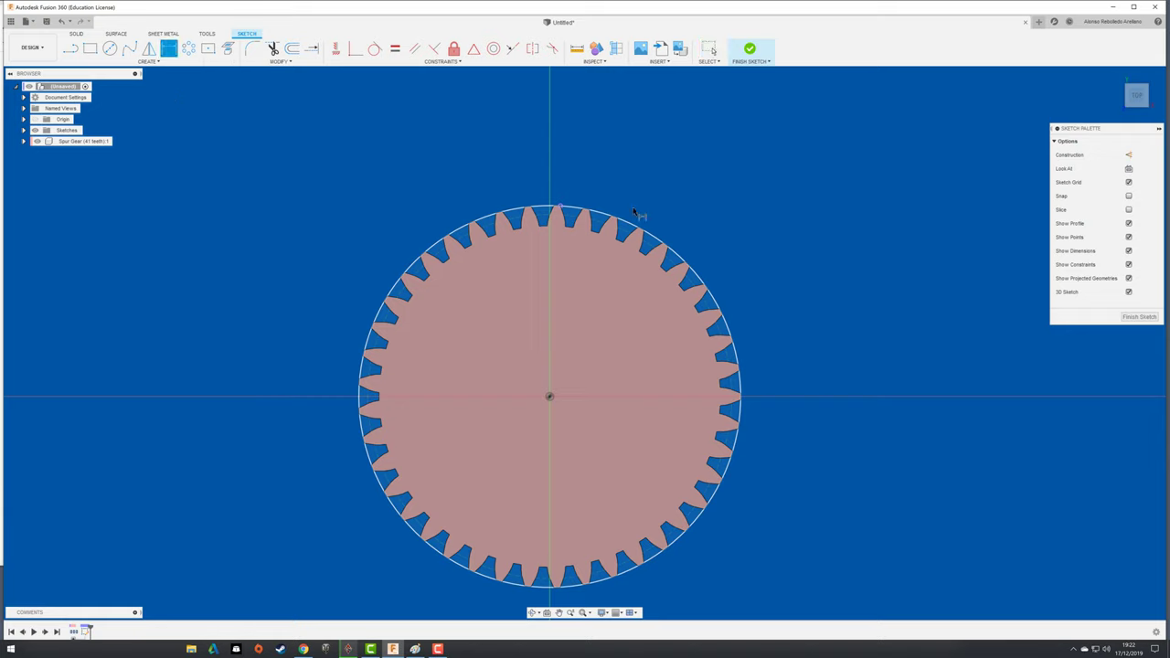
left_click(649, 229)
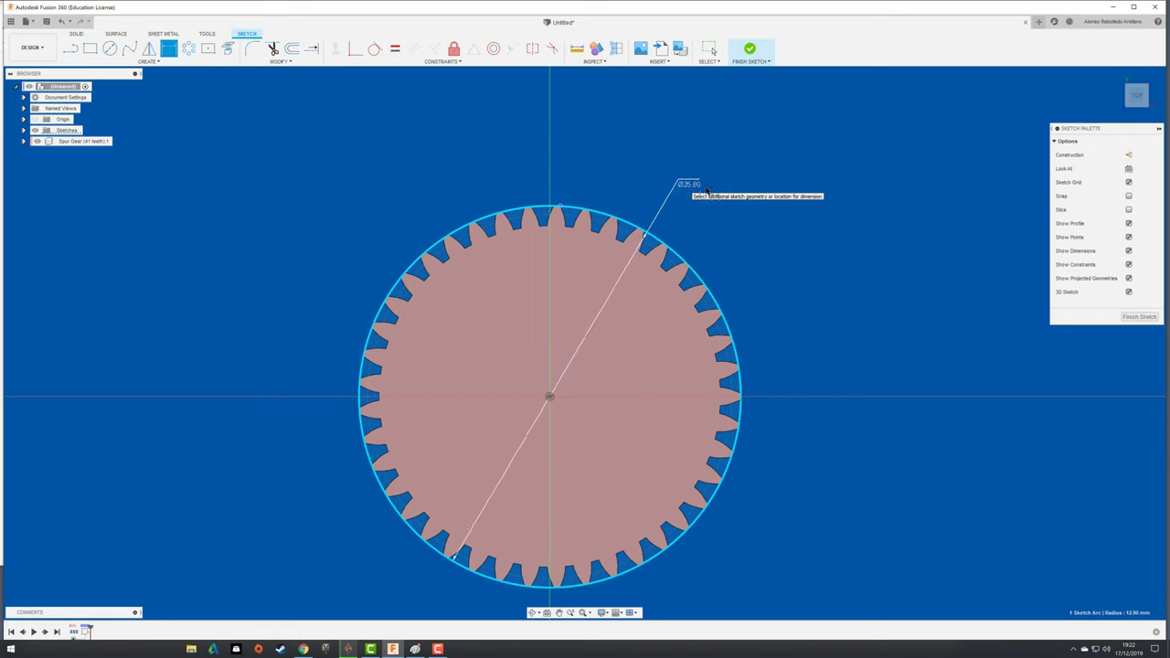
left_click(681, 183)
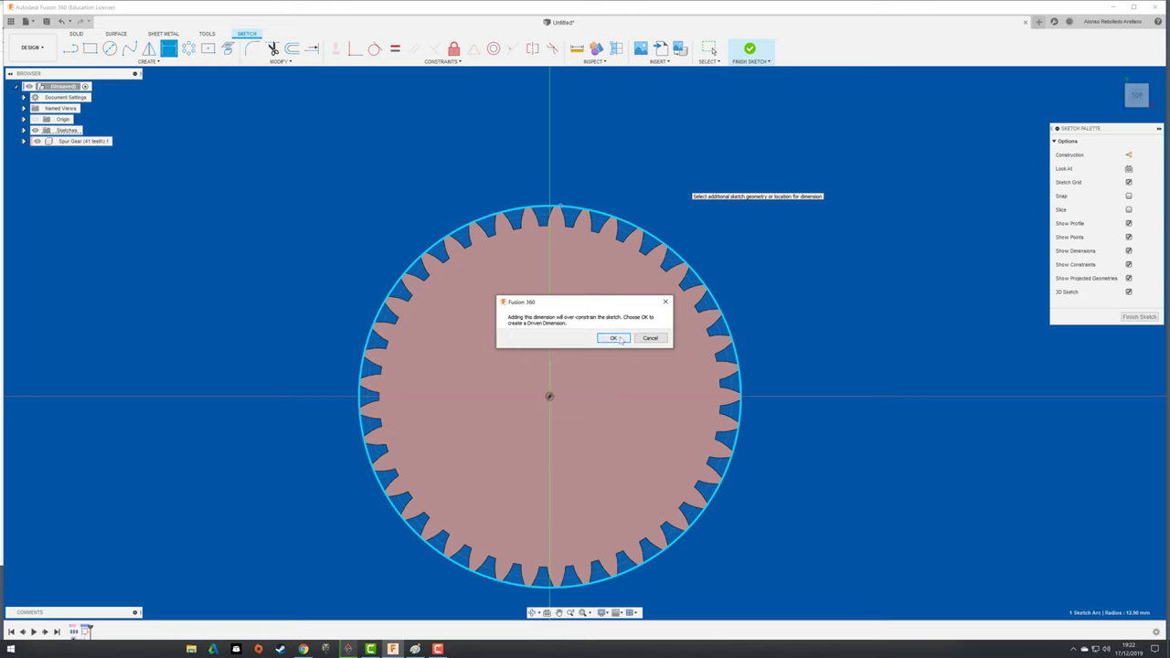
left_click(618, 335)
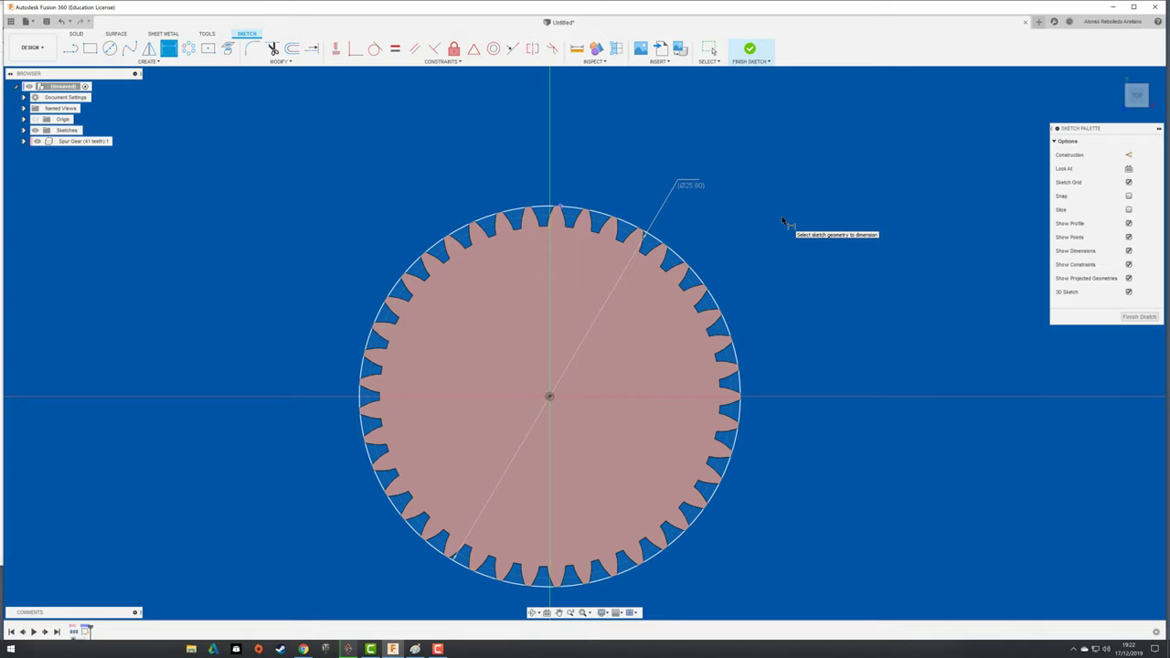
key("F6")
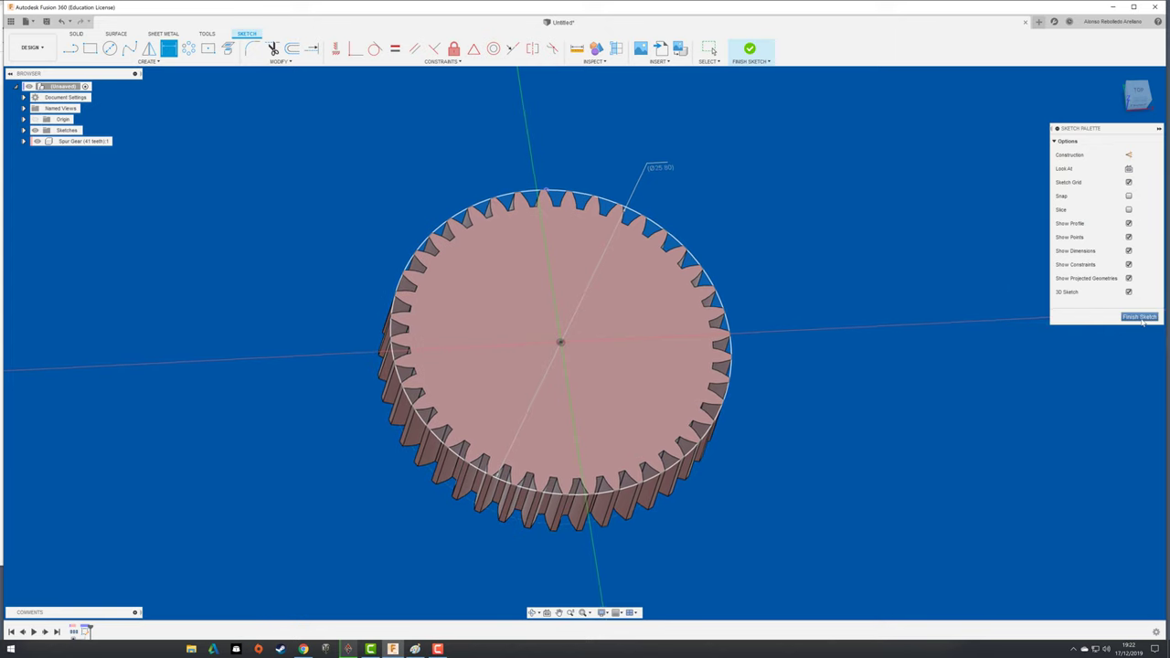
left_click(1140, 318)
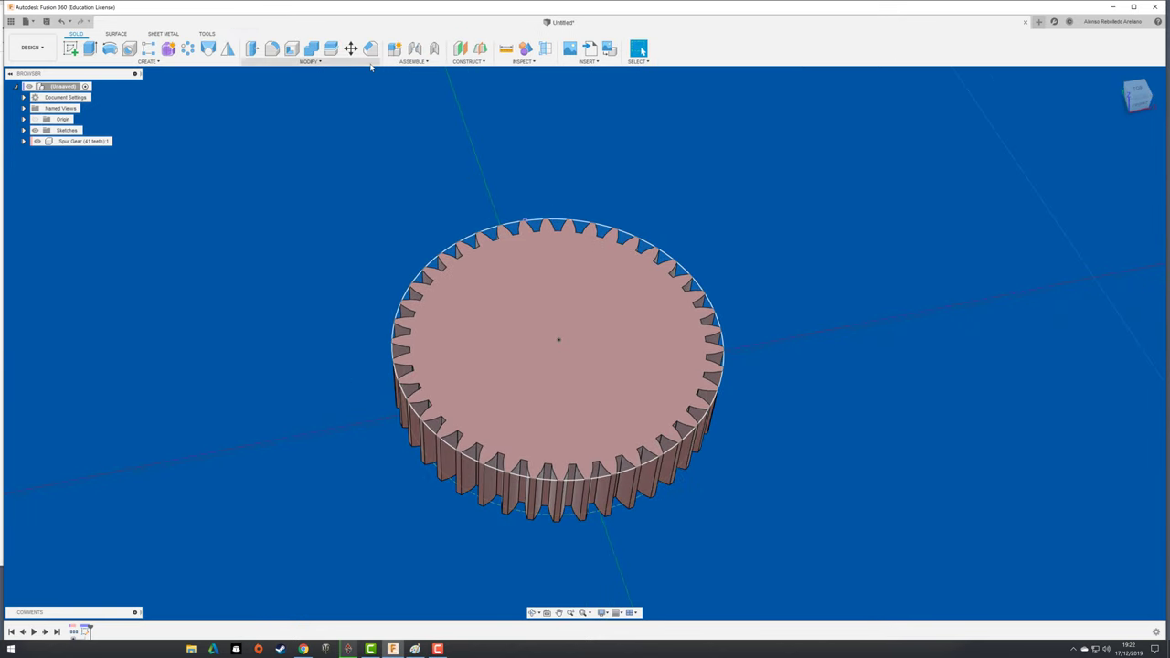
- Resize the Paint and Fusion 360 windows so the hand-drawn gear sketch sits beside the model
left_click_drag(338, 9, 731, 6)
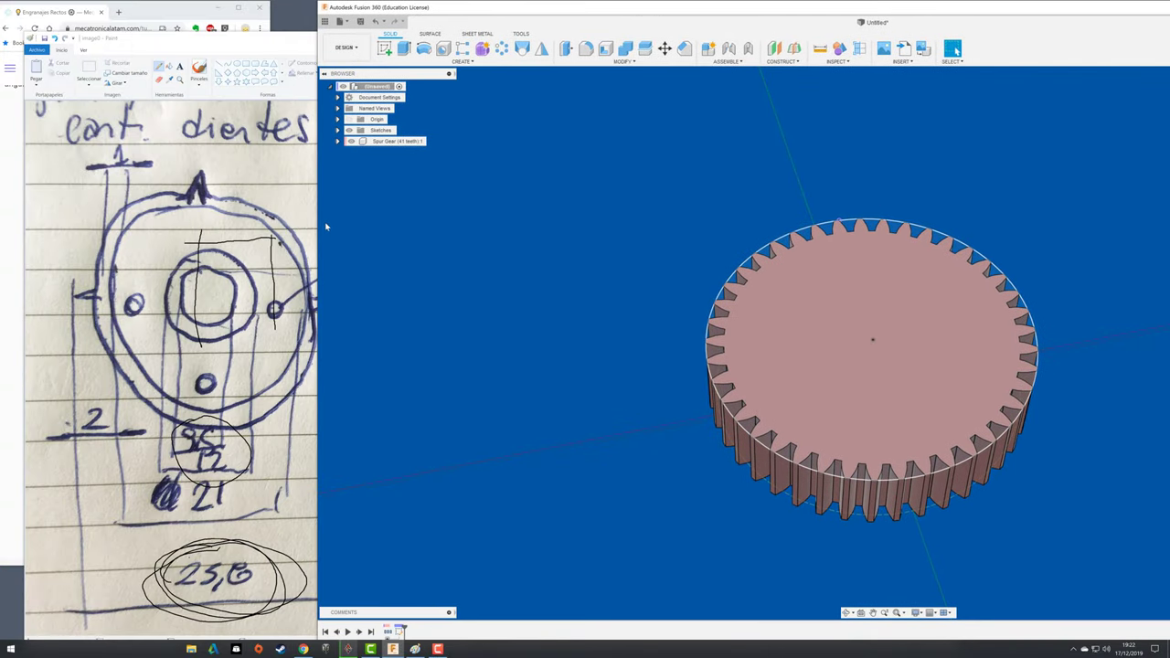
left_click_drag(317, 230, 606, 233)
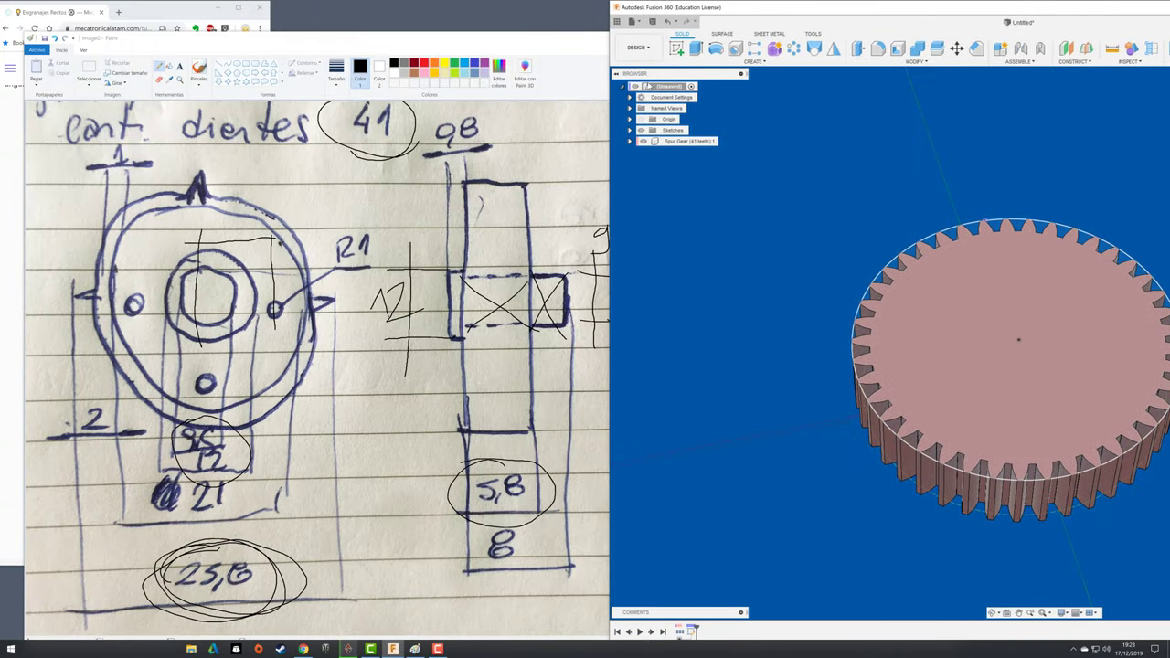
left_click_drag(527, 41, 513, 20)
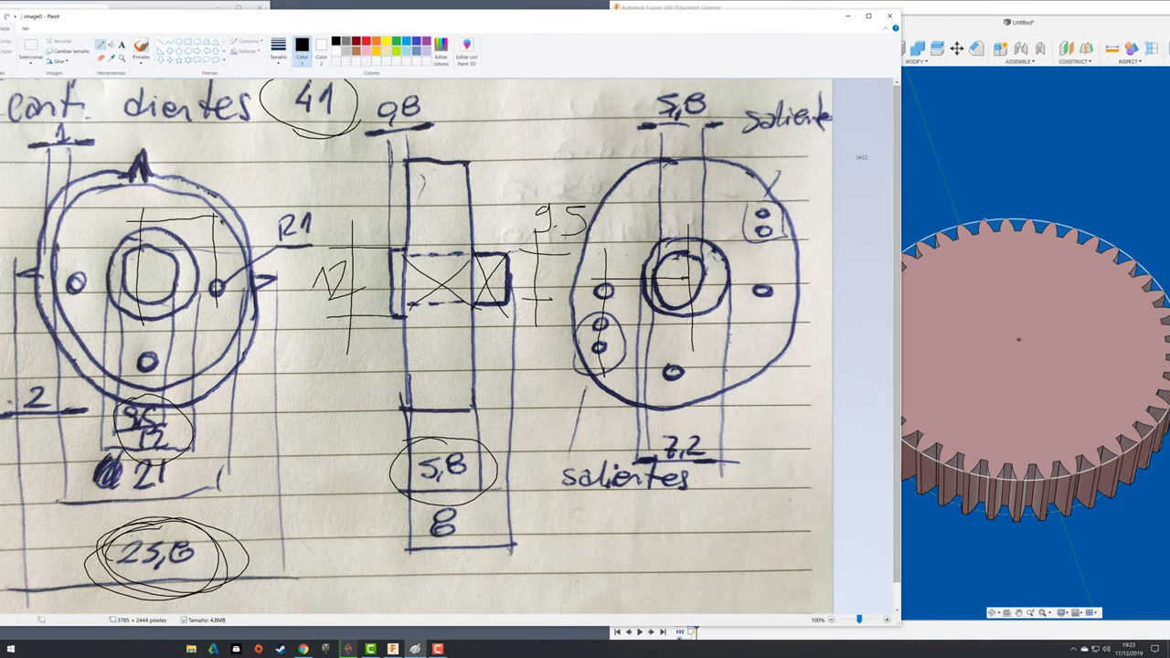
left_click_drag(862, 157, 816, 157)
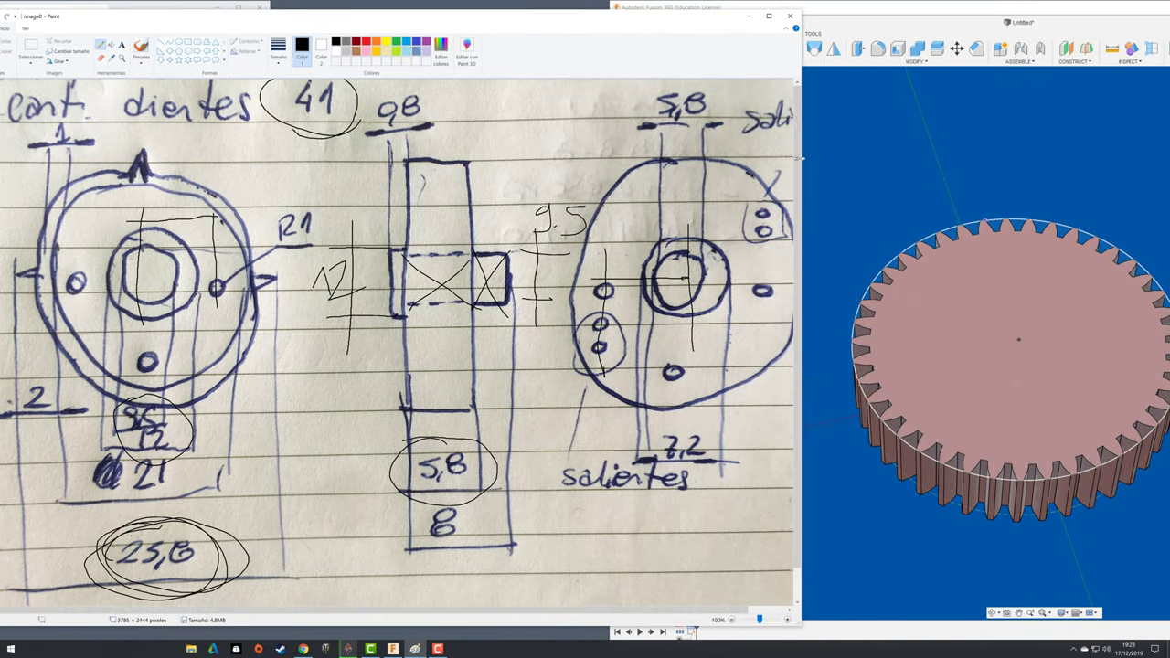
double_click(914, 9)
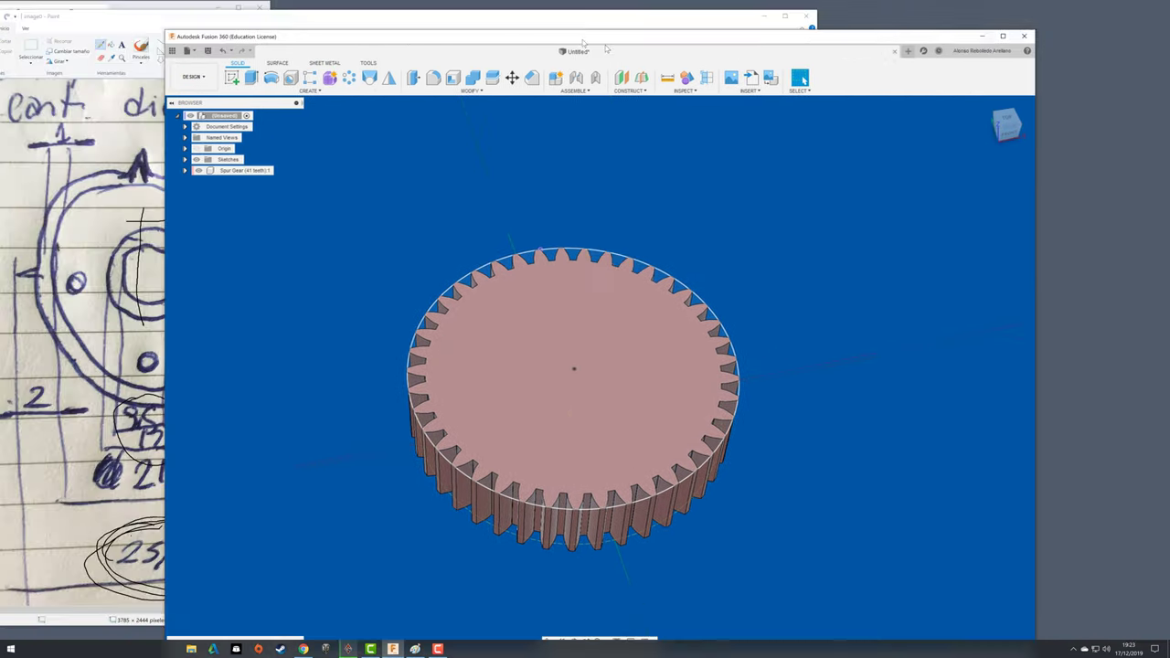
double_click(421, 11)
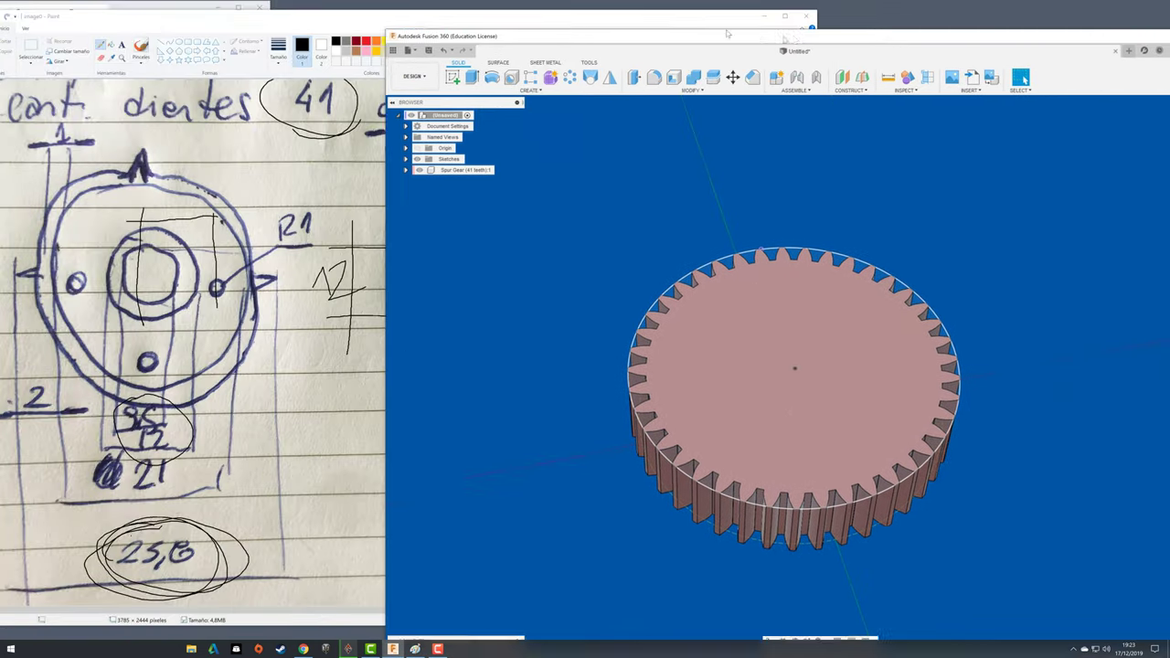
left_click_drag(726, 34, 555, 135)
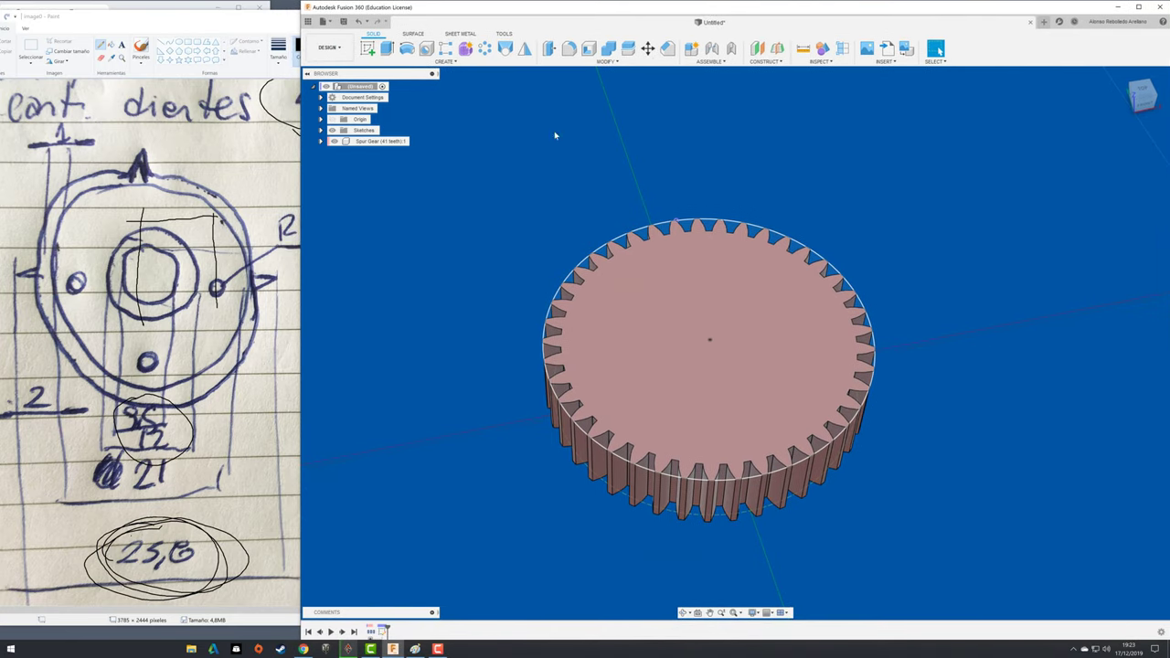
left_click_drag(299, 294, 715, 294)
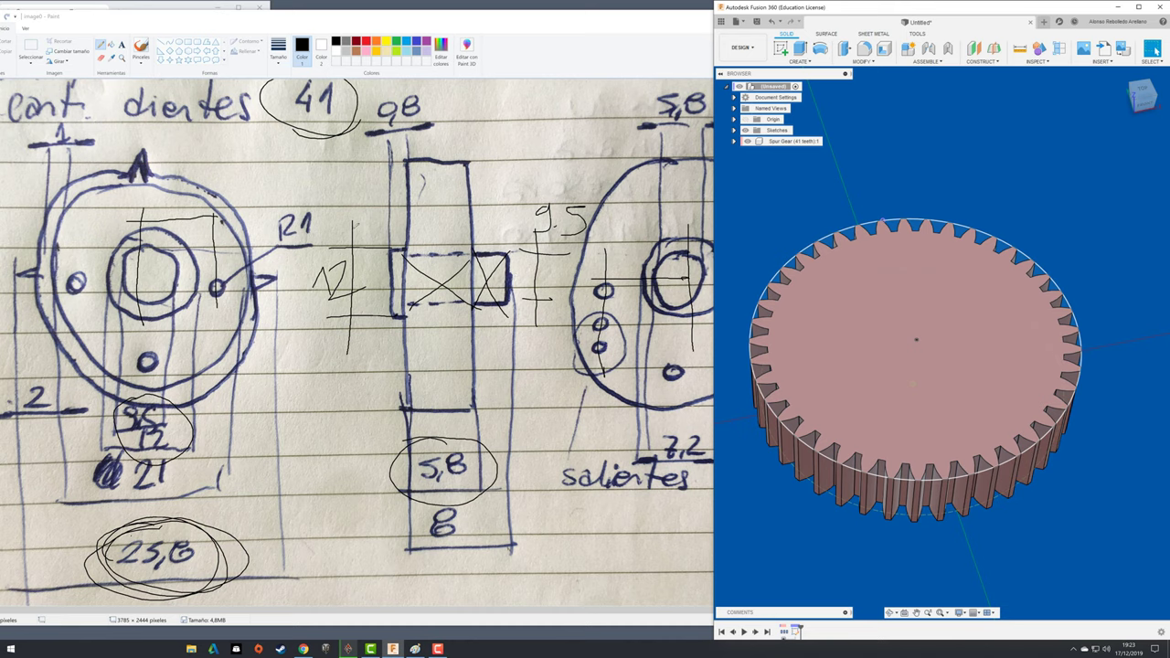
- On a new sketch on the gear's top face, draw a 12 mm circle at the gear centre
left_click(780, 47)
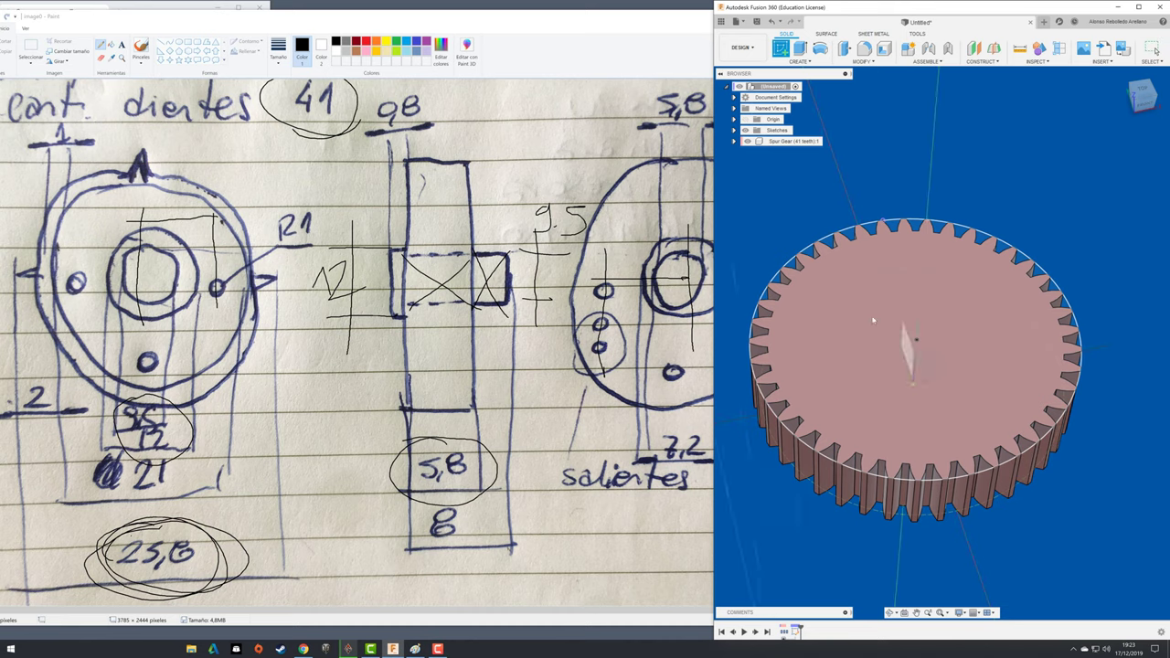
left_click(902, 339)
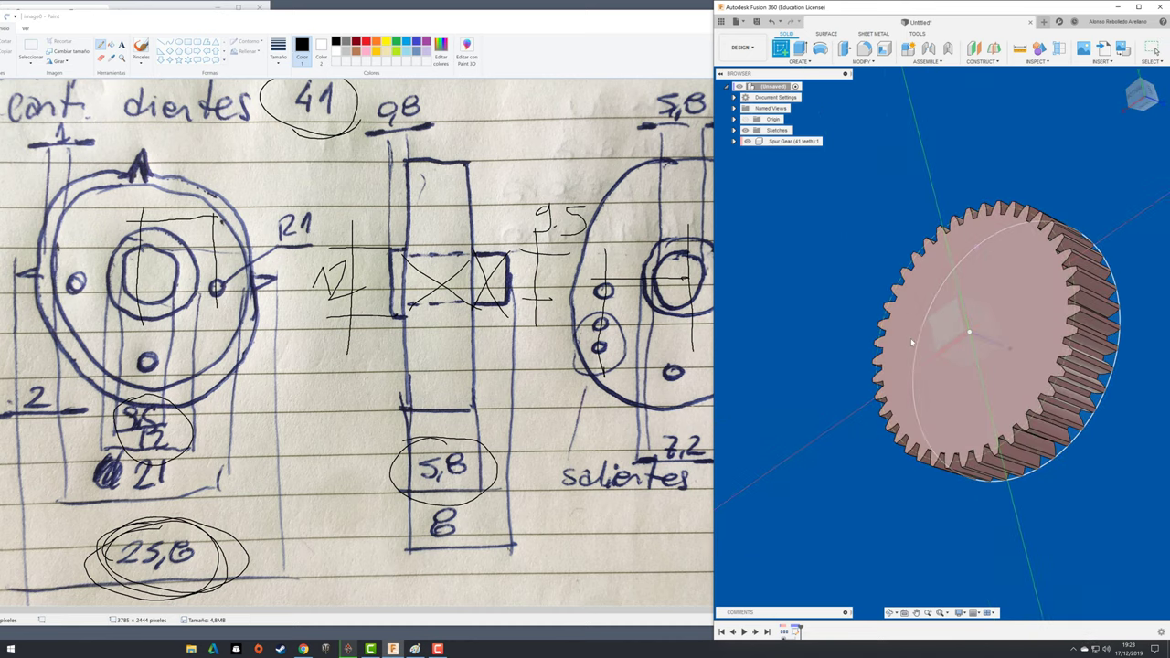
left_click(909, 336)
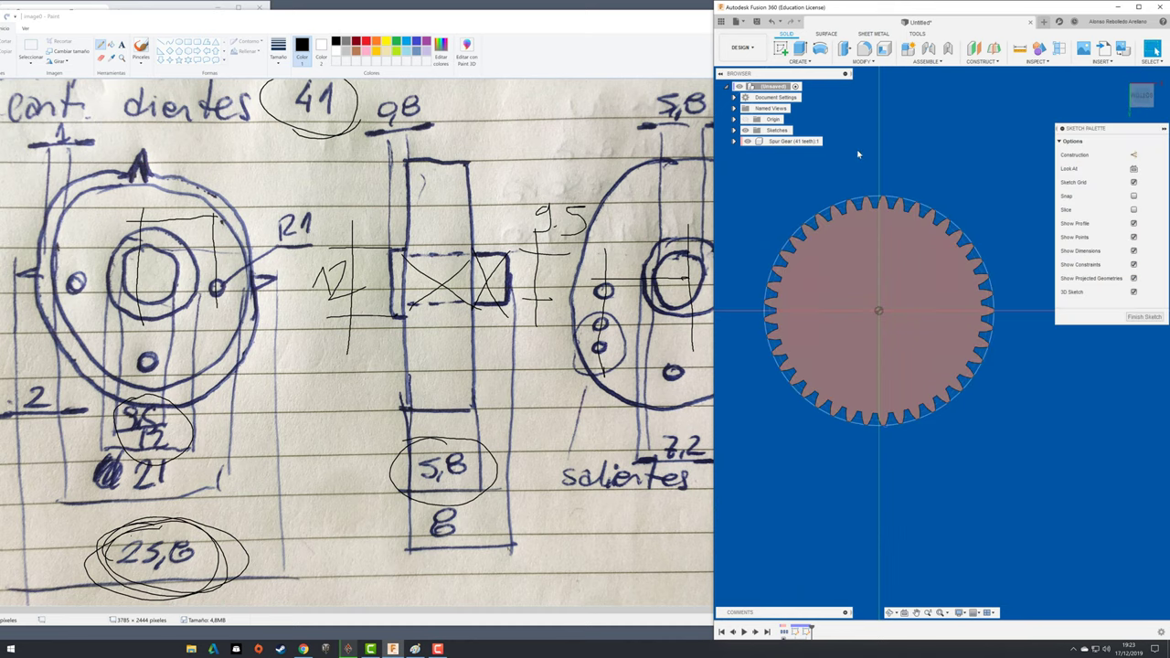
left_click(820, 47)
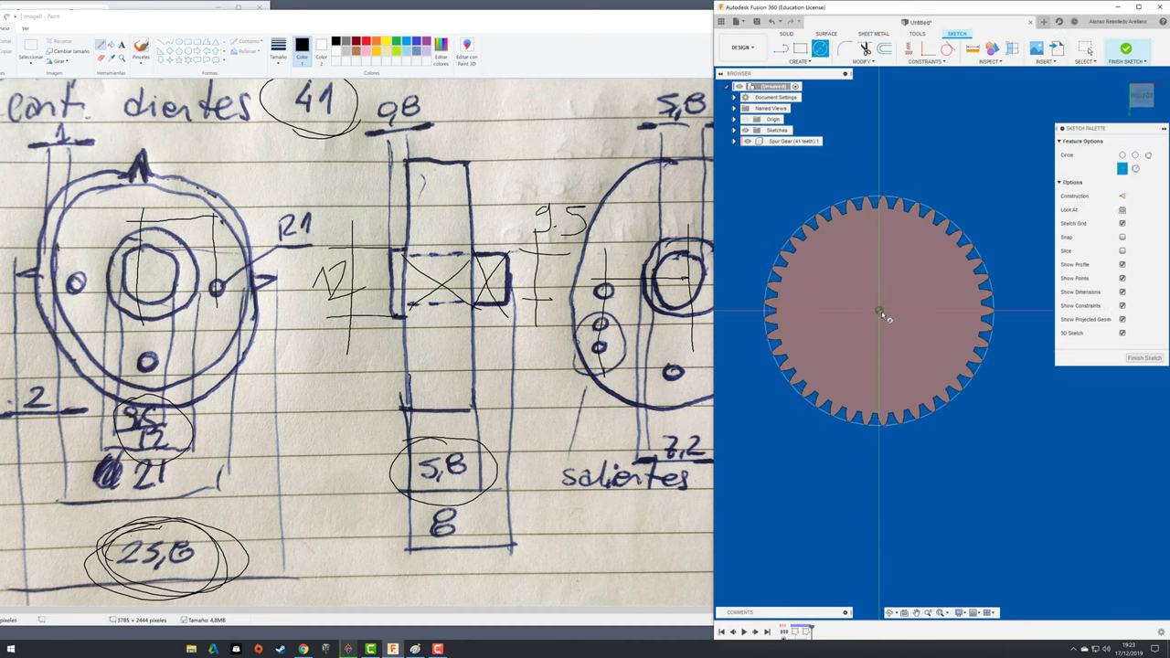
left_click(879, 311)
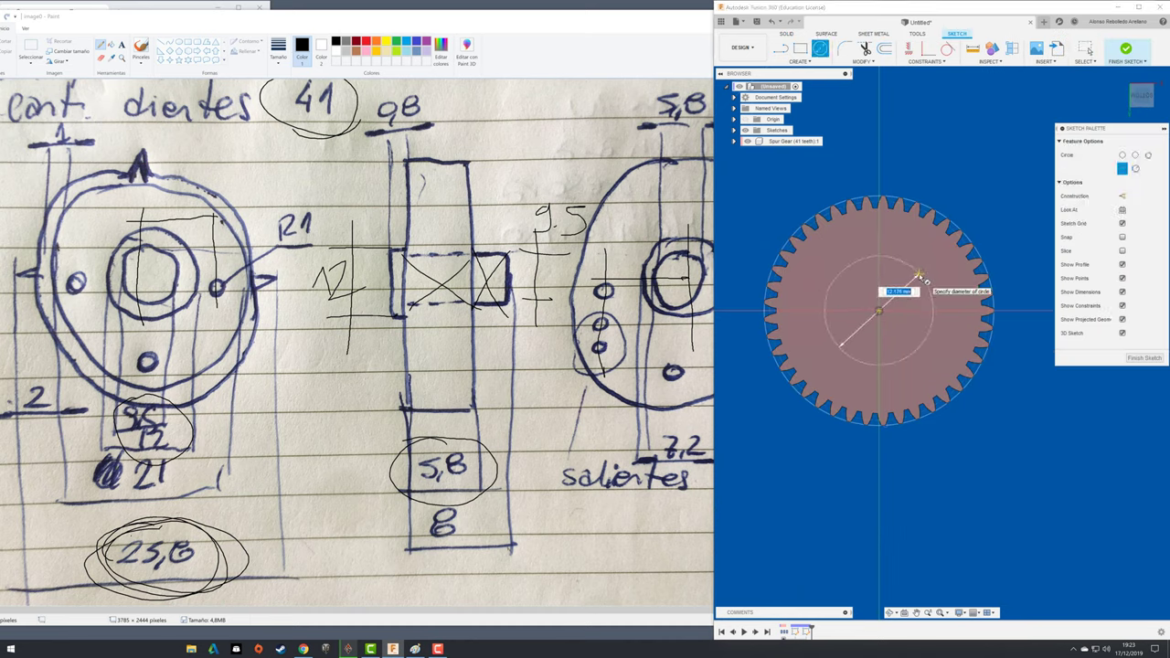
type("12")
key("Return")
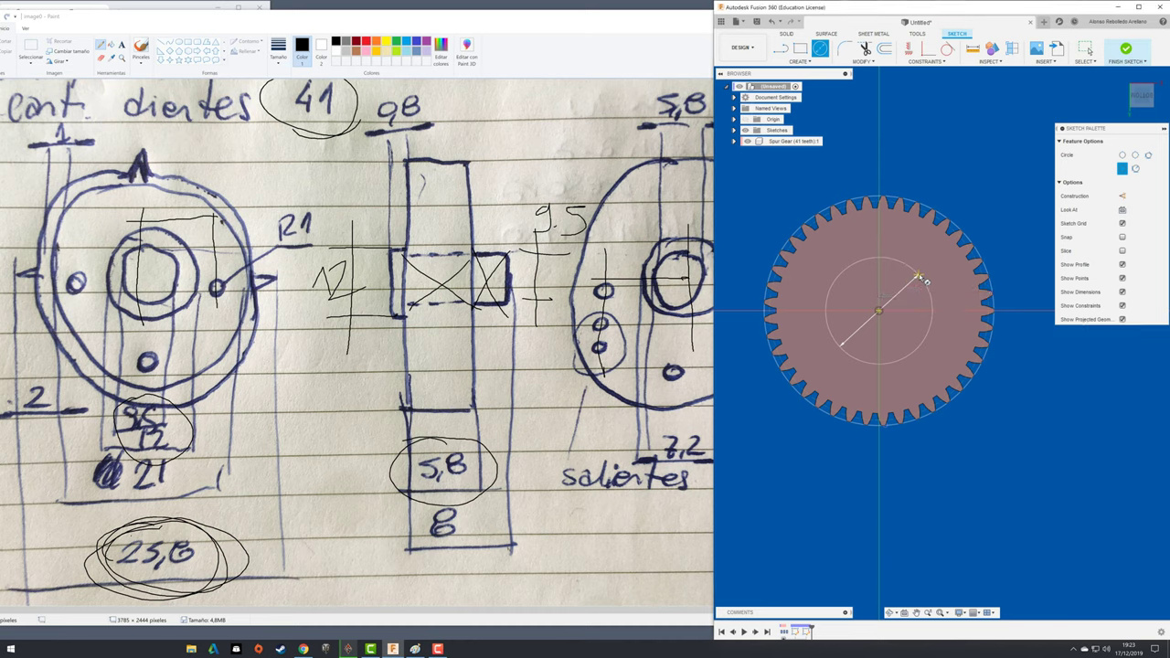
middle_click_drag(920, 279, 942, 274, "shift")
middle_click_drag(878, 311, 900, 283, "shift")
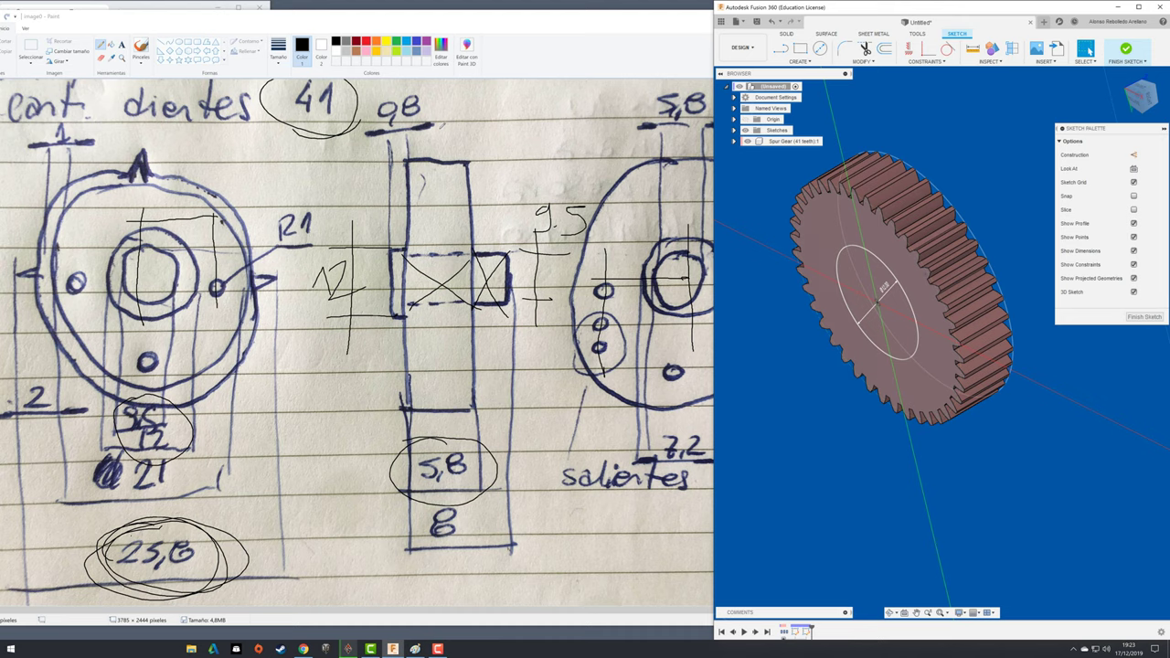
- Extrude the inner circle profile and join it into the gear body
key("e")
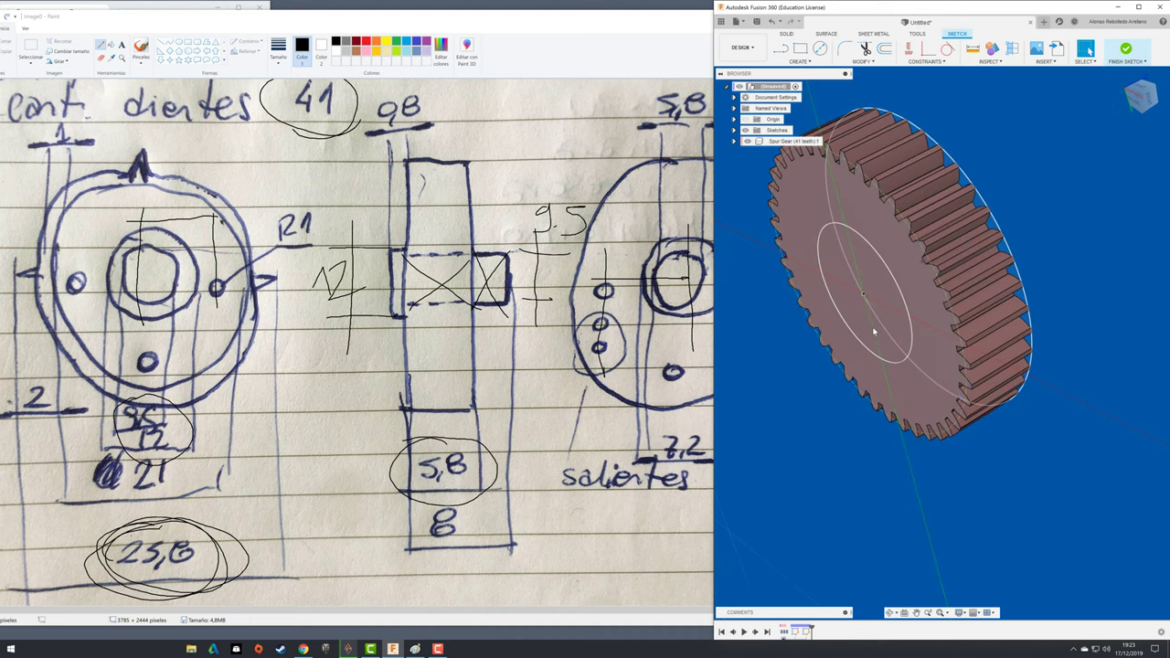
left_click(861, 298)
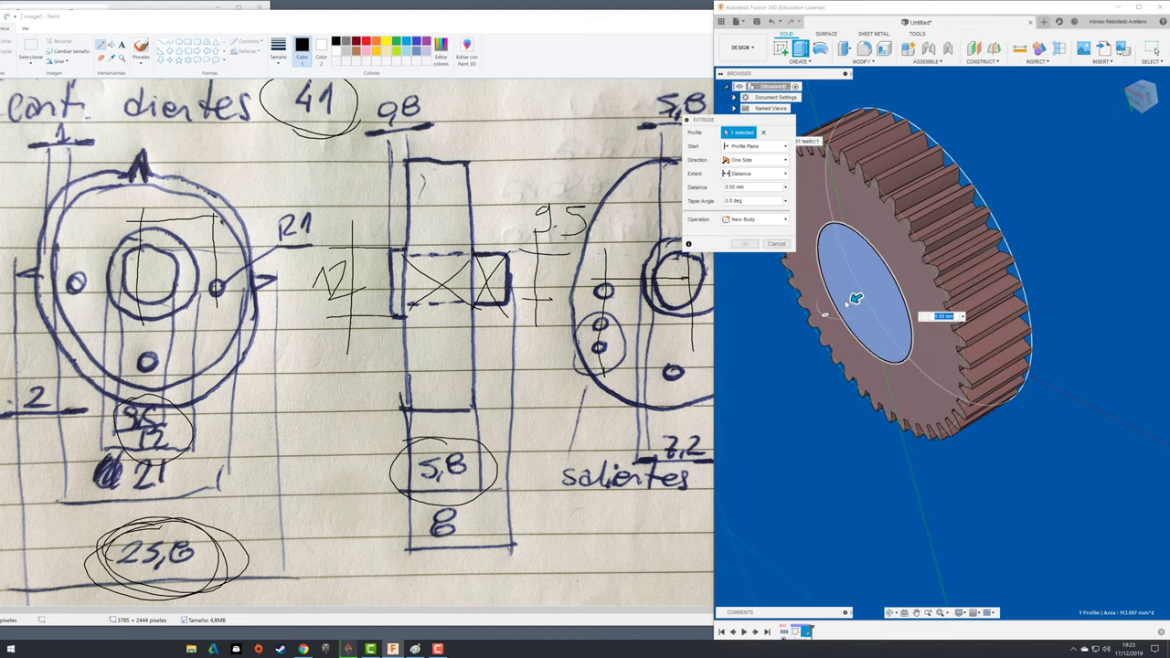
left_click_drag(817, 318, 821, 317)
type("0.8")
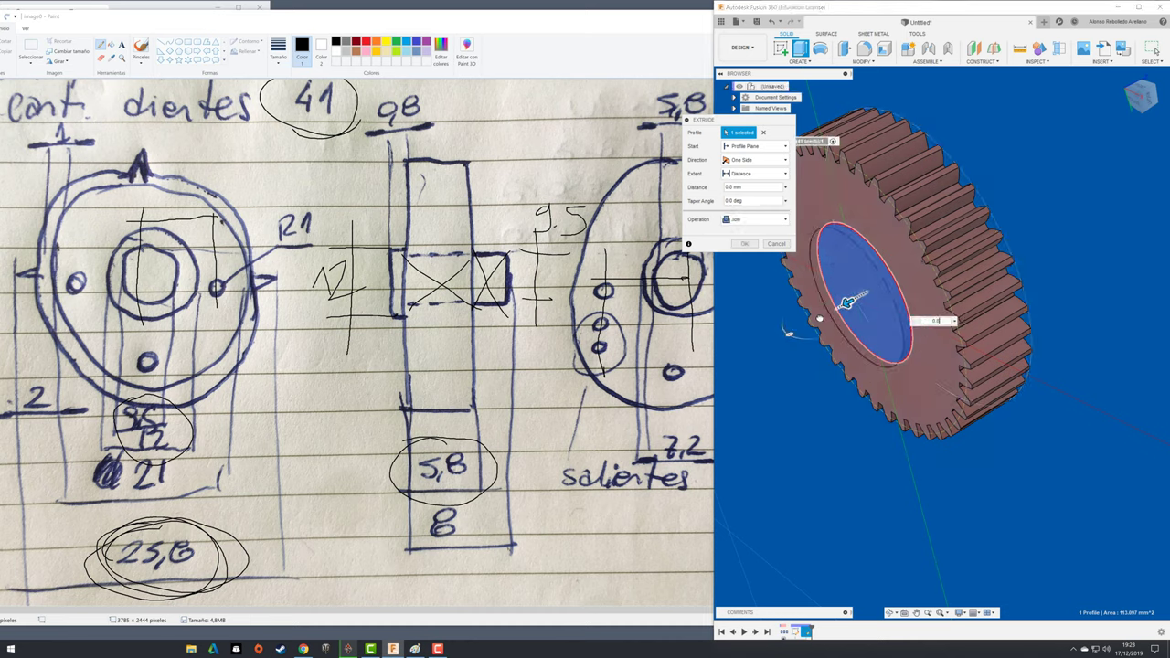
key("Return")
key("F6")
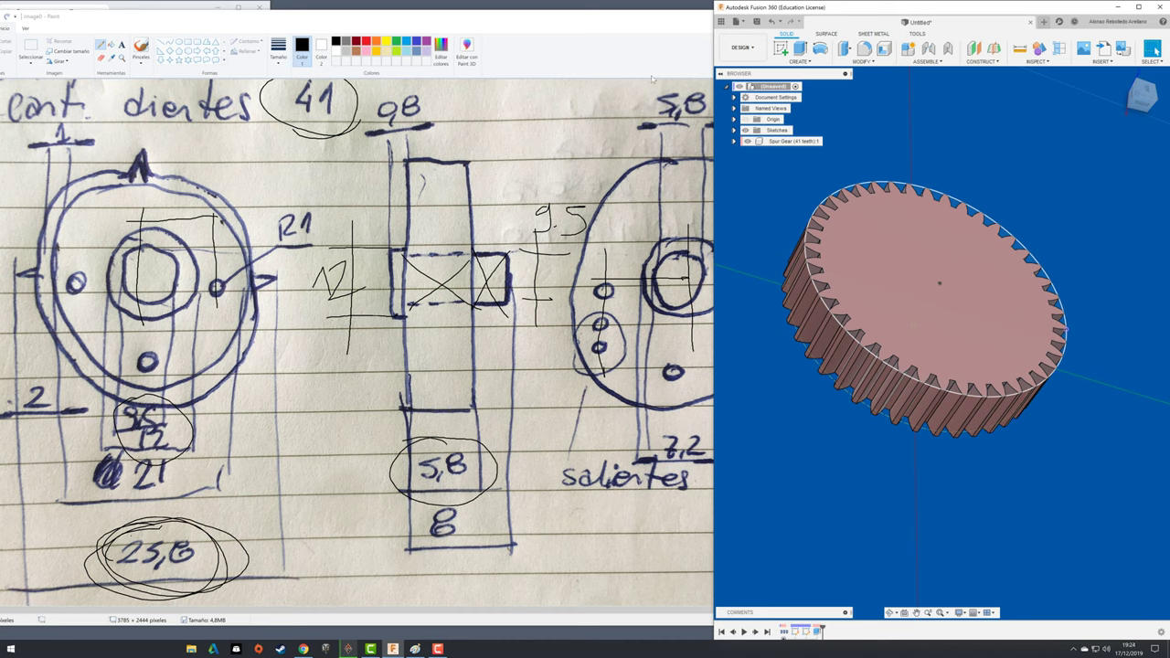
- Sketch a 9.5 mm circle centred on the gear face
left_click(779, 48)
left_click(949, 315)
key("c")
left_click(912, 325)
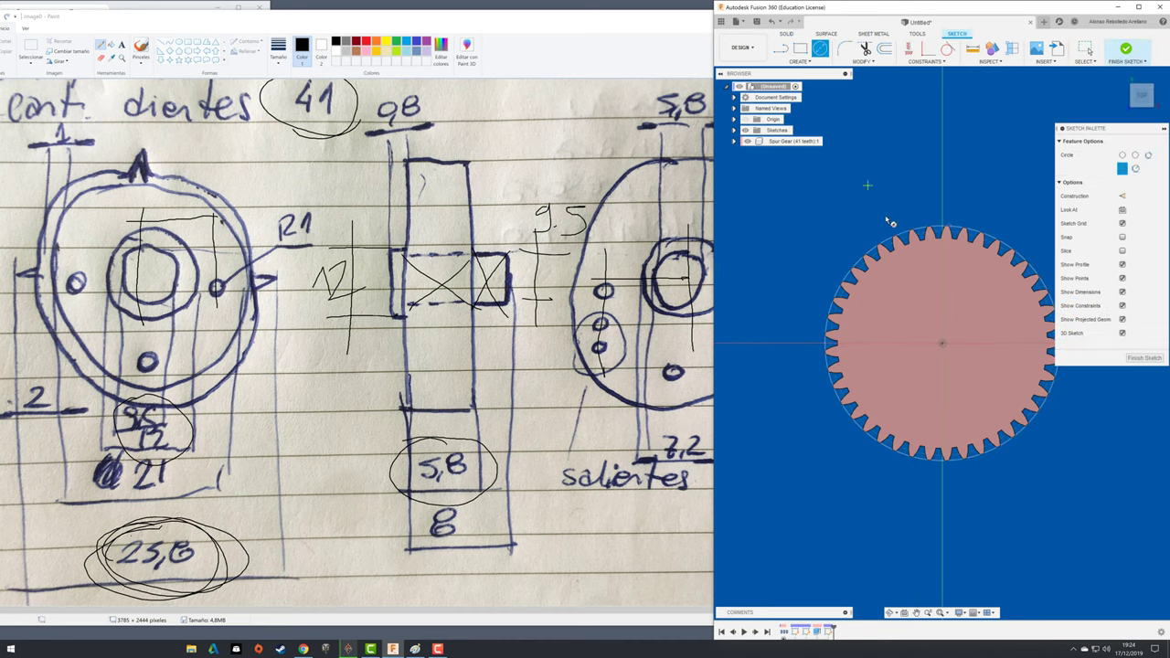
left_click(942, 343)
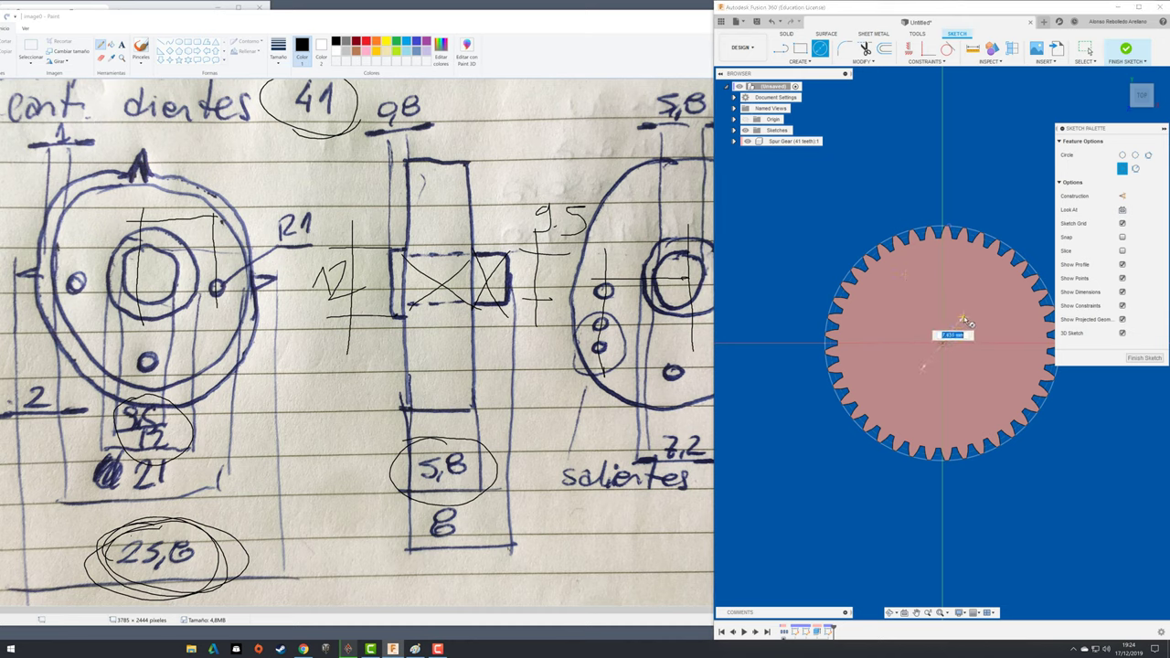
key("BackSpace")
type(".5")
key("Return")
key("Escape")
key("F6")
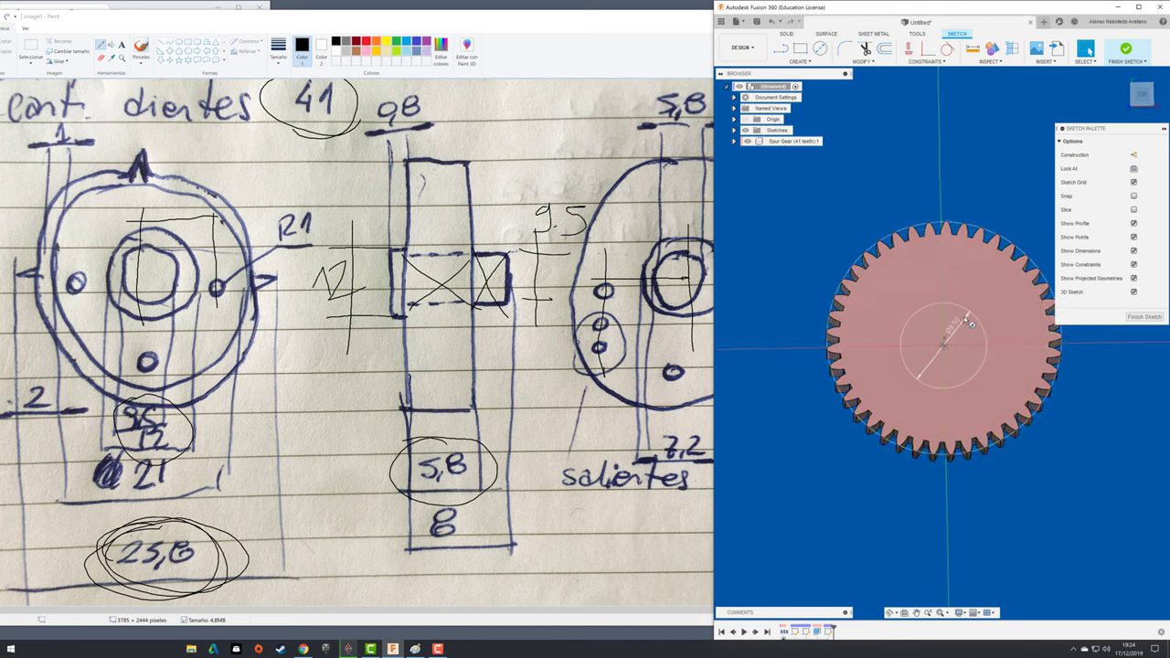
middle_click_drag(969, 323, 915, 329, "shift")
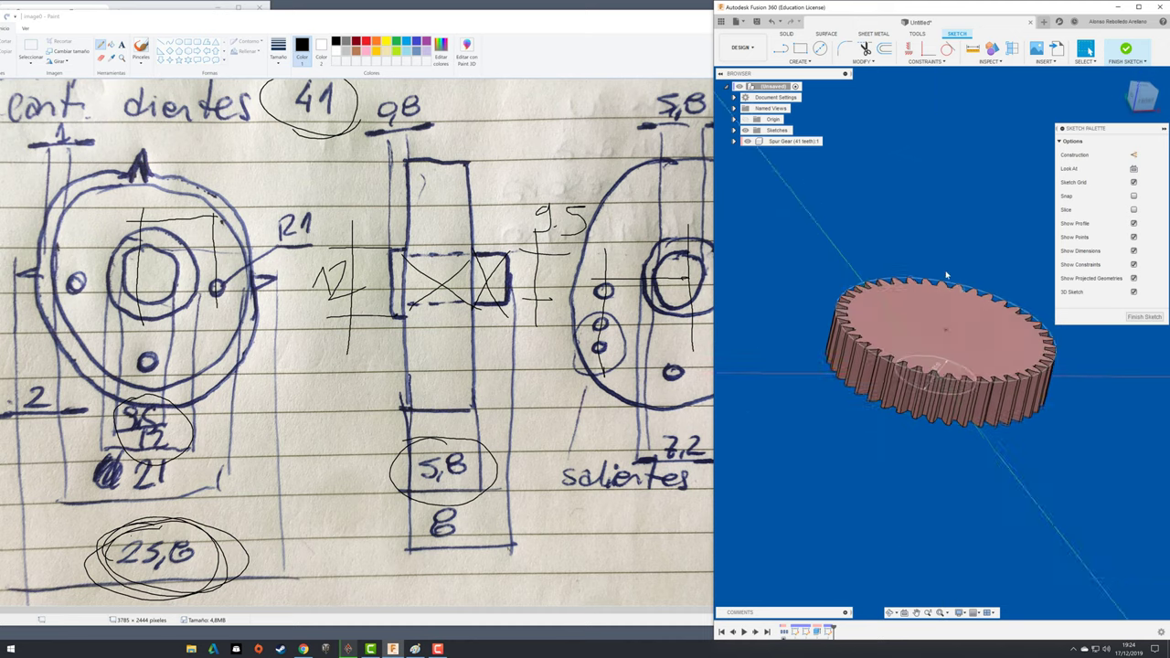
- Finish that sketch and start a new sketch on the gear's top face
left_click(820, 48)
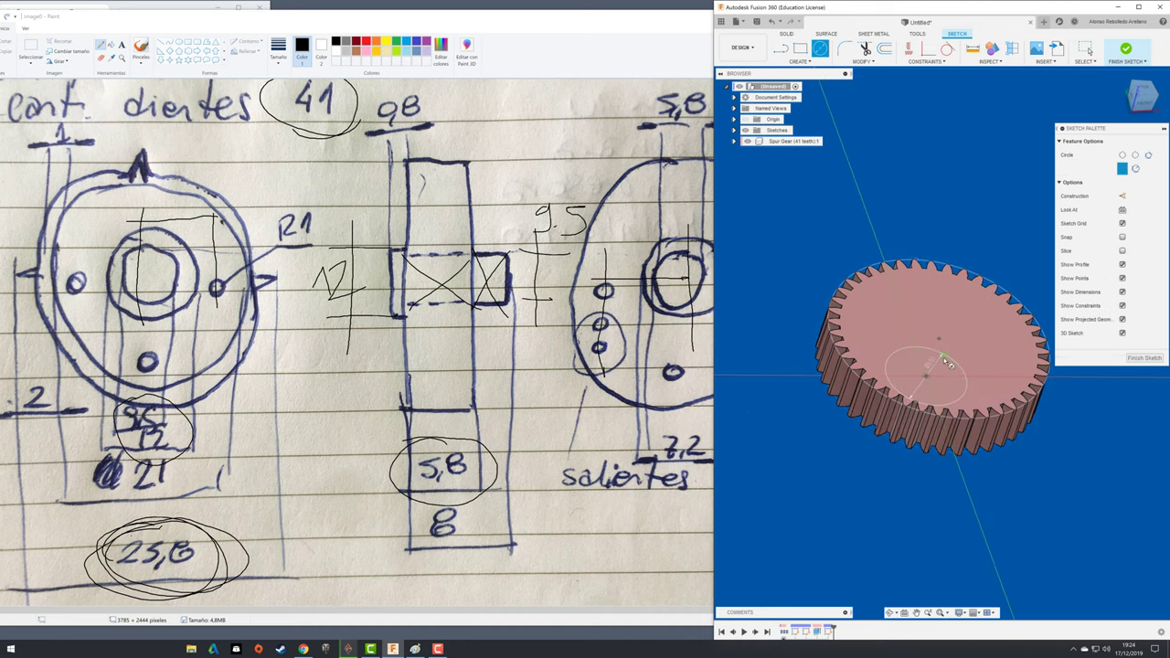
left_click(1144, 358)
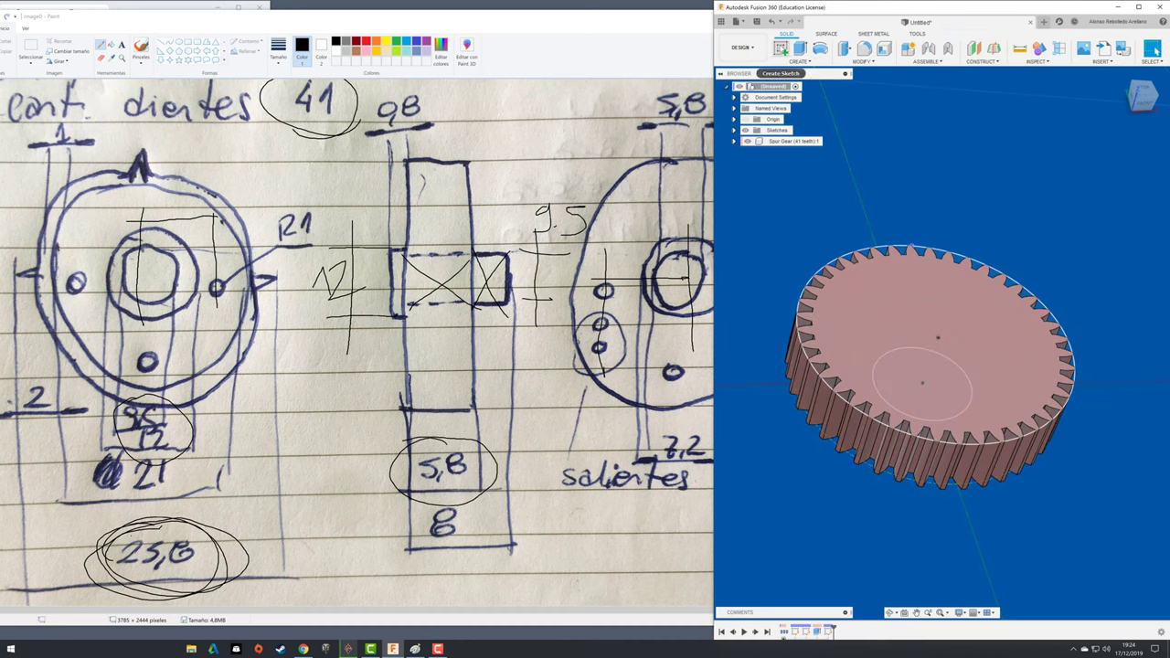
left_click(897, 289)
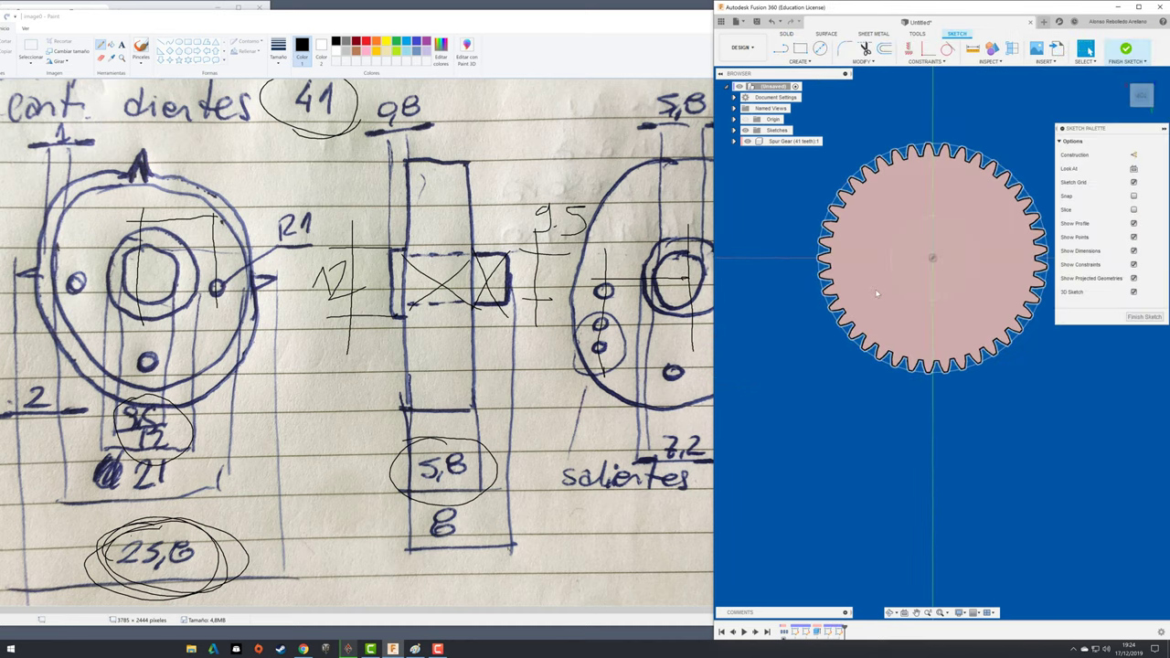
- Draw a 9.5 mm circle at the centre of the gear's top face and finish the sketch
key("c")
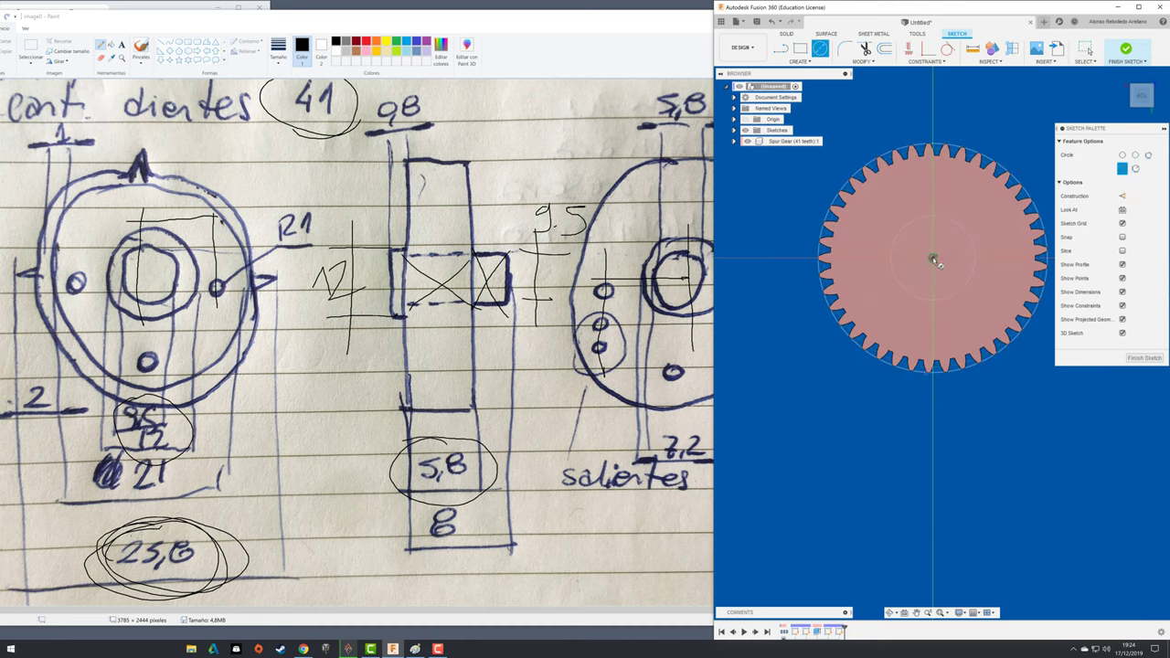
left_click(934, 259)
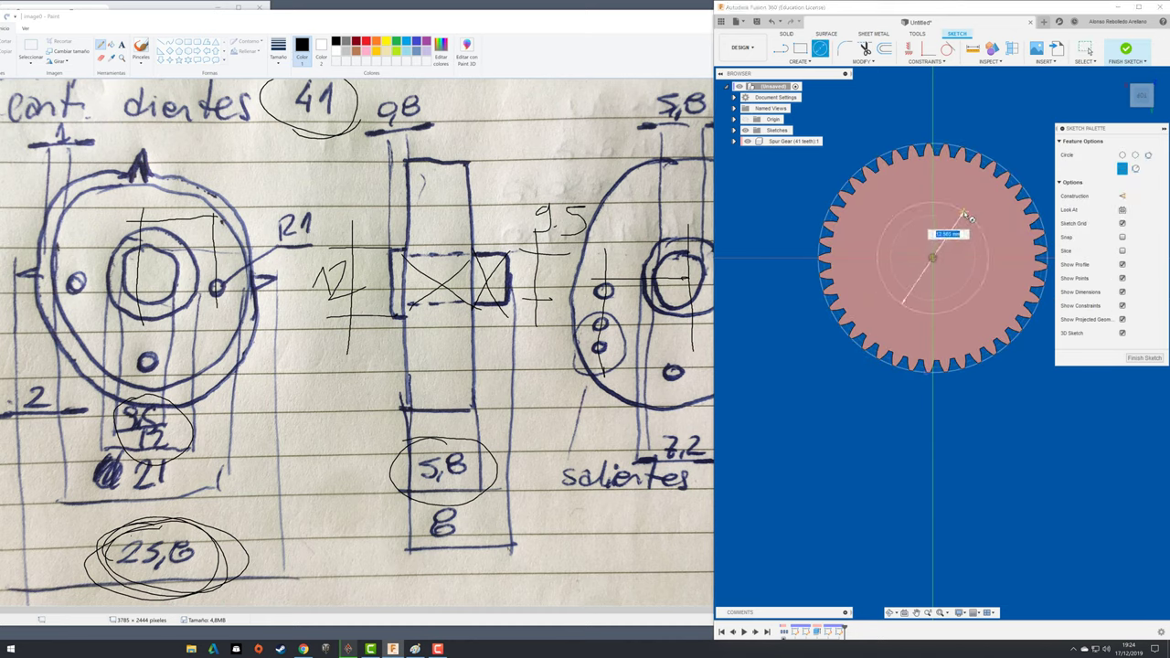
type("1")
key("Tab")
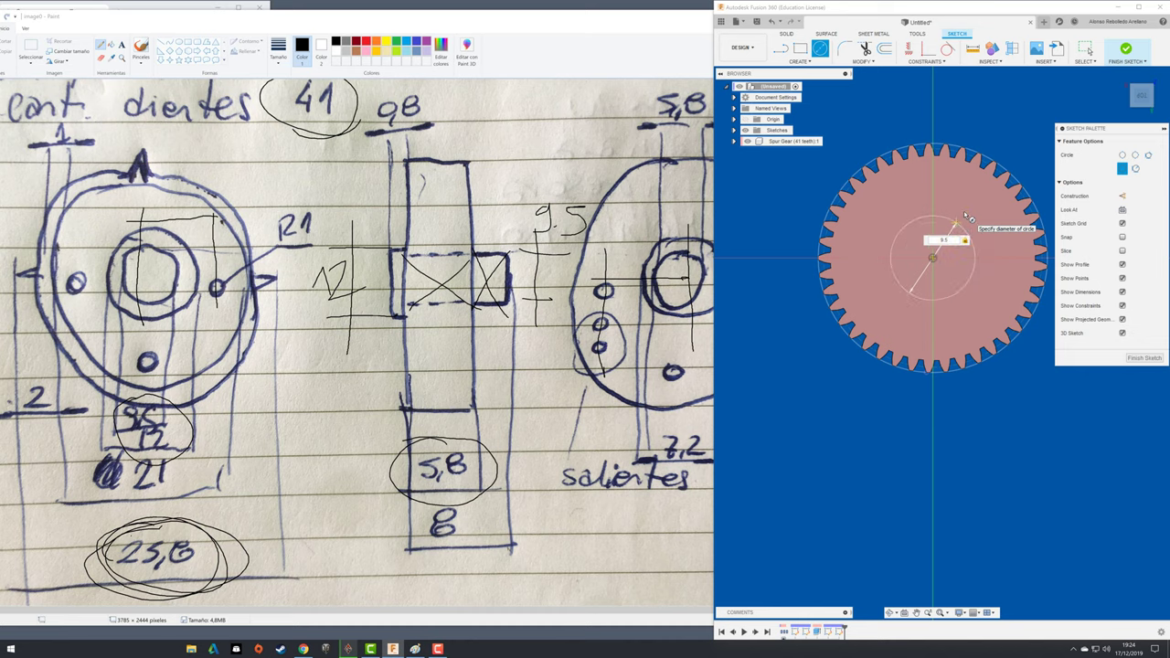
key("Return")
key("Escape")
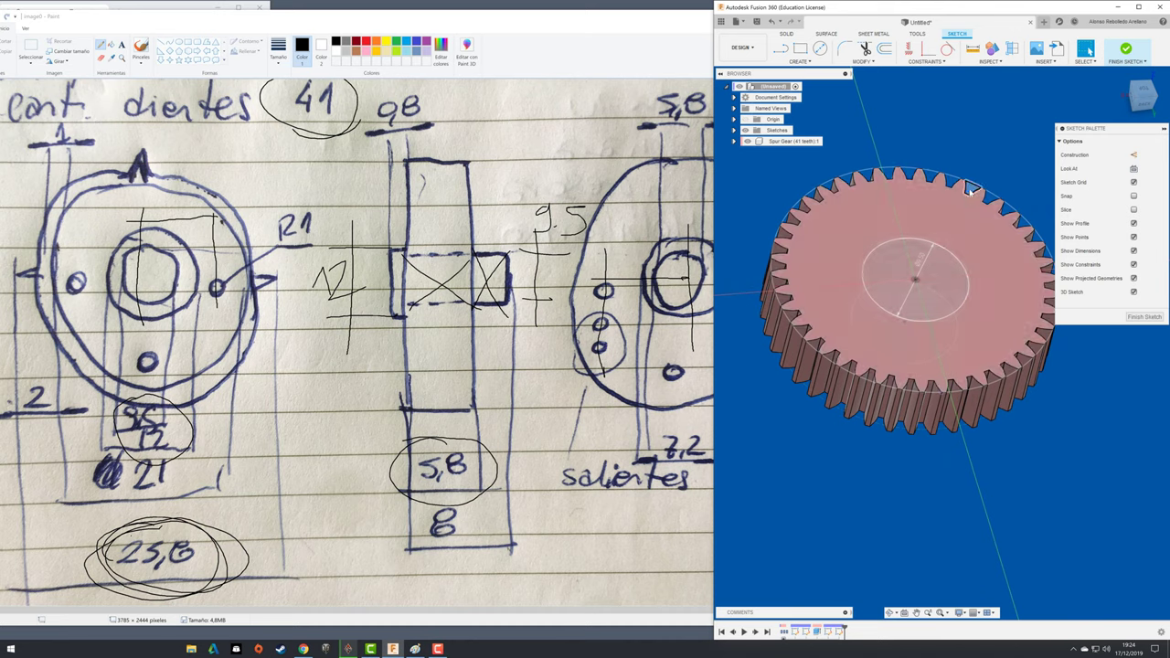
left_click(1127, 50)
- Extrude the 9.5 mm circle upward 2.2 mm, joined to the gear as a hub
key("e")
left_click(924, 266)
left_click_drag(924, 268, 922, 203)
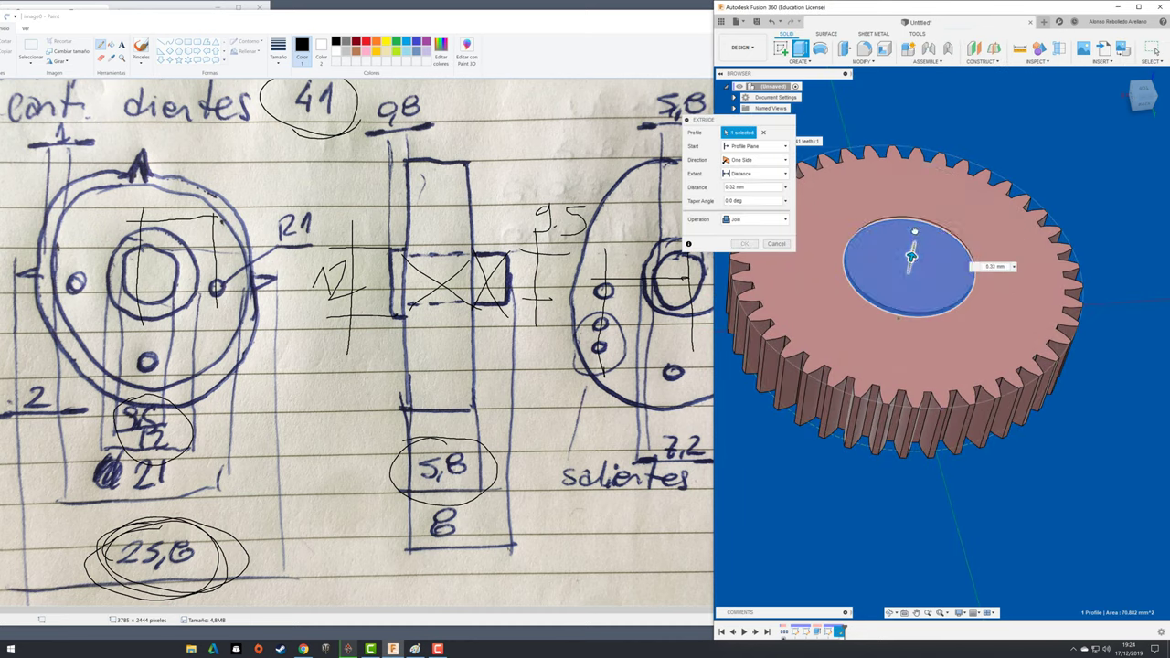
type("2.2")
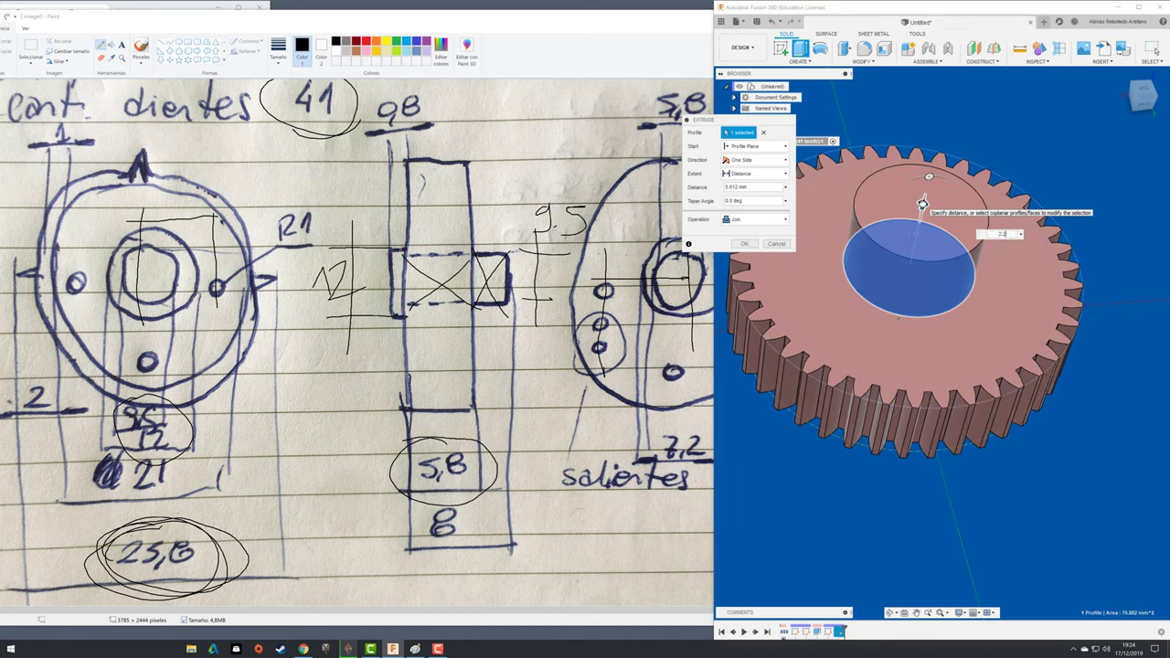
key("Return")
left_click(745, 244)
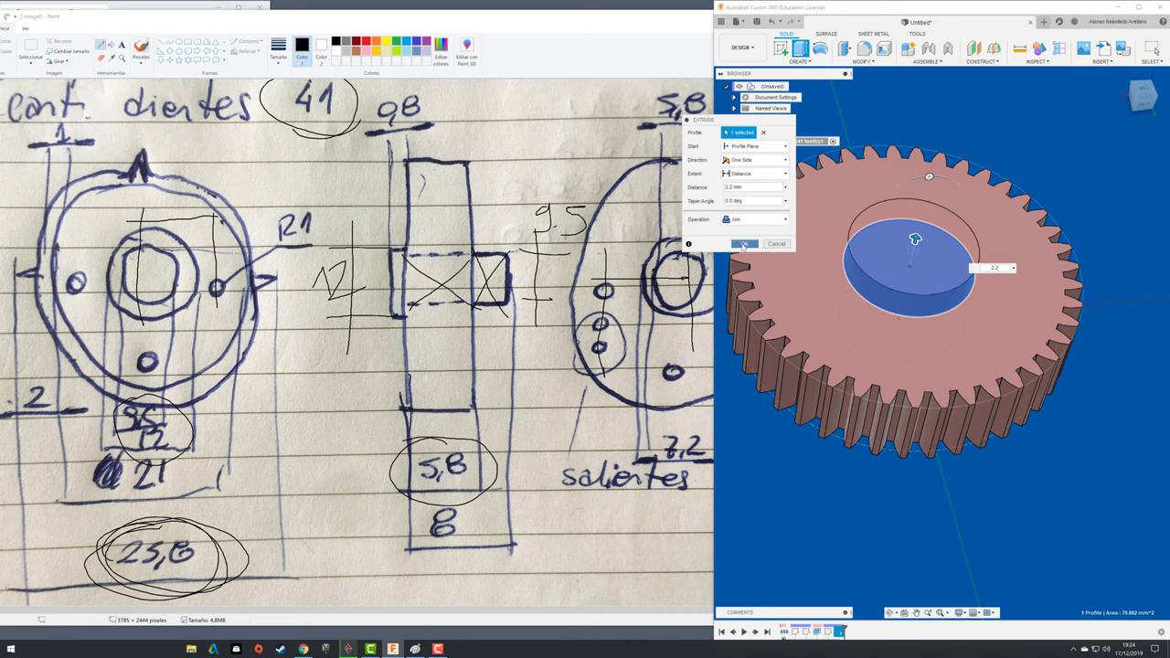
scroll(820, 355, "down", 2)
scroll(820, 355, "down", 2)
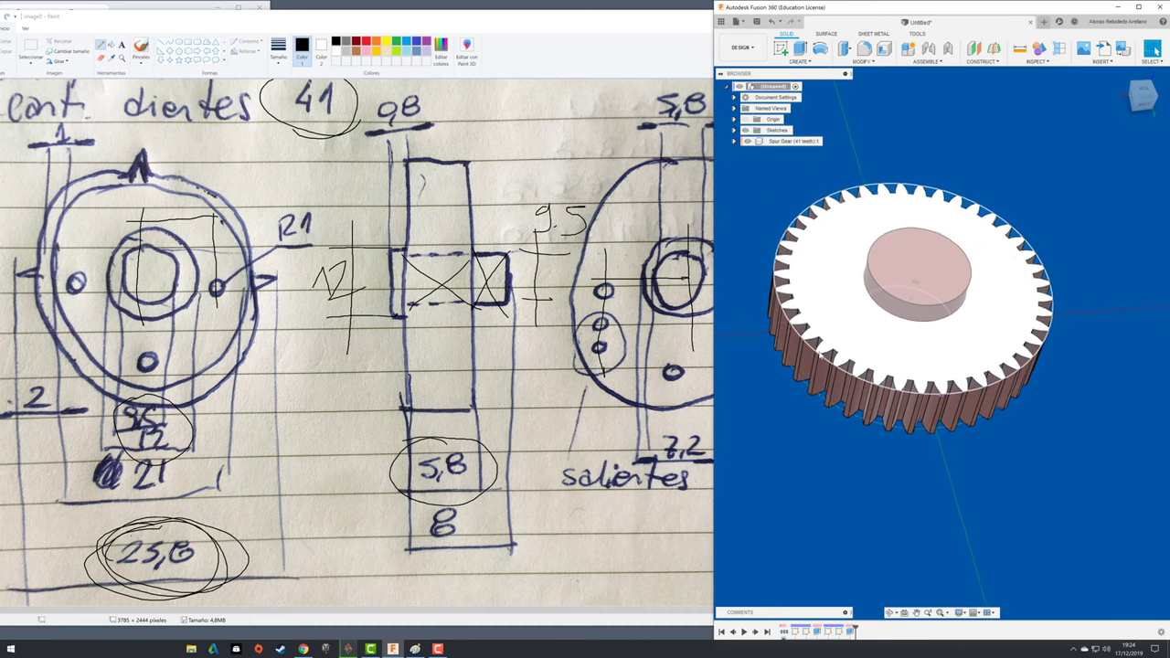
scroll(821, 355, "down", 1)
scroll(820, 355, "down", 2)
mouse_move(914, 311)
middle_mouse_down("shift")
mouse_move(923, 347)
mouse_move(1024, 373)
mouse_move(1006, 333)
middle_mouse_up("shift")
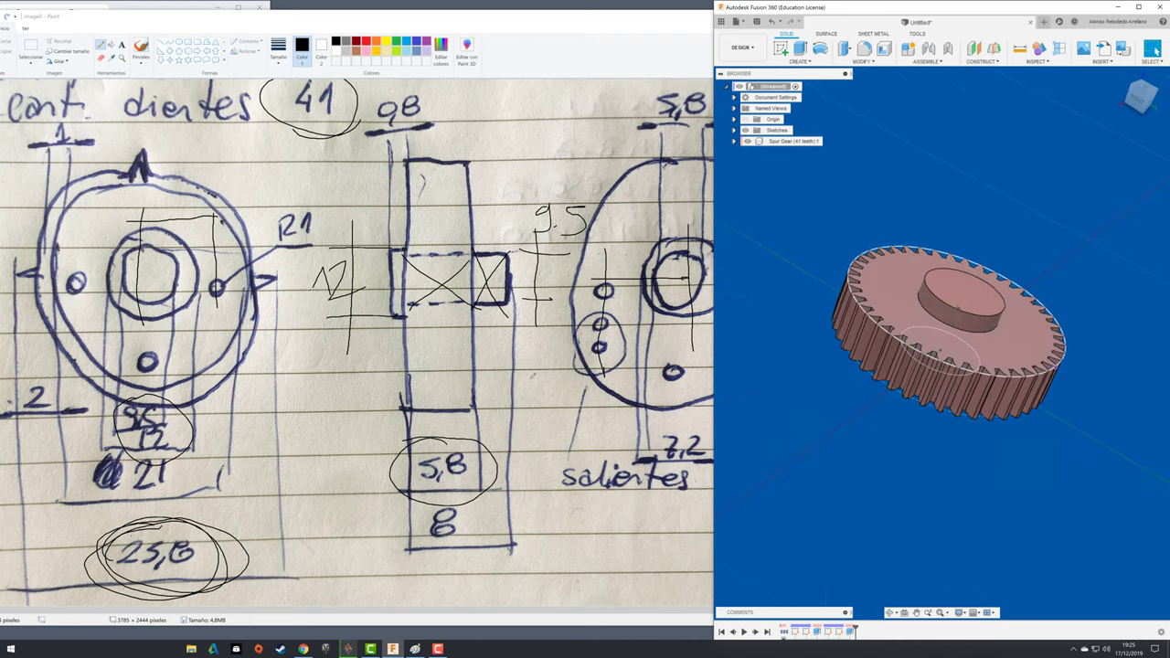
- Review the hand-drawn gear notes in Paint, then maximise Fusion 360 to inspect the hub
key("alt+Tab")
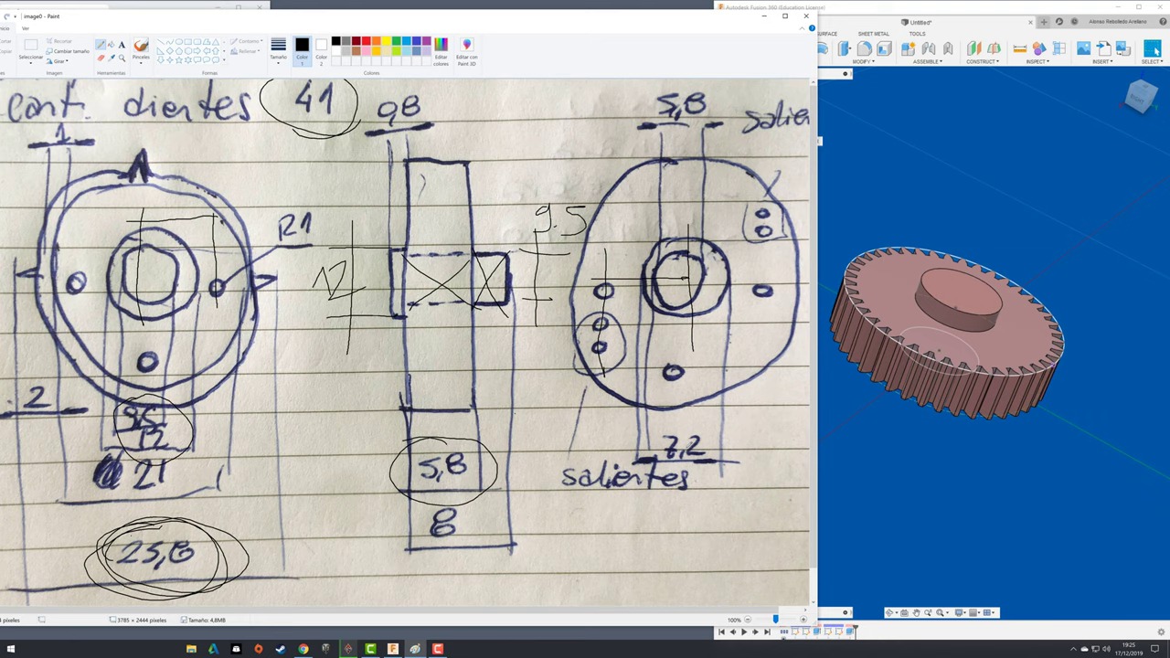
scroll(409, 342, "down", 1)
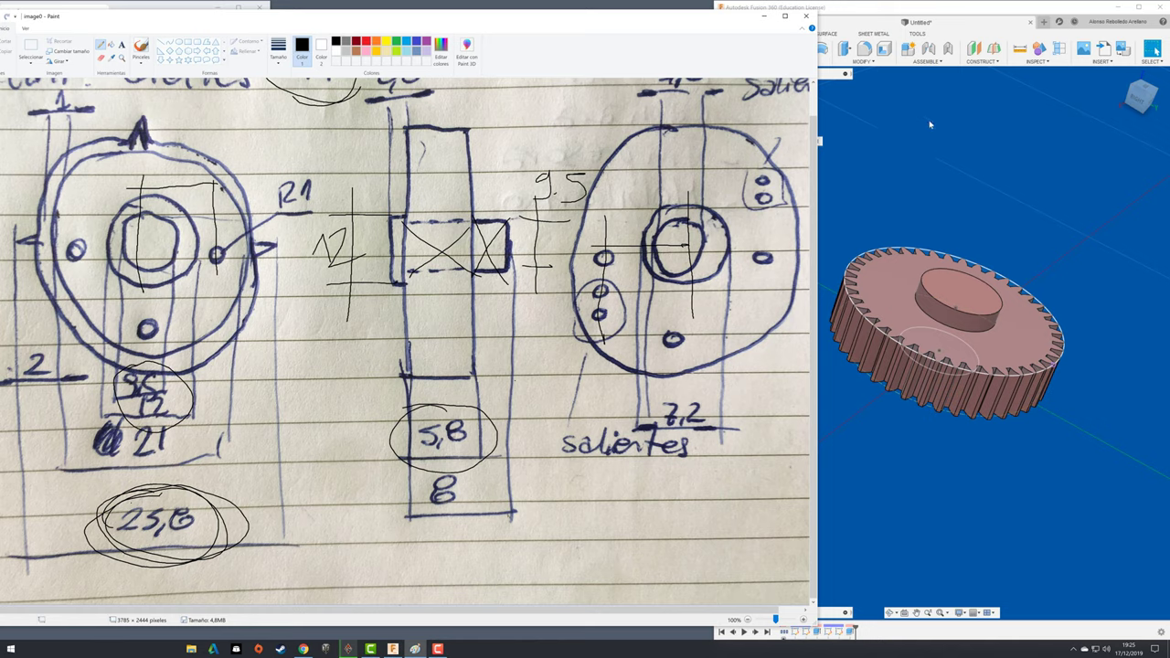
double_click(1025, 5)
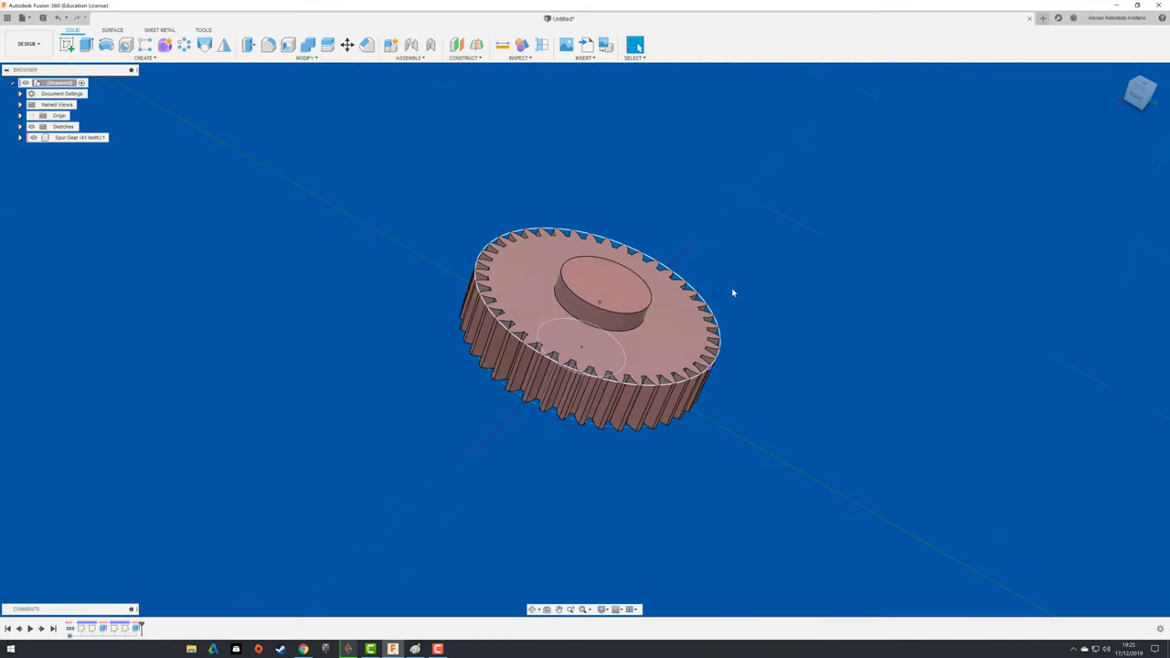
middle_click_drag(789, 289, 491, 530, "shift")
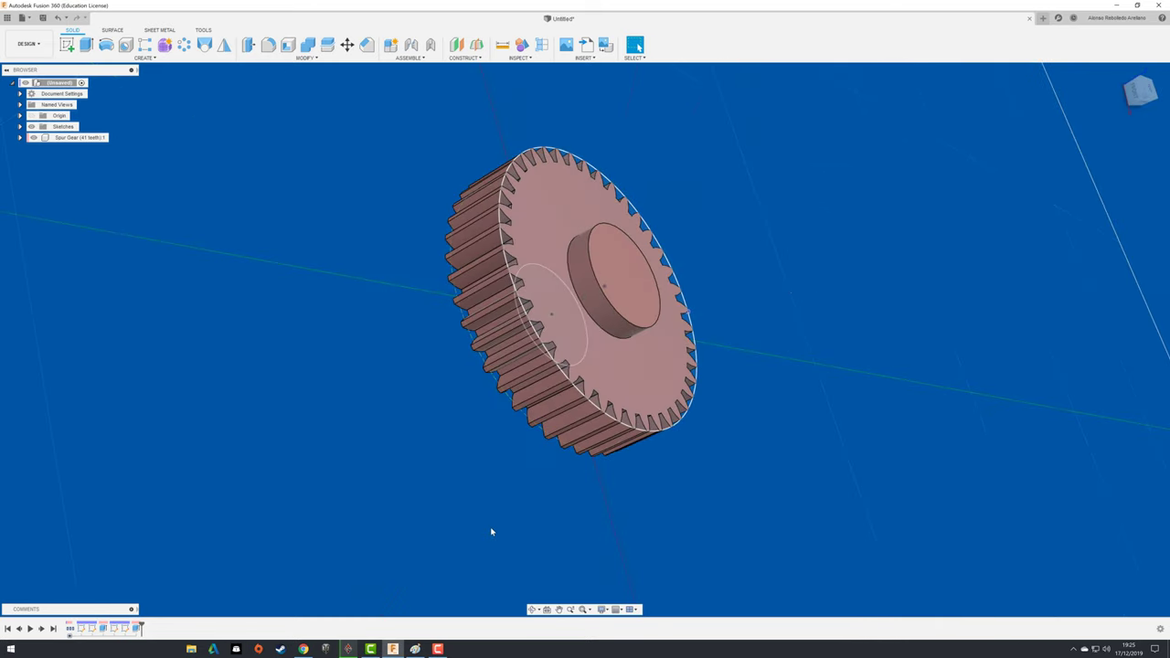
left_click(304, 649)
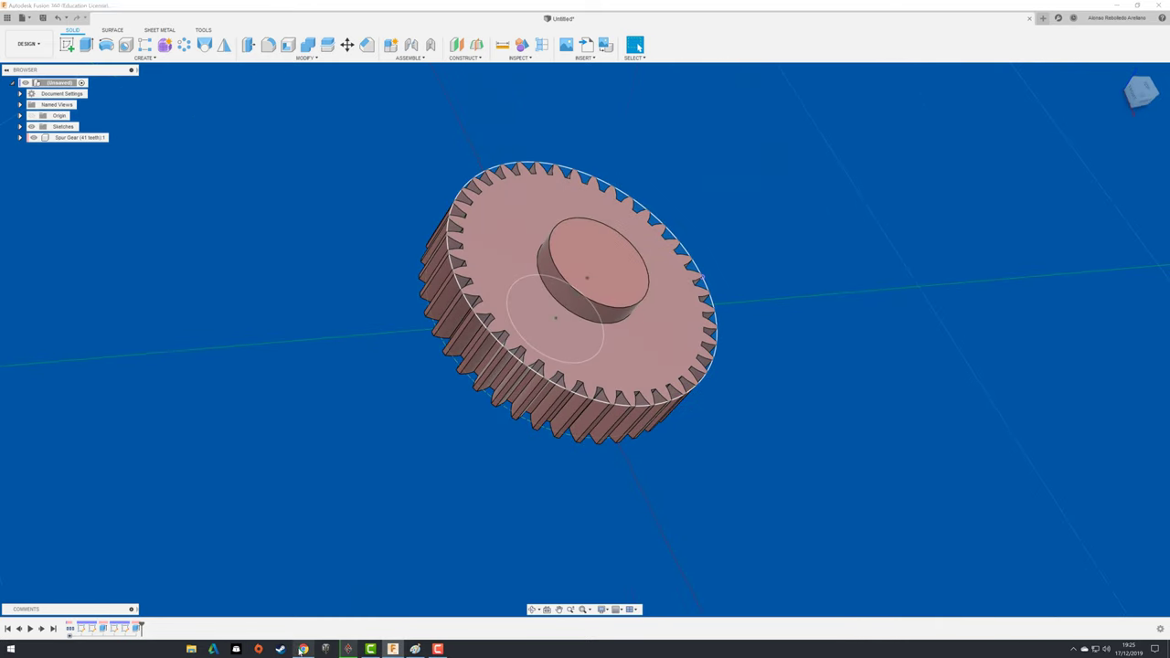
- Scroll back to the module 0.6, 41-tooth calculator table, enlarge the gear-parts diagram, then minimise Chrome
left_click(238, 8)
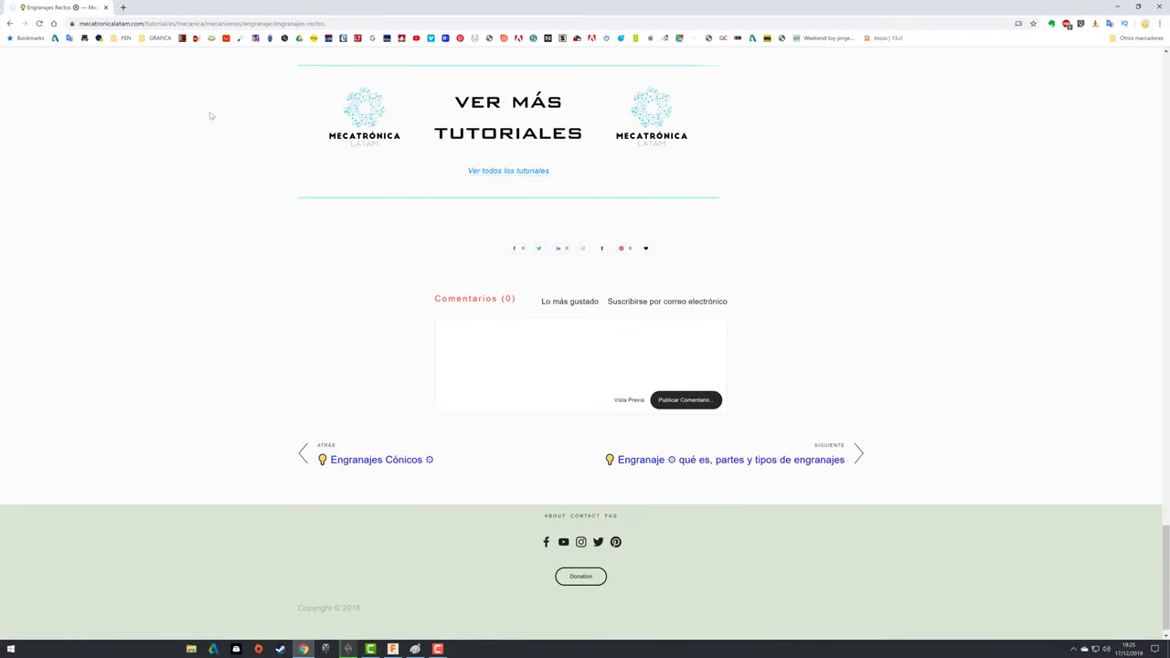
scroll(397, 293, "up", 5)
scroll(397, 291, "up", 2)
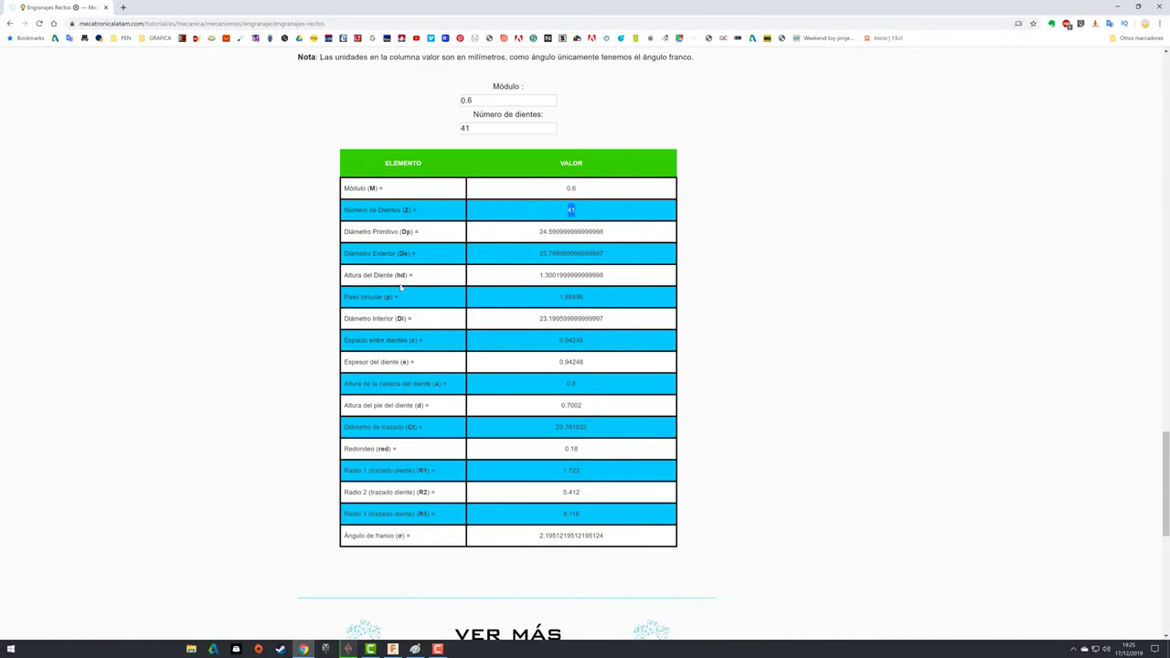
scroll(399, 288, "up", 2)
scroll(399, 288, "up", 3)
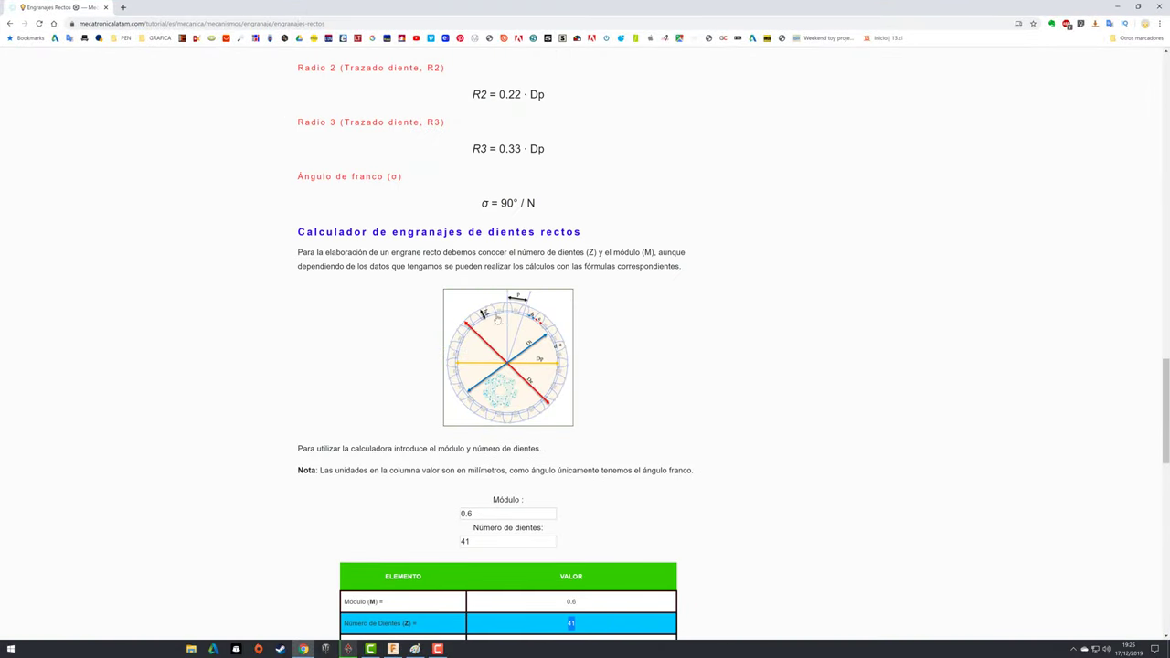
left_click(559, 369)
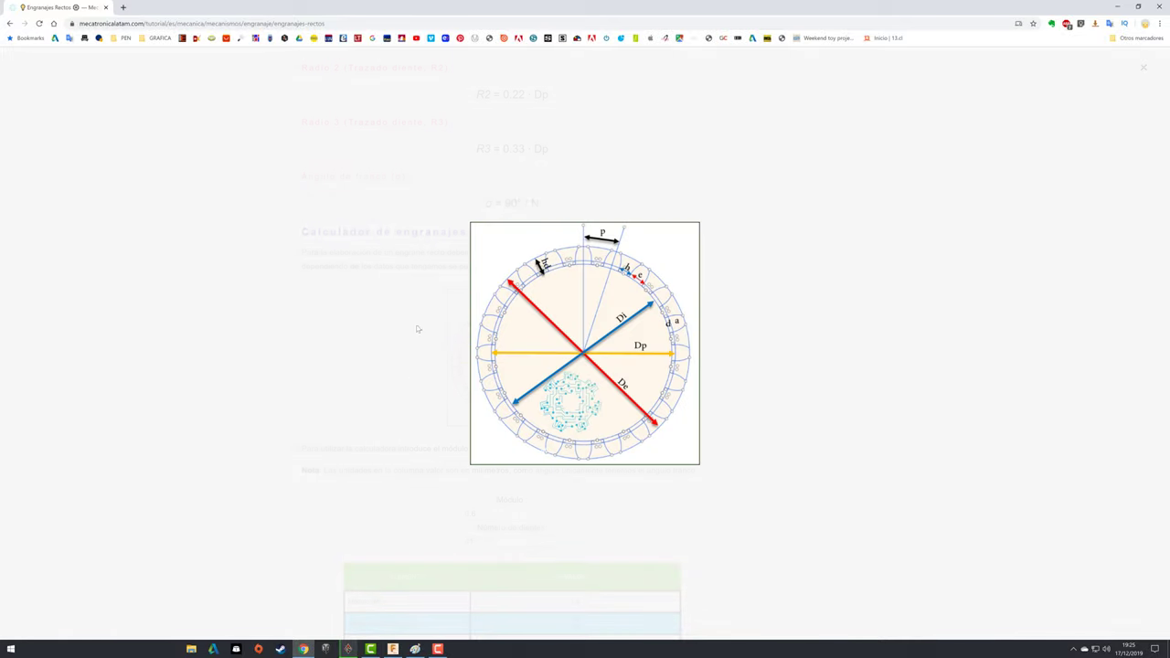
left_click(1117, 7)
middle_click_drag(800, 326, 814, 332, "shift")
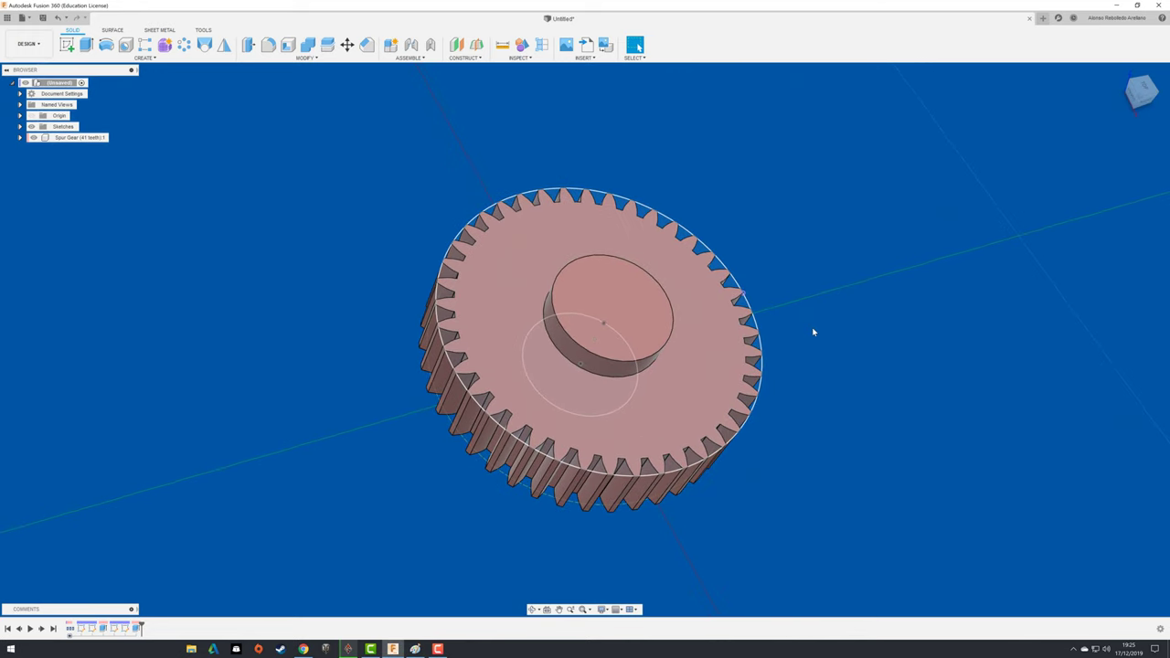
middle_click_drag(813, 332, 814, 332, "shift")
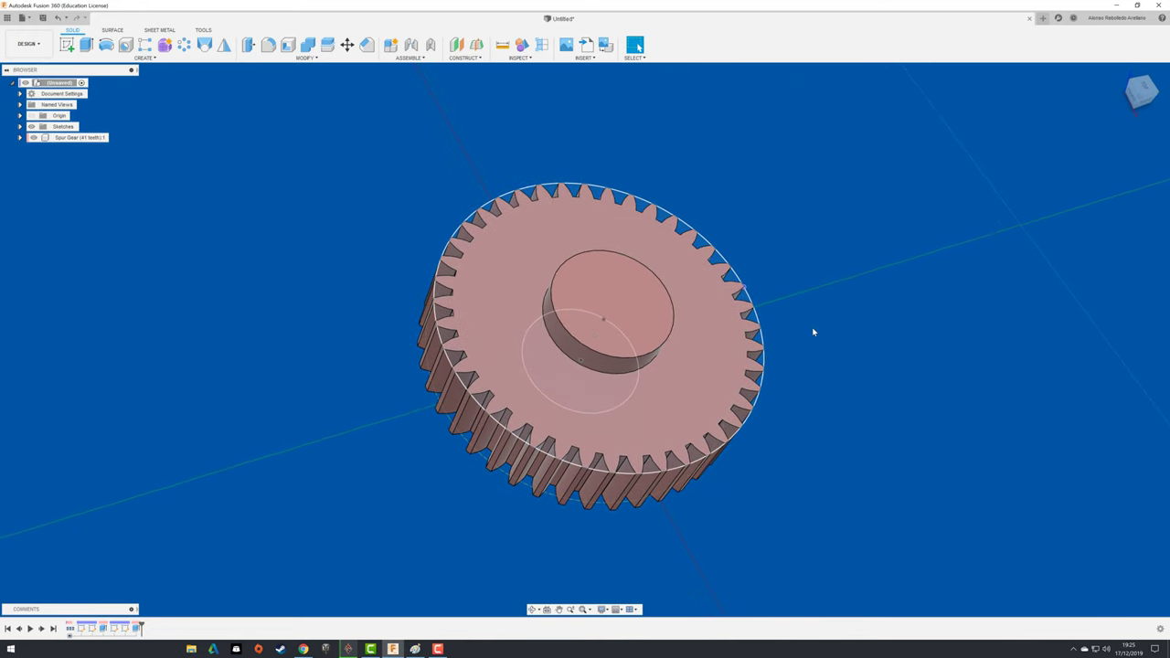